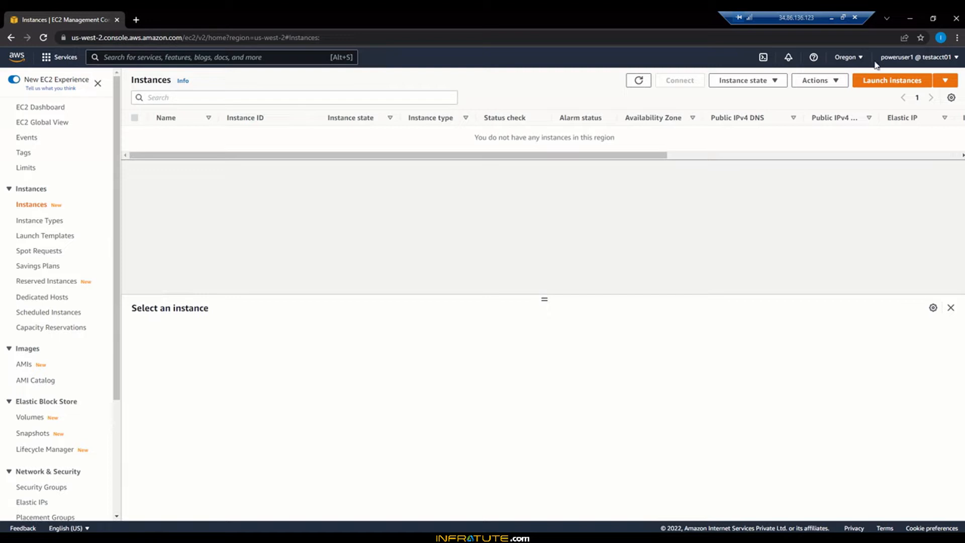
# Step: Switch to Notepad, write "EFS - Elastic File System - NFS (Network File System)" followed by a blank line, and minimize the note
pyautogui.click(467, 537)
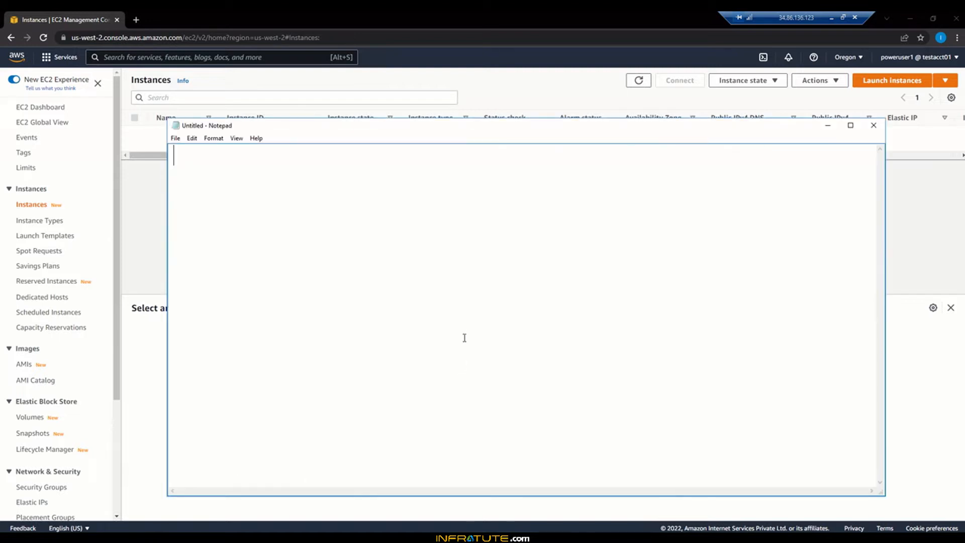
pyautogui.write('EFS - Ela')
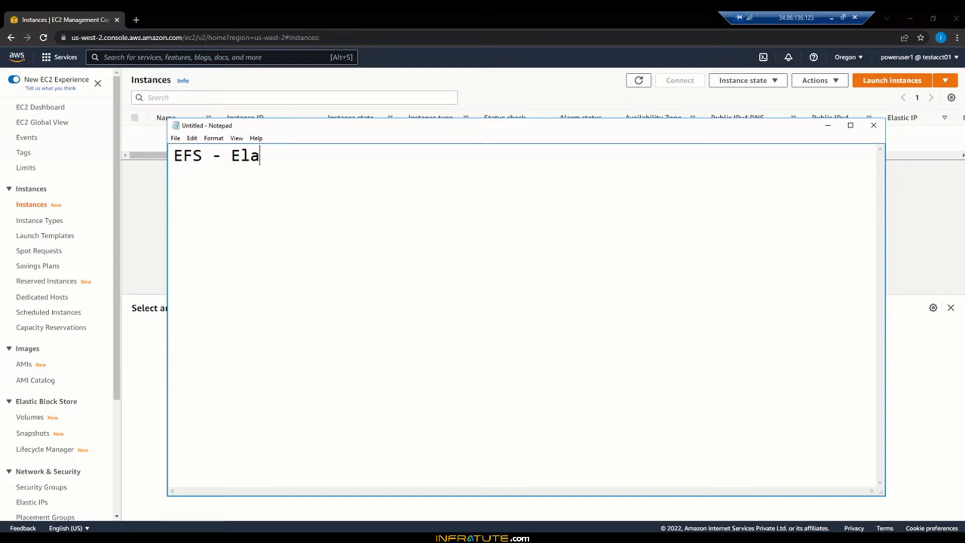
pyautogui.write('stic File ')
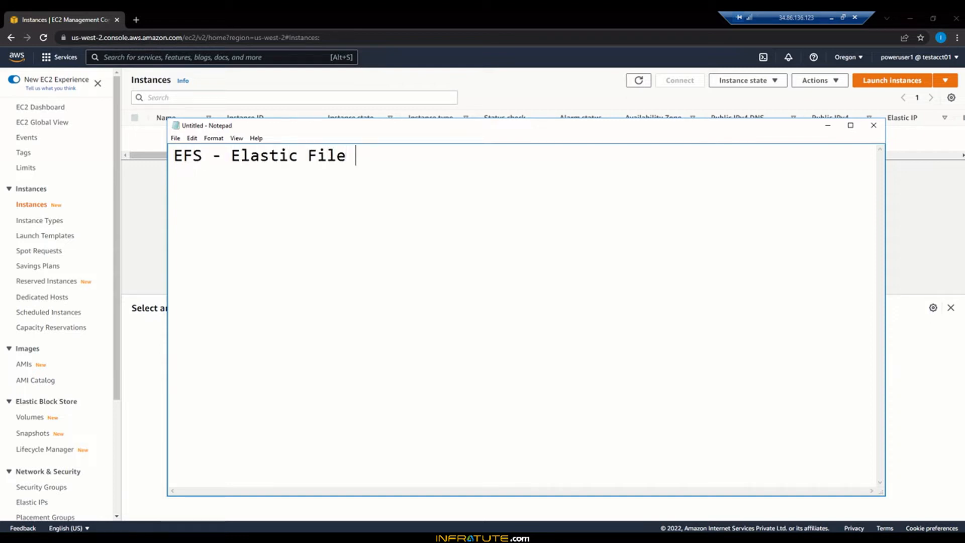
pyautogui.write('System')
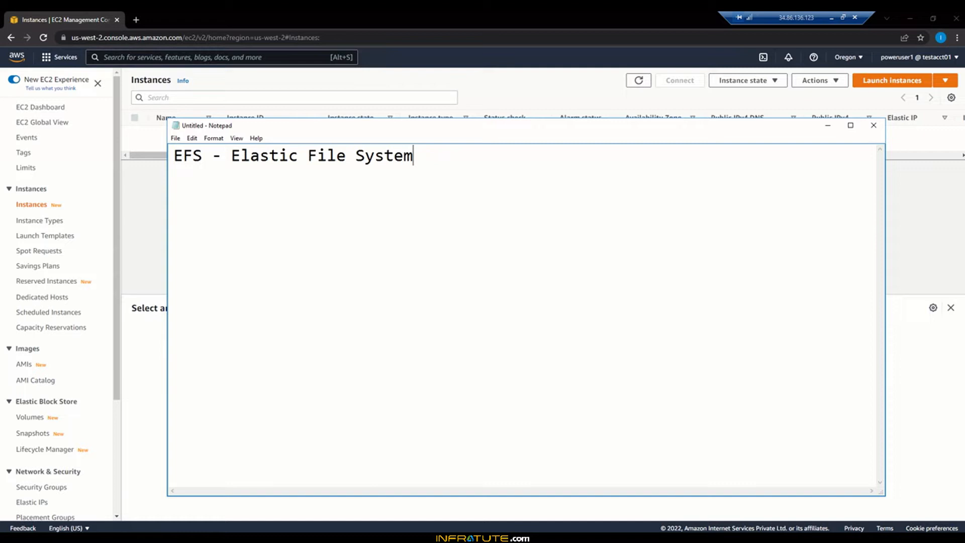
pyautogui.write('- NFS ()')
pyautogui.press('Left')
pyautogui.write('Network File ')
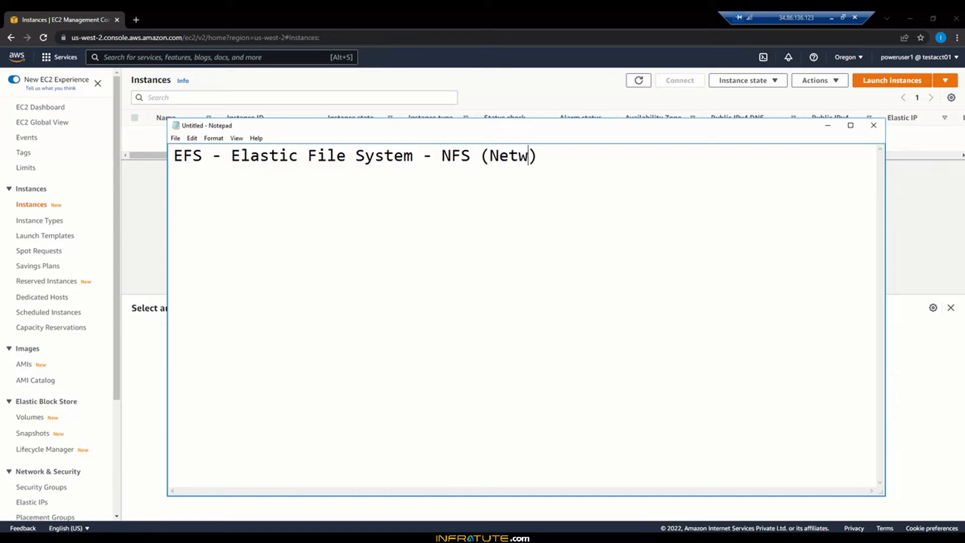
pyautogui.write('System')
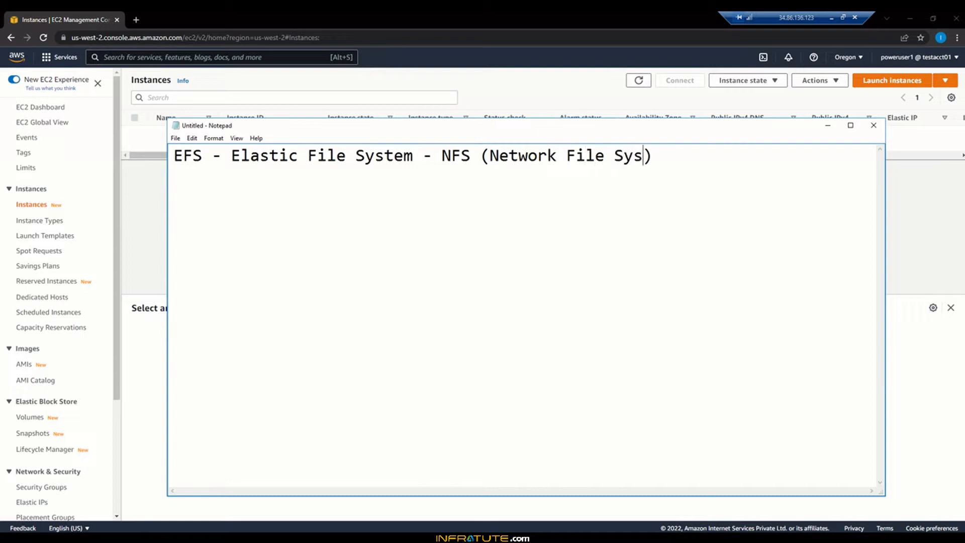
pyautogui.press('End')
pyautogui.press('Return')
pyautogui.press('Return')
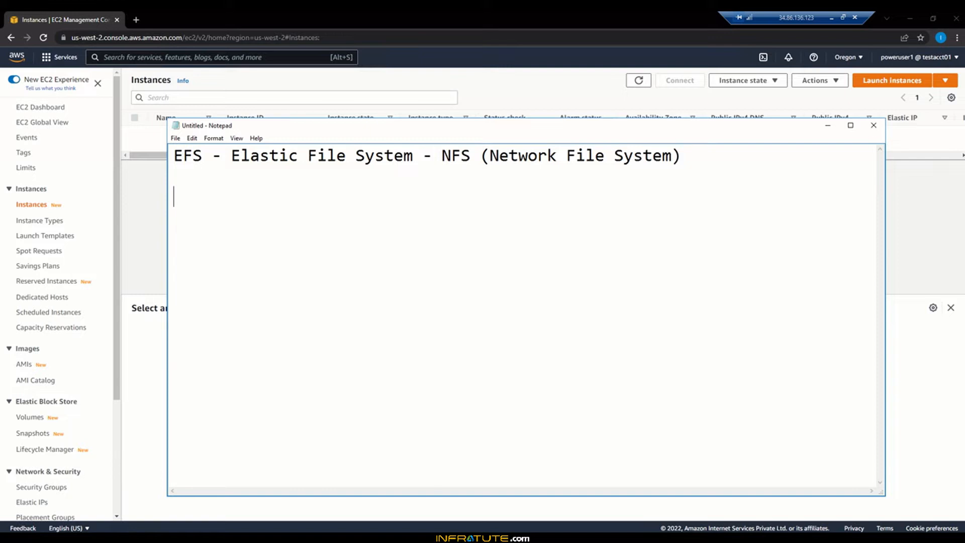
pyautogui.click(827, 125)
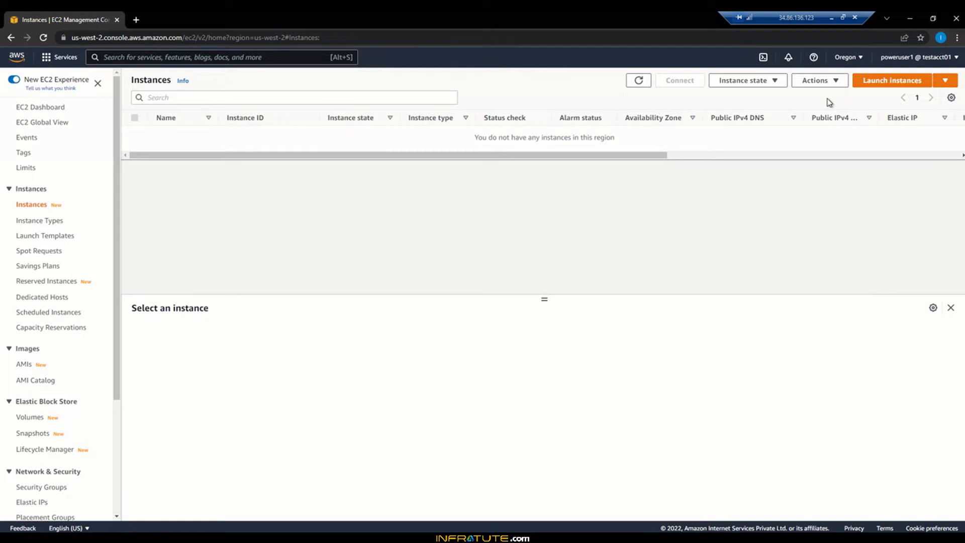
# Step: Delete the launch-wizard-1 and RDS-SG security groups in the Oregon region, confirming with "delete", and leave no group selected
pyautogui.click(41, 487)
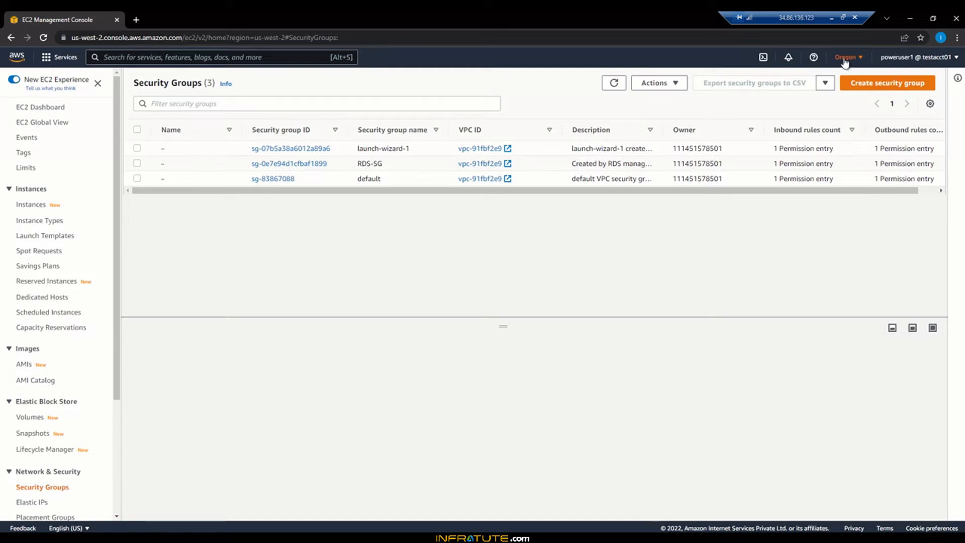
pyautogui.click(137, 162)
pyautogui.click(137, 148)
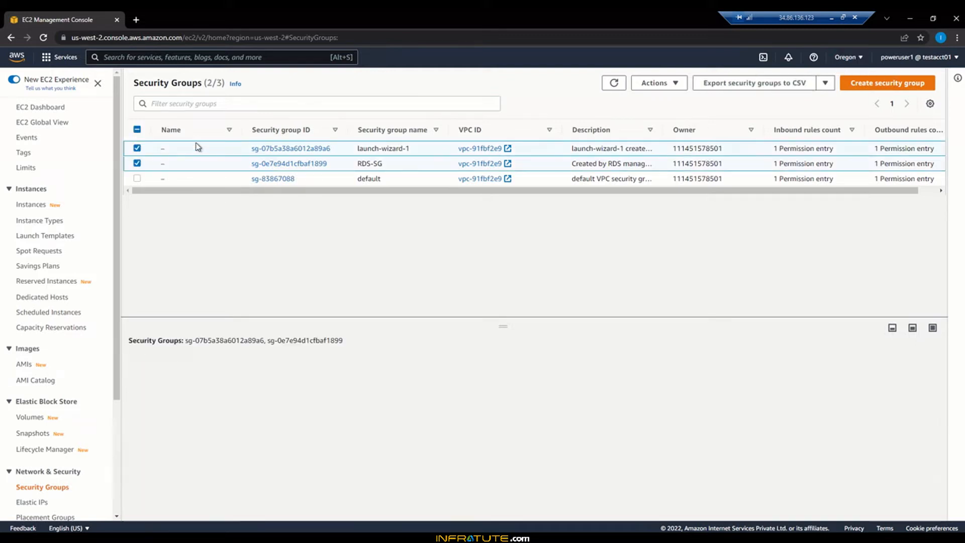
pyautogui.click(677, 88)
pyautogui.scroll(-1, 661, 151)
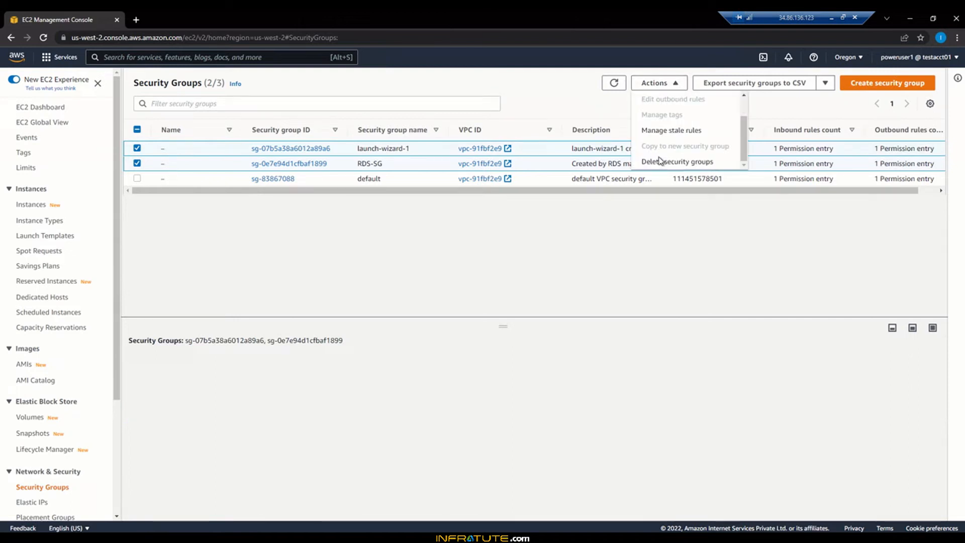
pyautogui.click(661, 163)
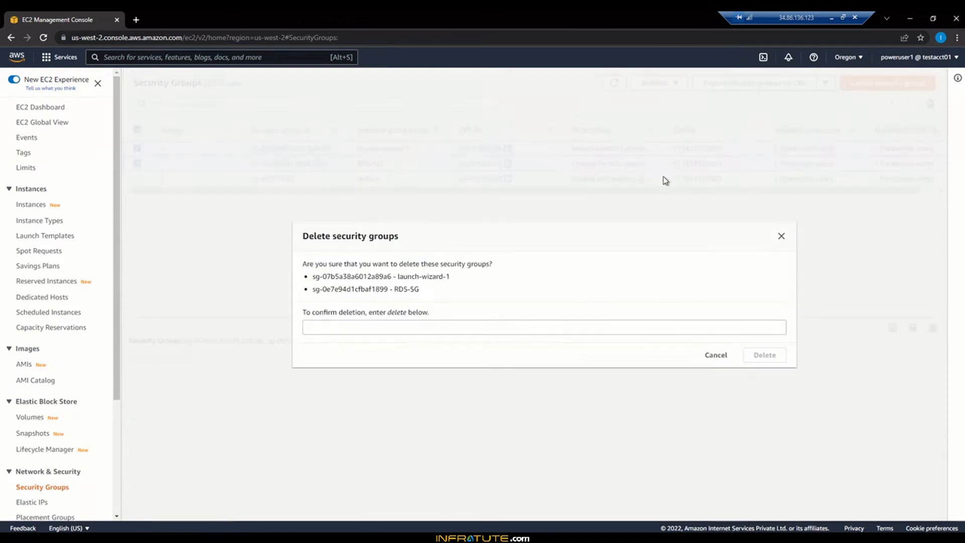
pyautogui.click(414, 327)
pyautogui.write('delete')
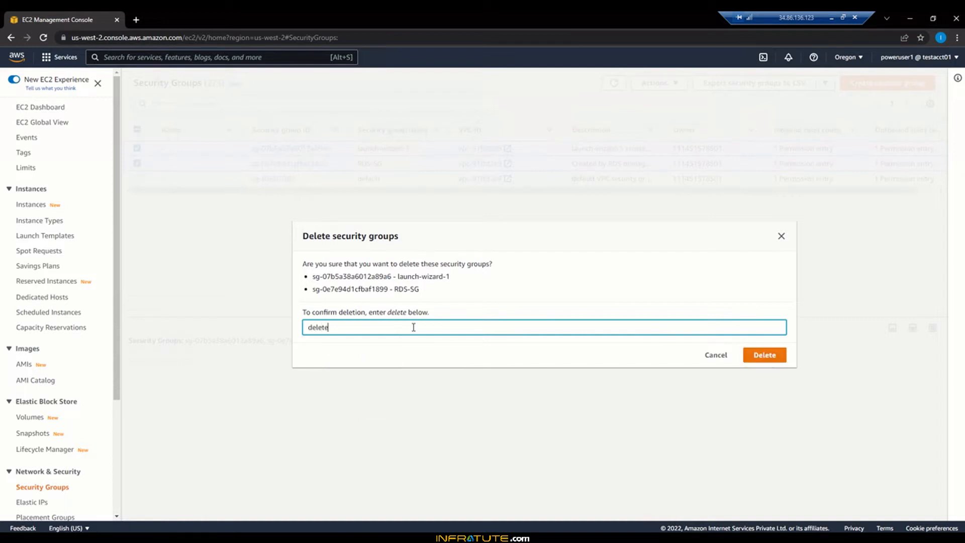
pyautogui.click(764, 354)
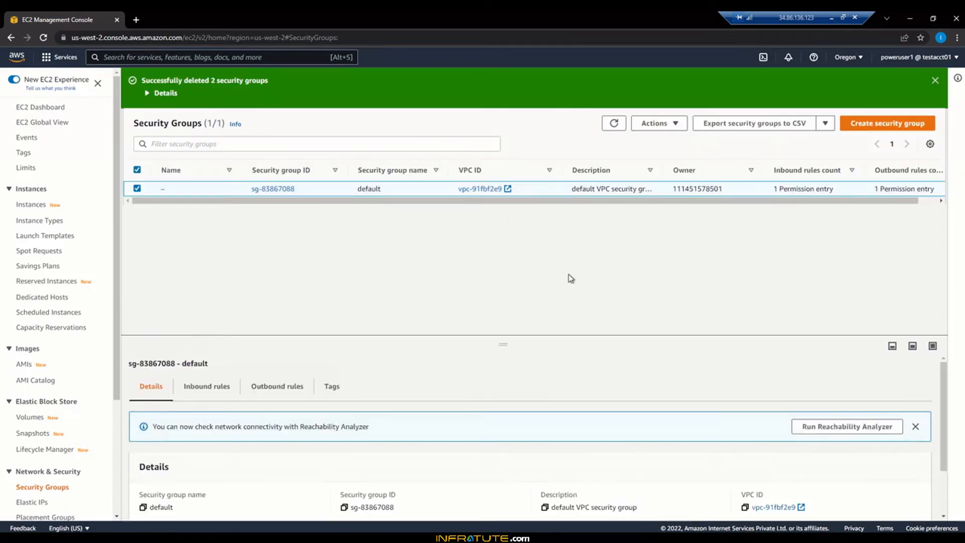
pyautogui.click(935, 81)
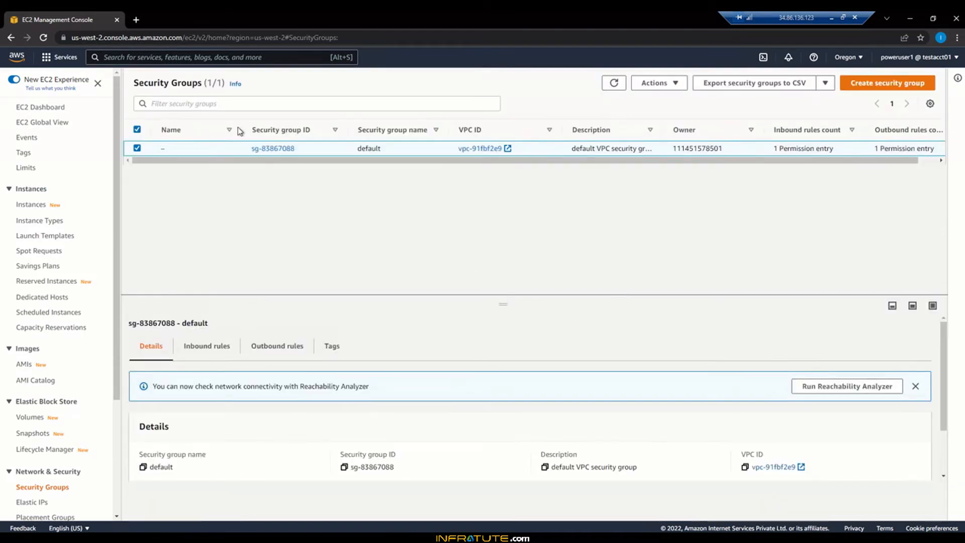
pyautogui.click(136, 131)
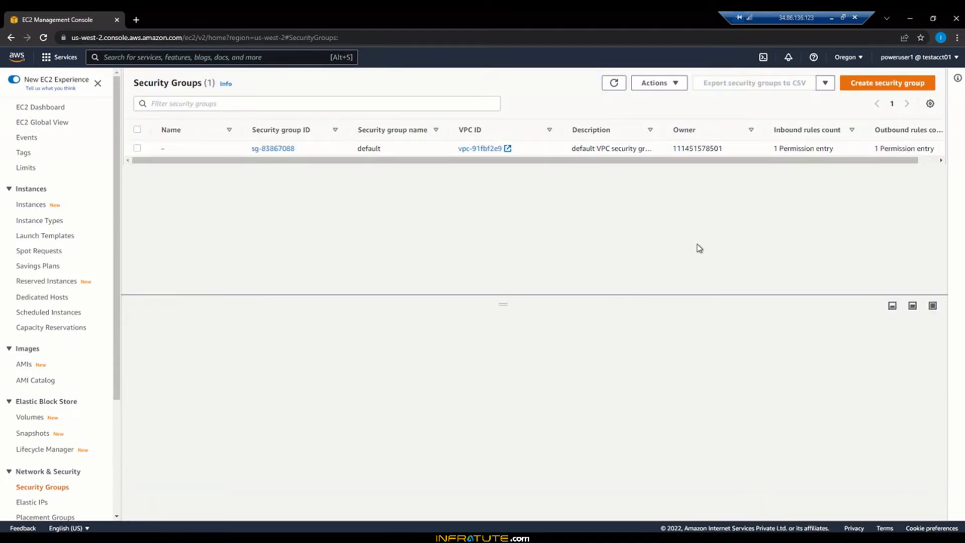
# Step: Start a new security group named SSH-NFS-Incoming-SG and copy its name
pyautogui.click(884, 86)
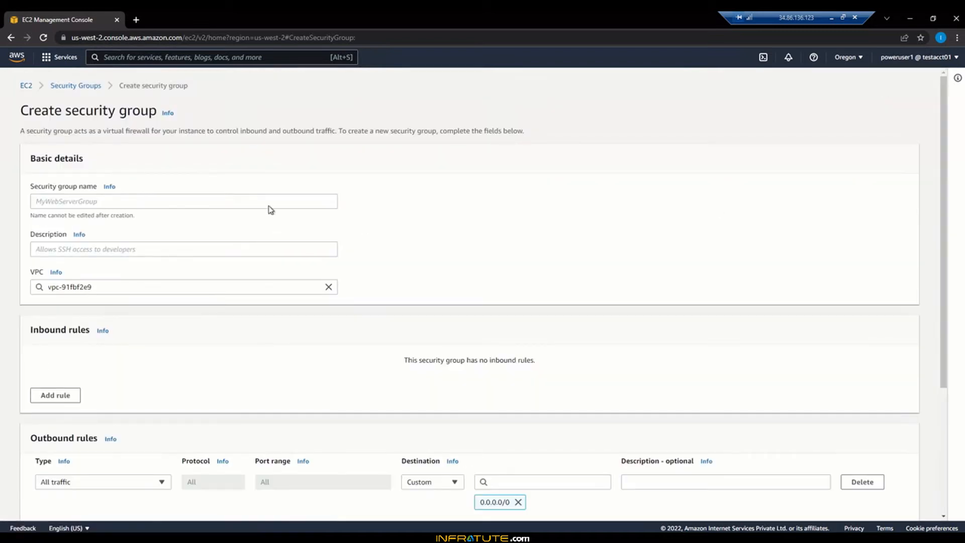
pyautogui.click(269, 203)
pyautogui.write('SSSH')
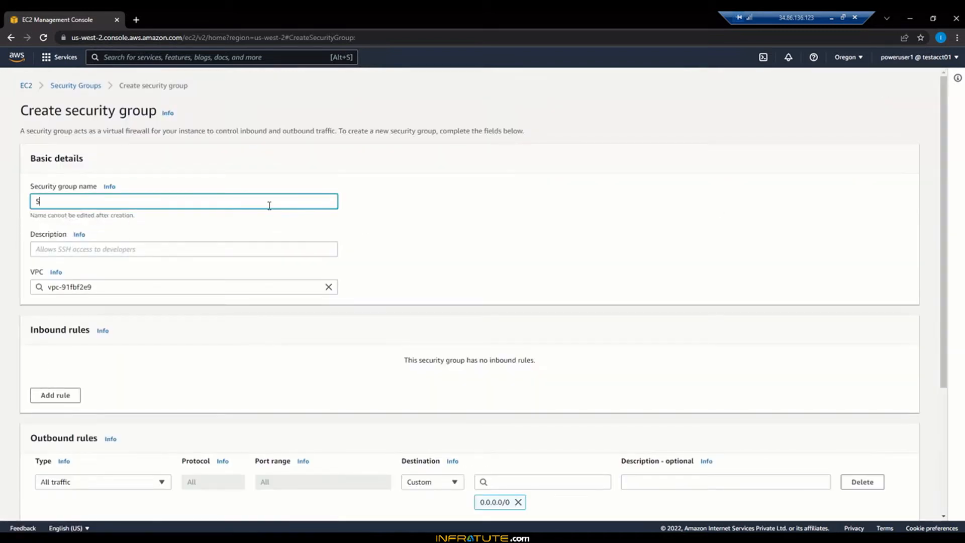
pyautogui.press('BackSpace')
pyautogui.press('BackSpace')
pyautogui.write('H-NFS-Incoming-SG')
pyautogui.hotkey('ctrl', 'a')
pyautogui.hotkey('ctrl', 'c')
pyautogui.hotkey('ctrl', 's')
pyautogui.click(204, 245)
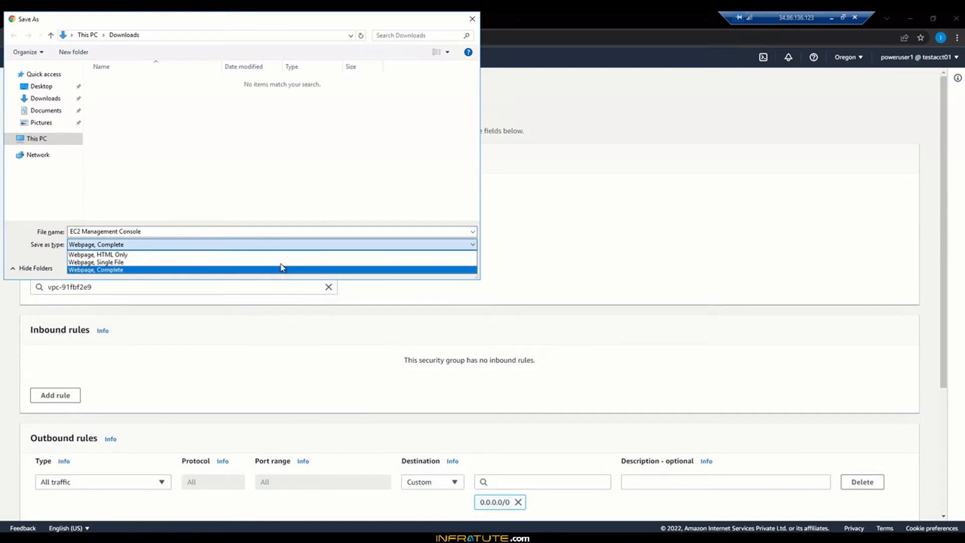
pyautogui.click(629, 251)
pyautogui.click(447, 267)
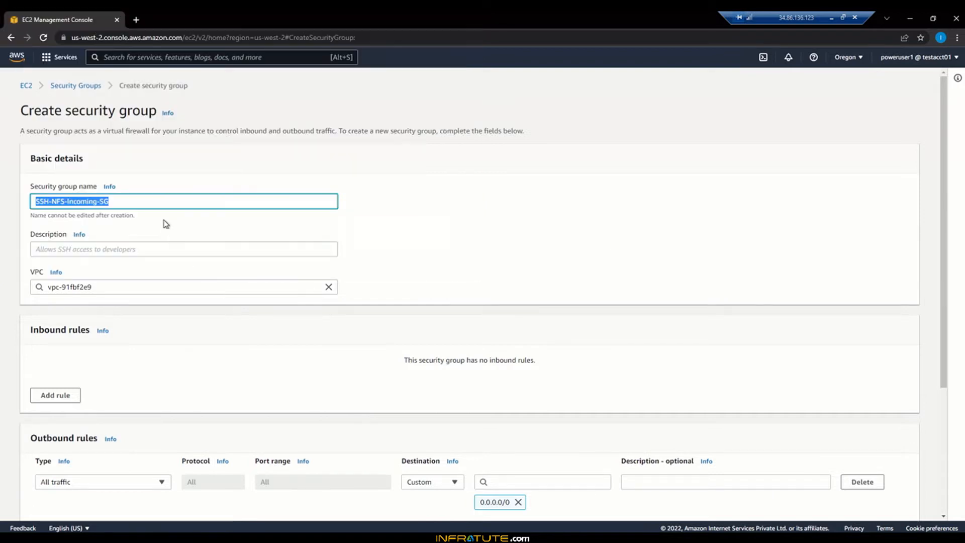
# Step: Set the new security group's description to SSH-NFS-Incoming-SG
pyautogui.click(107, 250)
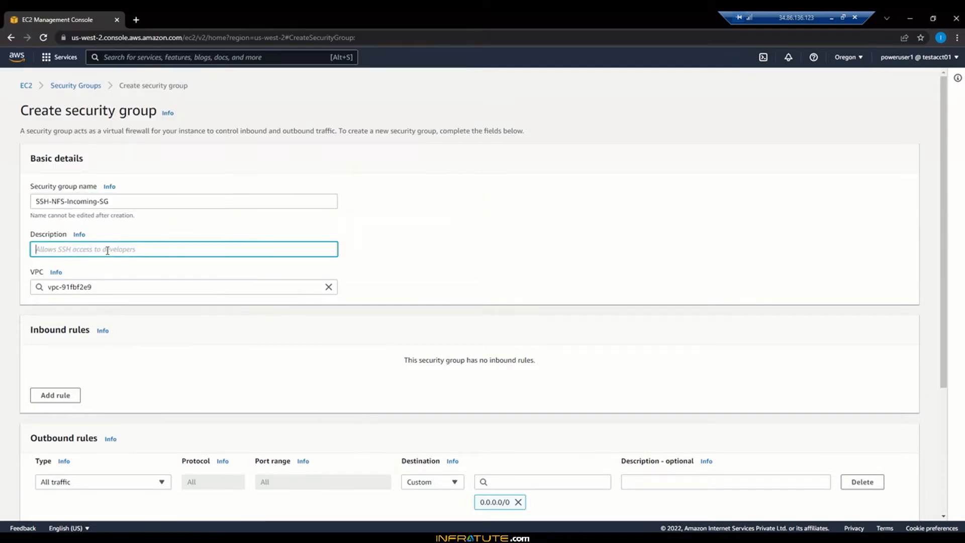
pyautogui.hotkey('ctrl', 'v')
pyautogui.click(107, 360)
# Step: Add an inbound rule of type SSH with source 0.0.0.0/0 to the new security group
pyautogui.click(76, 395)
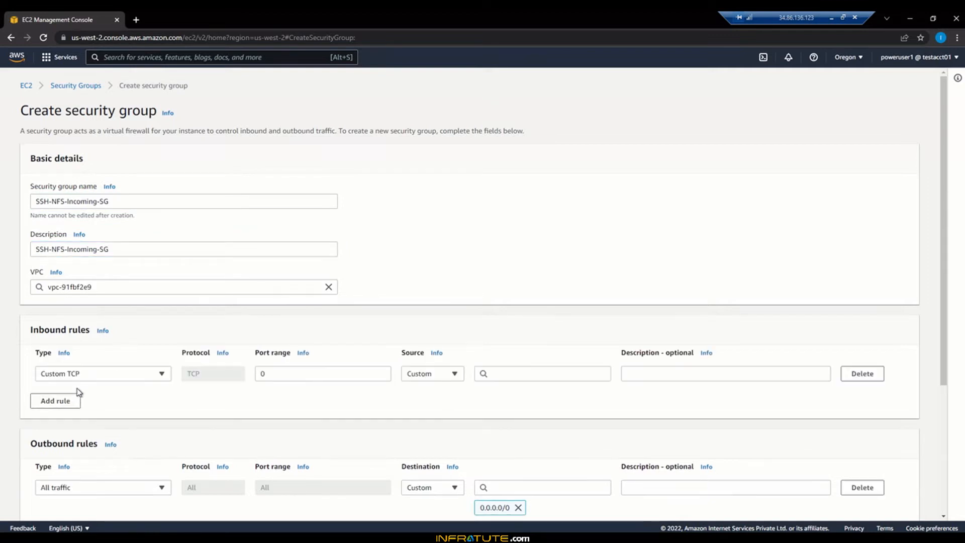
pyautogui.click(82, 380)
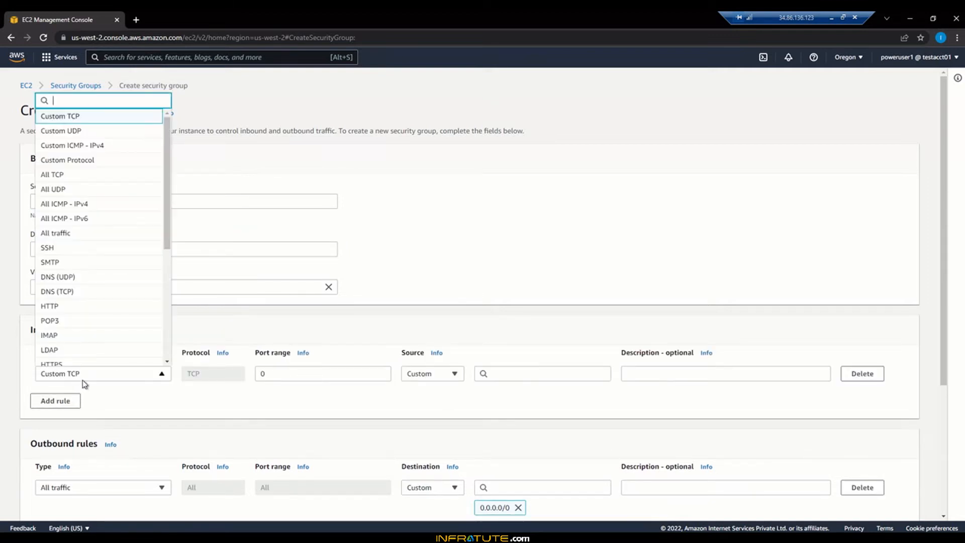
pyautogui.write('ssh')
pyautogui.click(91, 360)
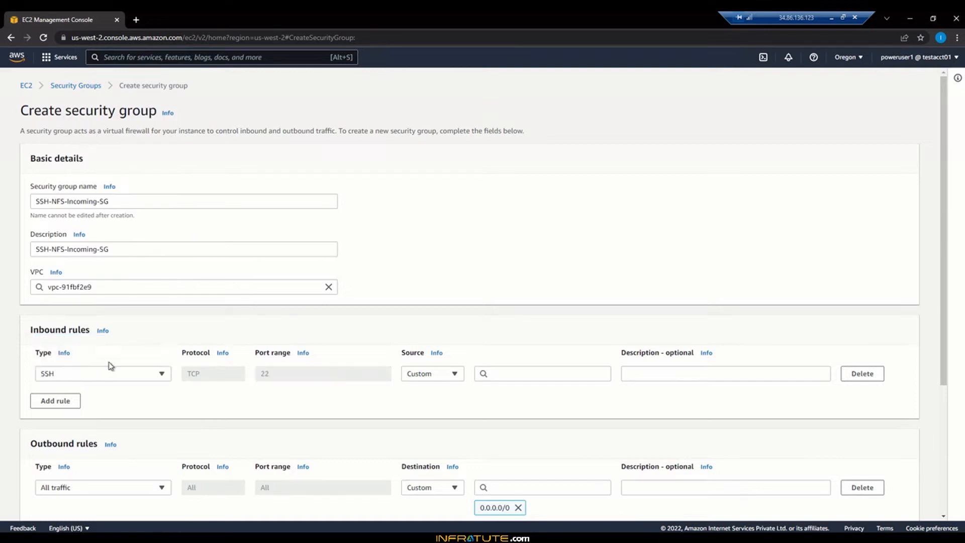
pyautogui.click(516, 377)
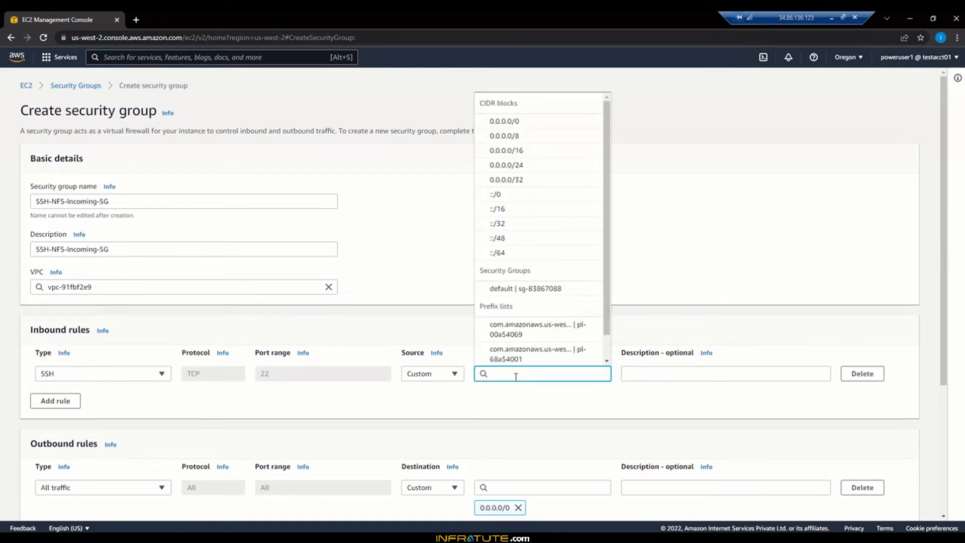
pyautogui.write('0.0.0.')
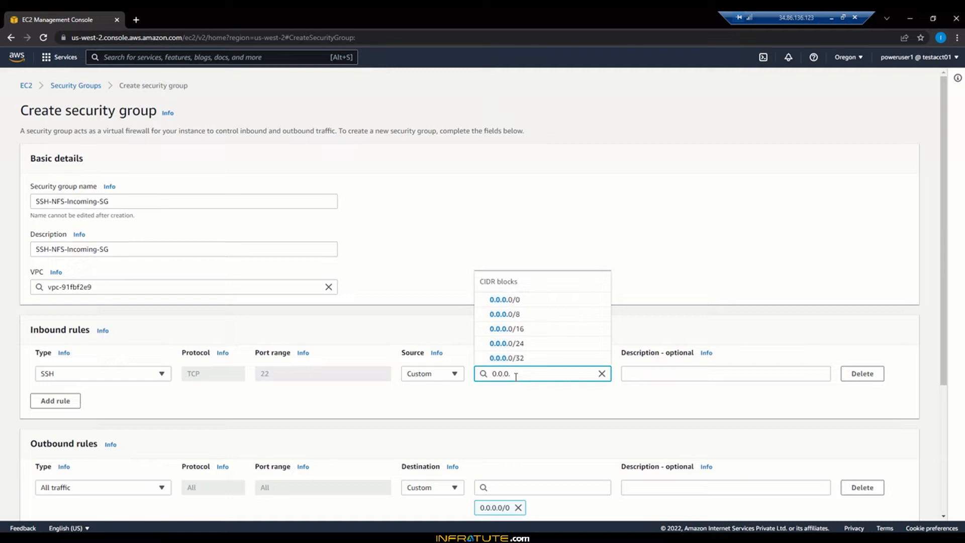
pyautogui.write('0/0')
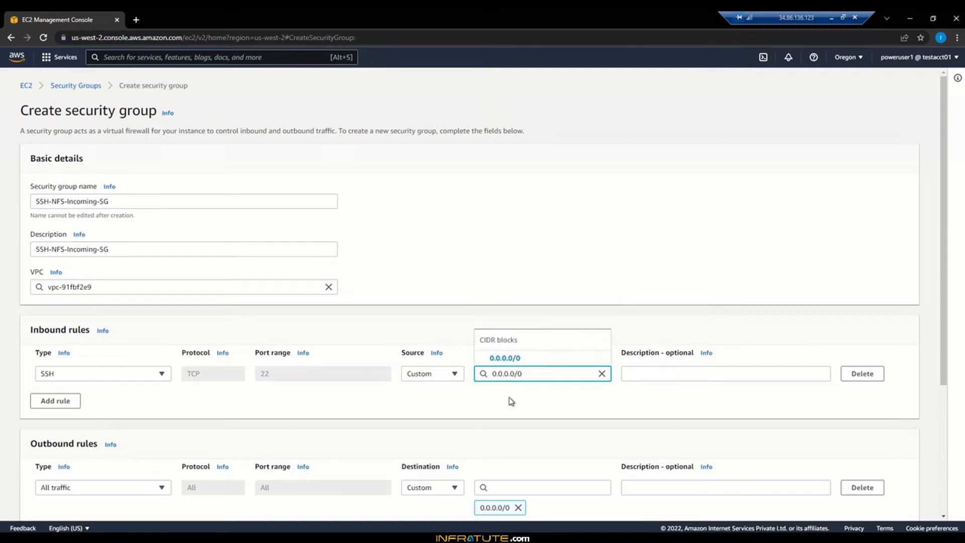
pyautogui.press('Return')
# Step: Add a second inbound rule of type NFS with source 0.0.0.0/0
pyautogui.click(58, 420)
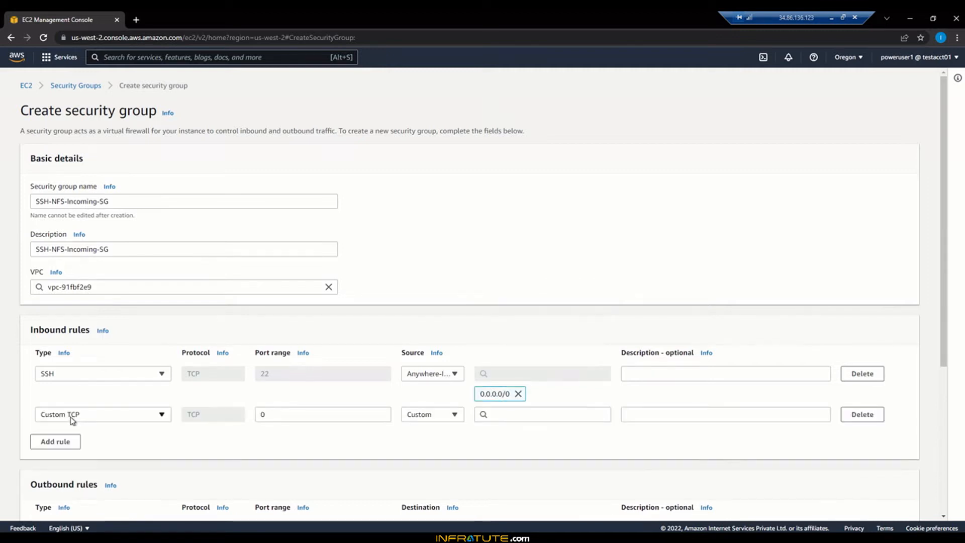
pyautogui.click(73, 420)
pyautogui.write('nfs')
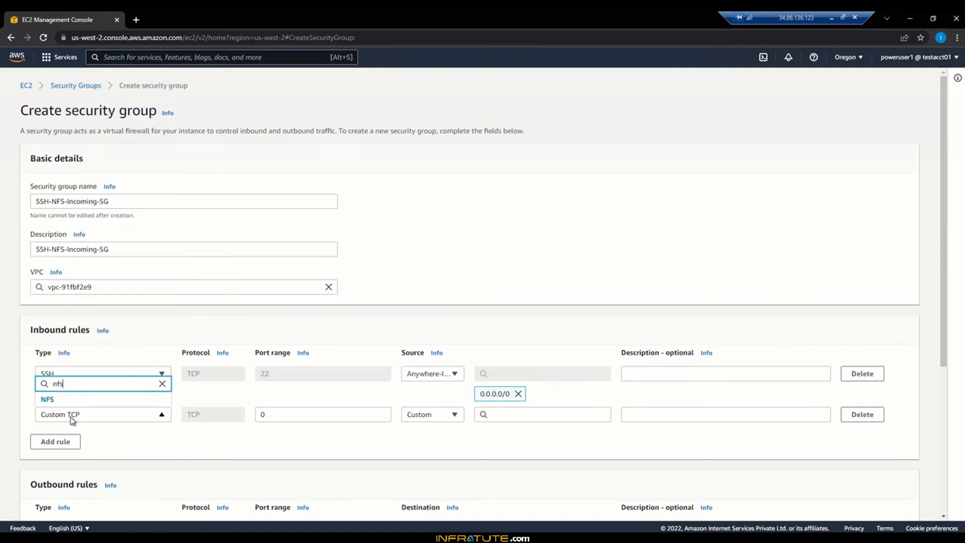
pyautogui.click(80, 404)
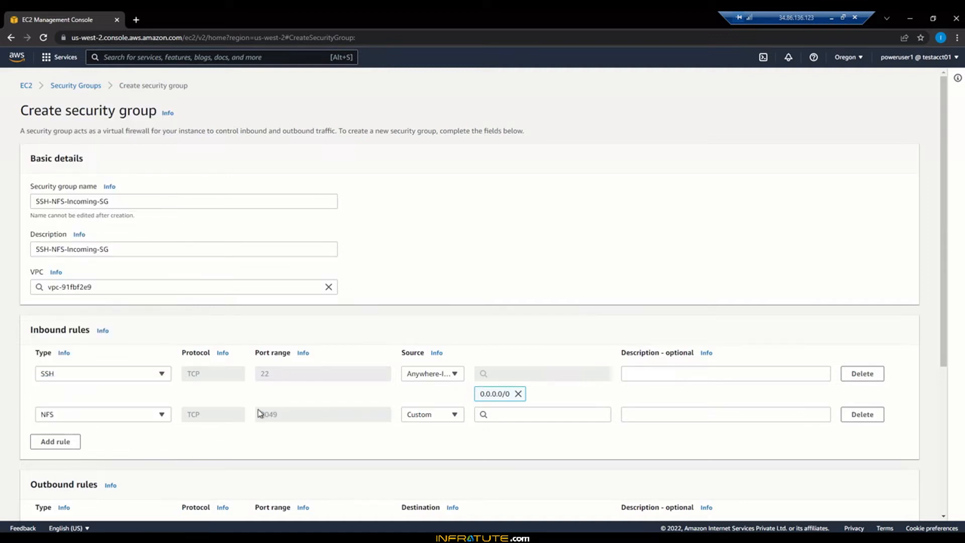
pyautogui.click(506, 416)
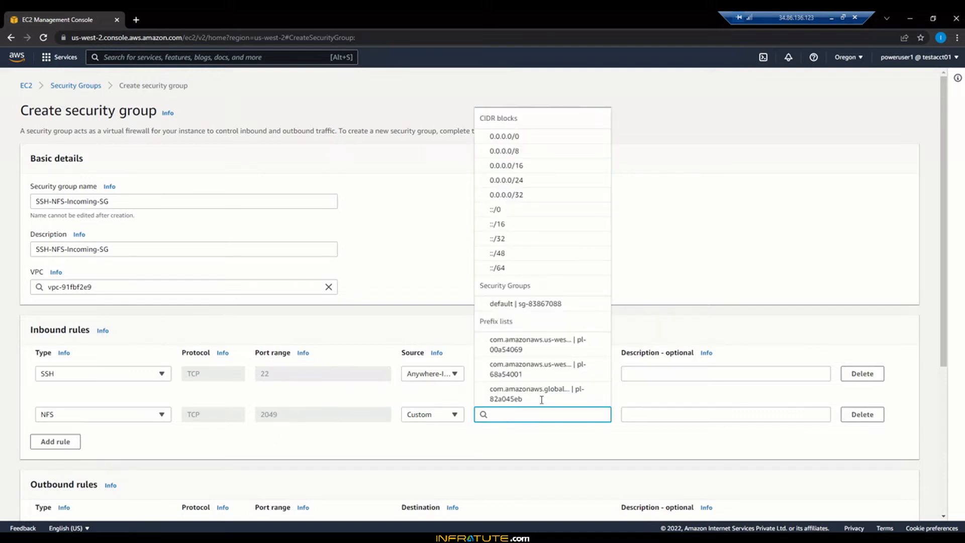
pyautogui.click(518, 143)
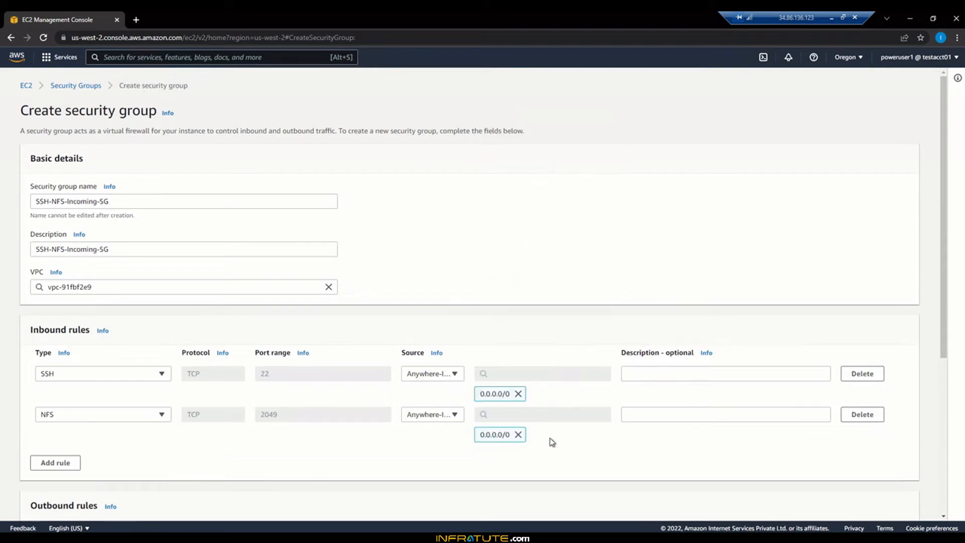
# Step: Create the SSH-NFS-Incoming-SG security group, keeping the default outbound rule and adding no tags
pyautogui.scroll(-2, 550, 440)
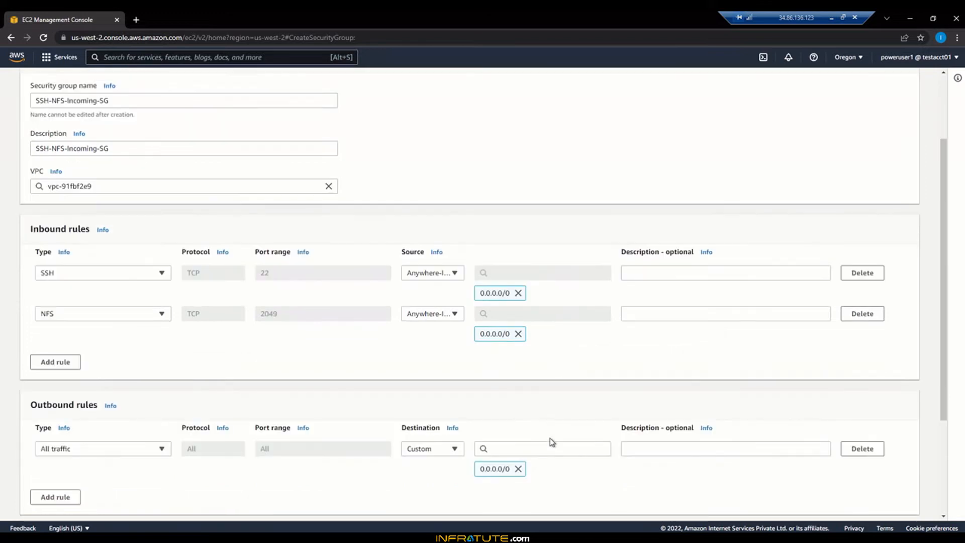
pyautogui.scroll(-3, 550, 439)
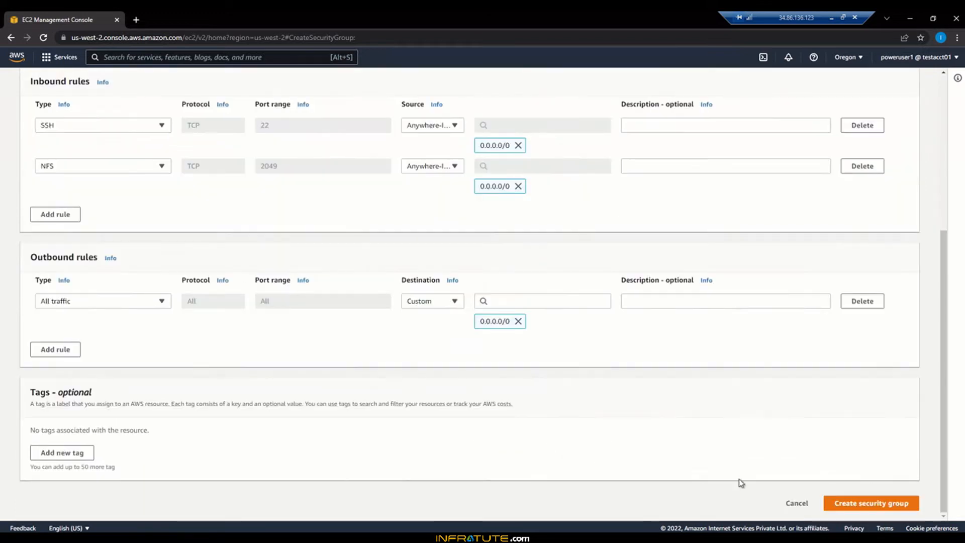
pyautogui.click(860, 509)
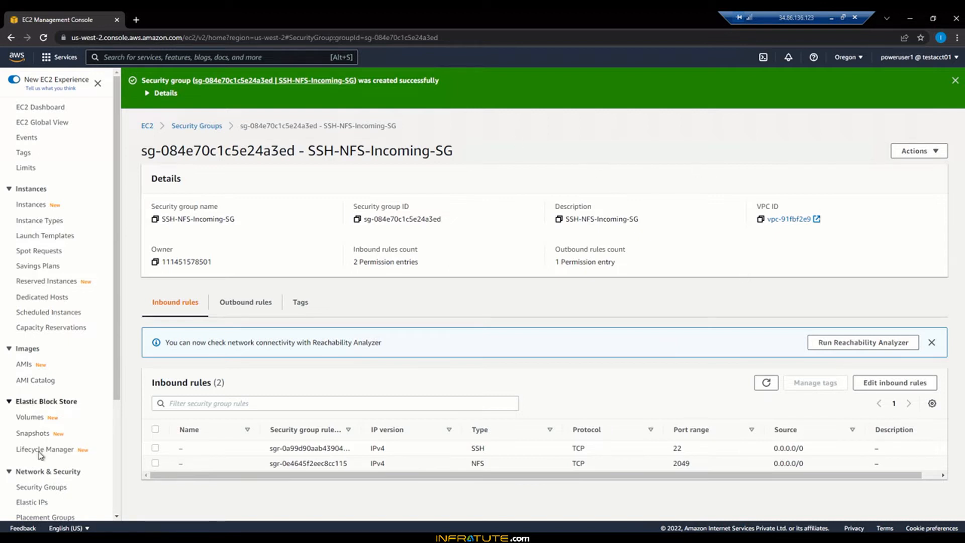
# Step: Start another new security group with NFS-Outgoing-Security-Group as both its name and its description
pyautogui.scroll(-2, 38, 457)
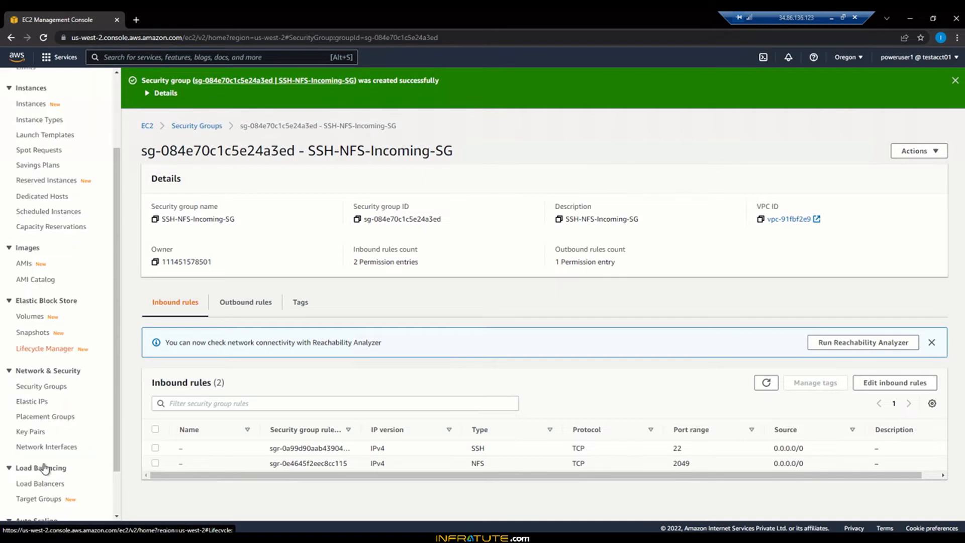
pyautogui.click(57, 390)
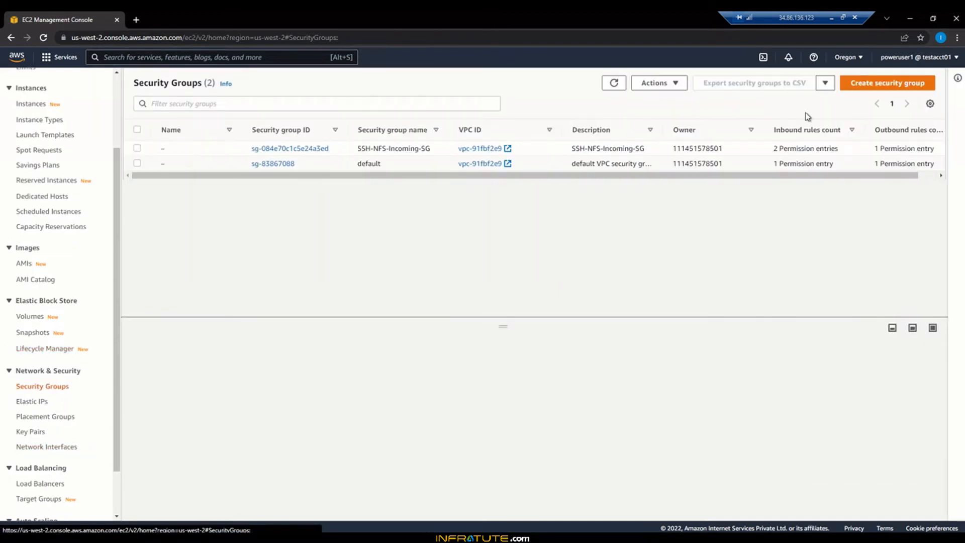
pyautogui.click(866, 85)
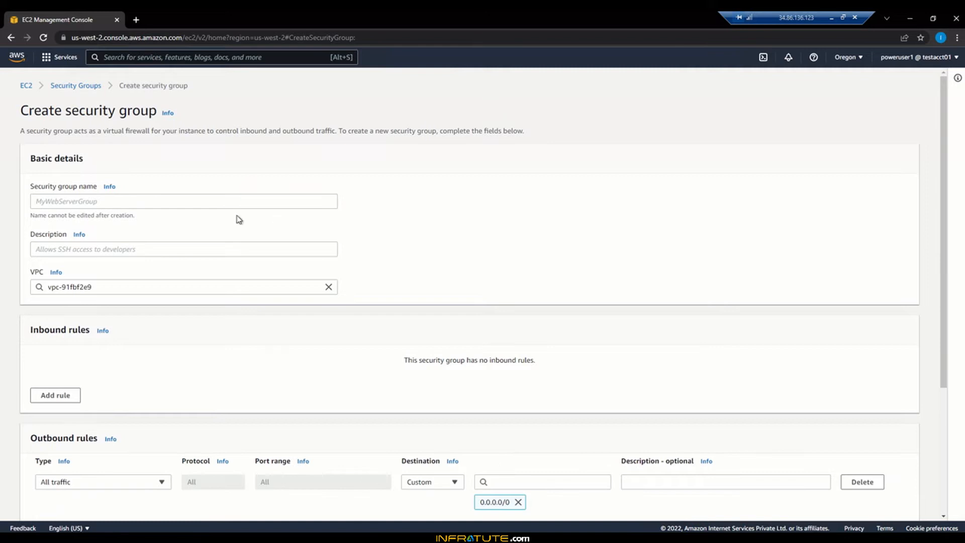
pyautogui.click(232, 203)
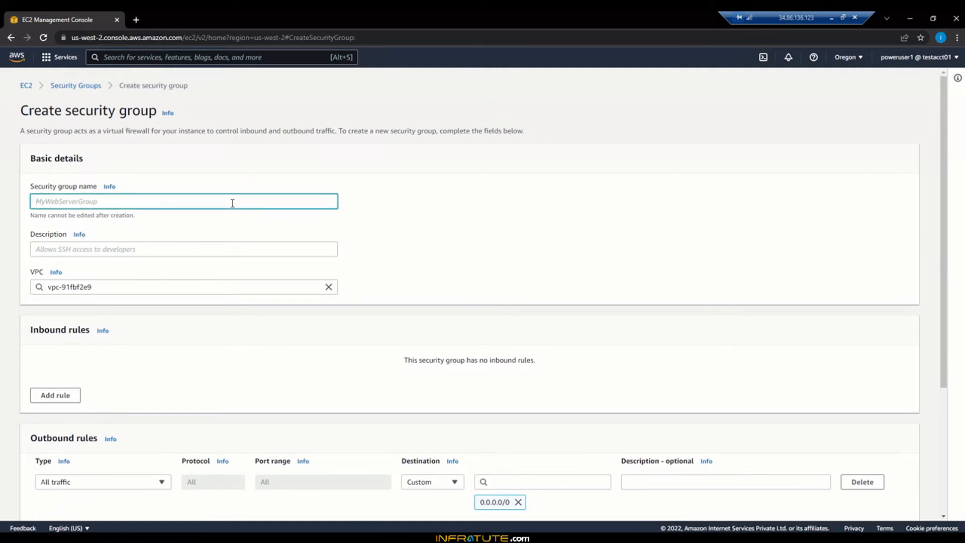
pyautogui.write('NFS-Outgoing-Security-Group')
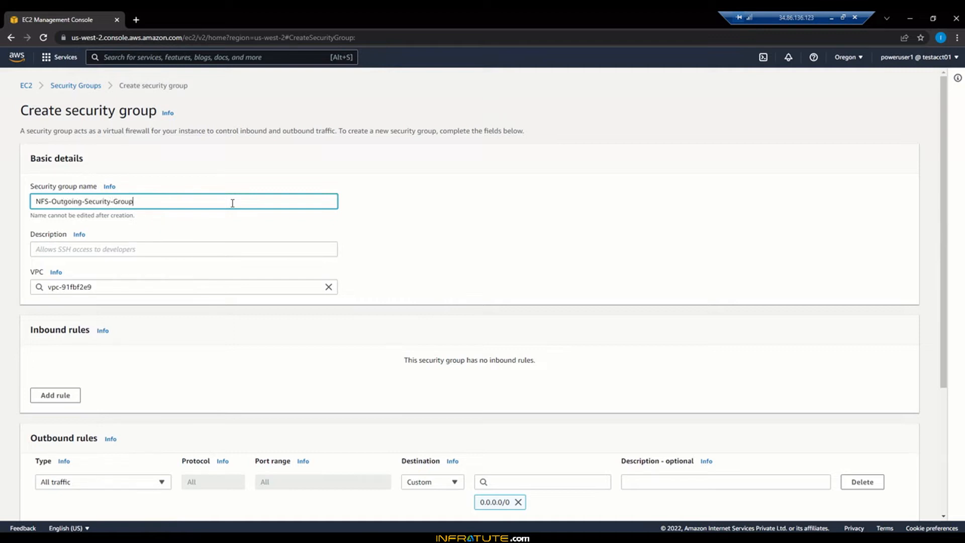
pyautogui.hotkey('ctrl', 'a')
pyautogui.hotkey('ctrl', 'c')
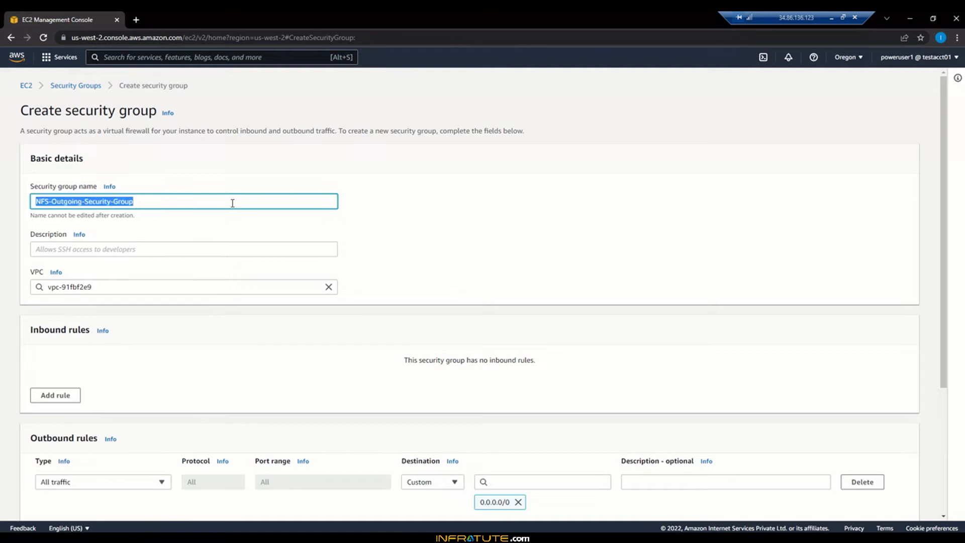
pyautogui.click(188, 250)
pyautogui.hotkey('ctrl', 'v')
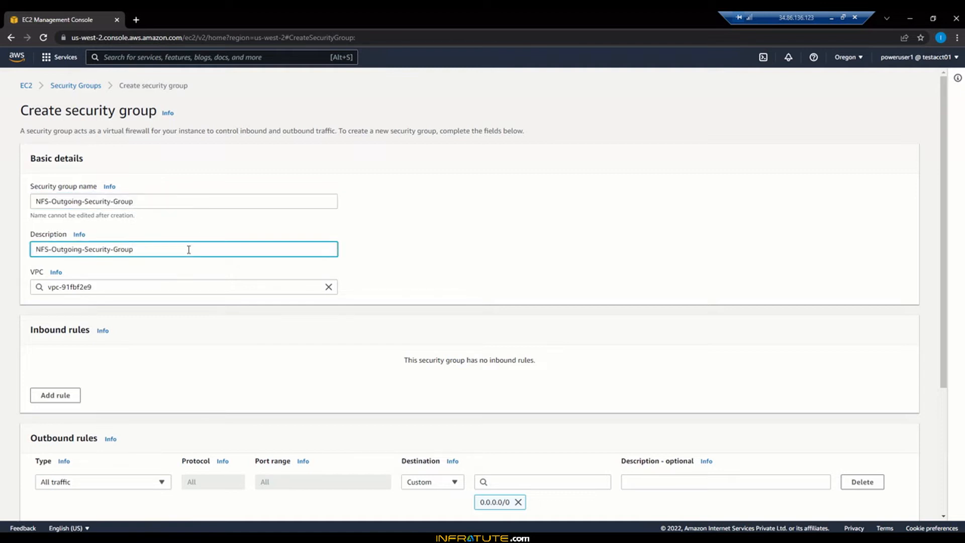
# Step: Add an inbound NFS rule with the SSH-NFS-Incoming-SG group as its source, and create the security group
pyautogui.click(63, 397)
pyautogui.click(89, 378)
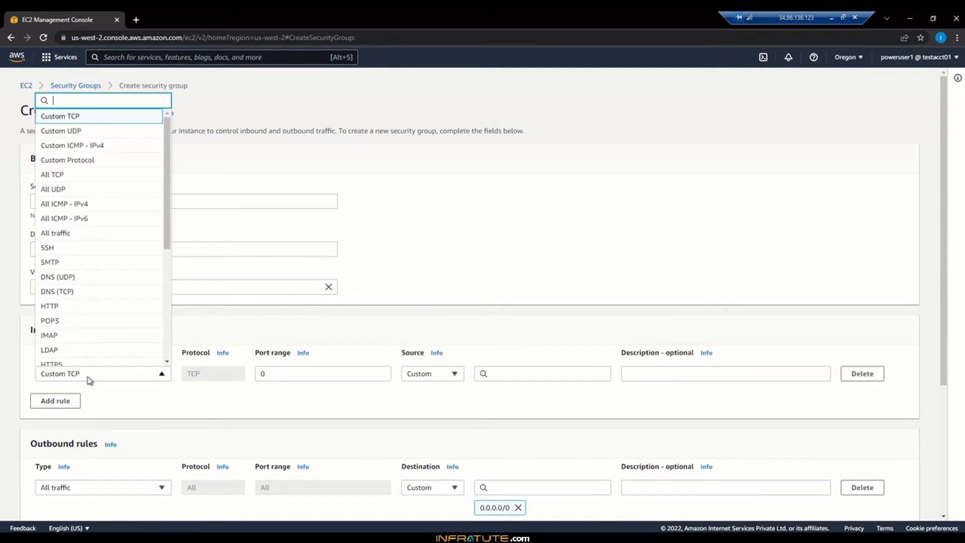
pyautogui.write('nfs')
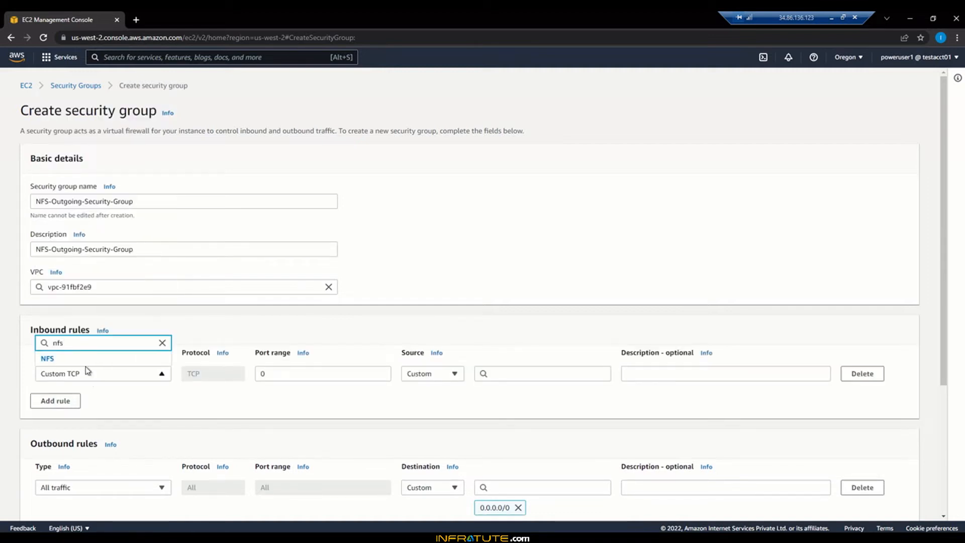
pyautogui.click(103, 359)
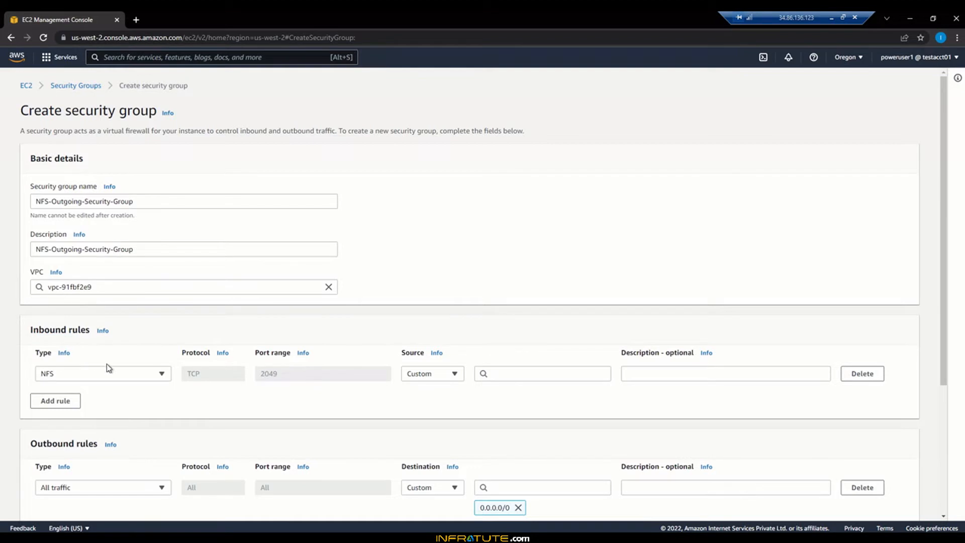
pyautogui.click(506, 378)
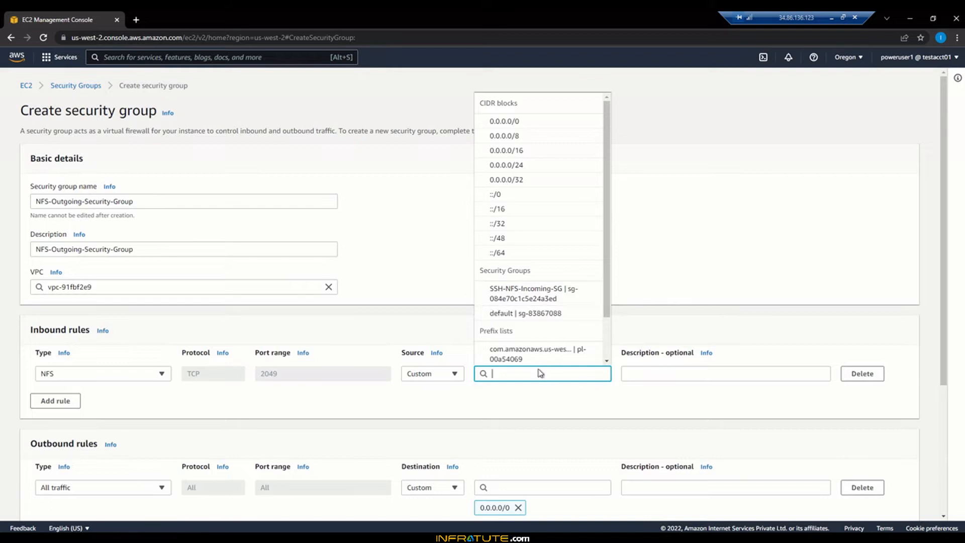
pyautogui.click(529, 301)
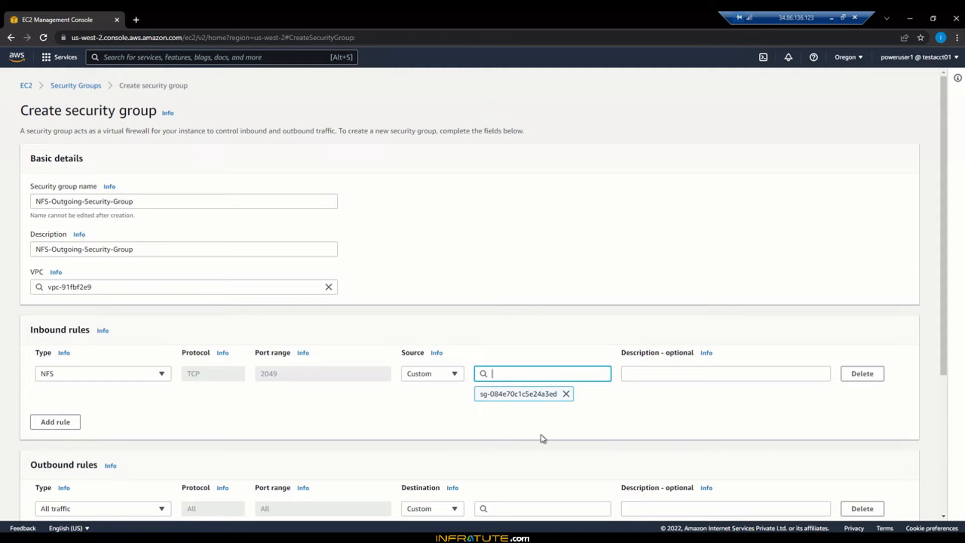
pyautogui.scroll(-5, 541, 434)
pyautogui.click(880, 511)
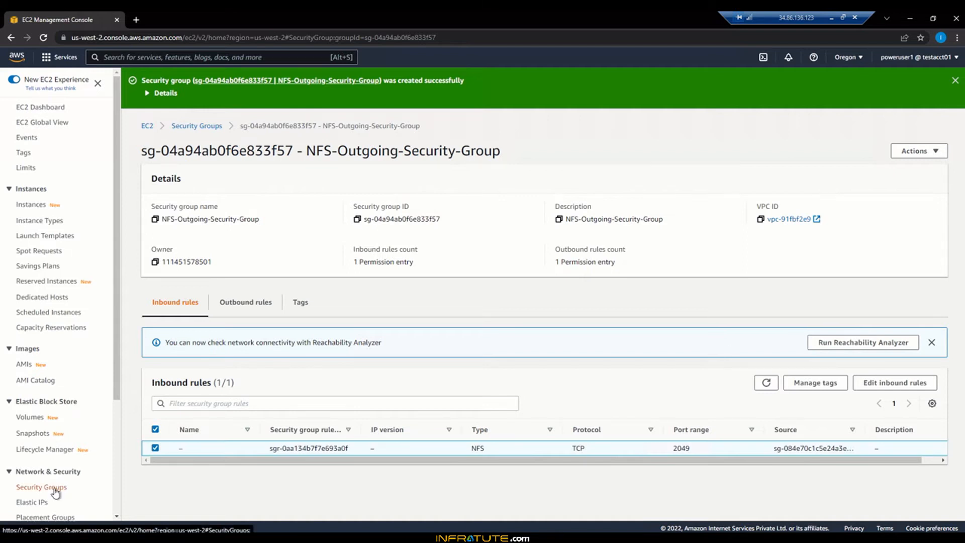
# Step: Open the inbound rules of SSH-NFS-Incoming-SG for editing and delete its NFS rule
pyautogui.click(55, 490)
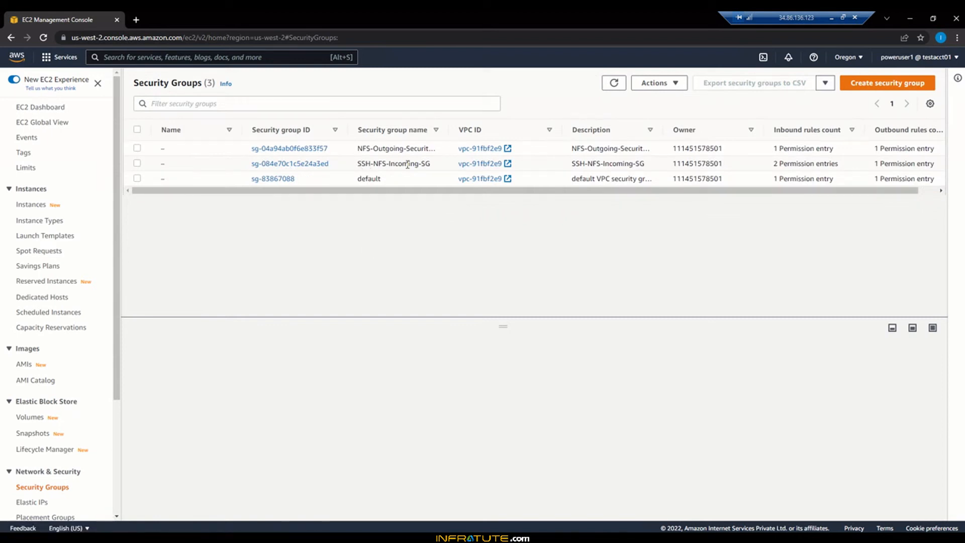
pyautogui.click(137, 163)
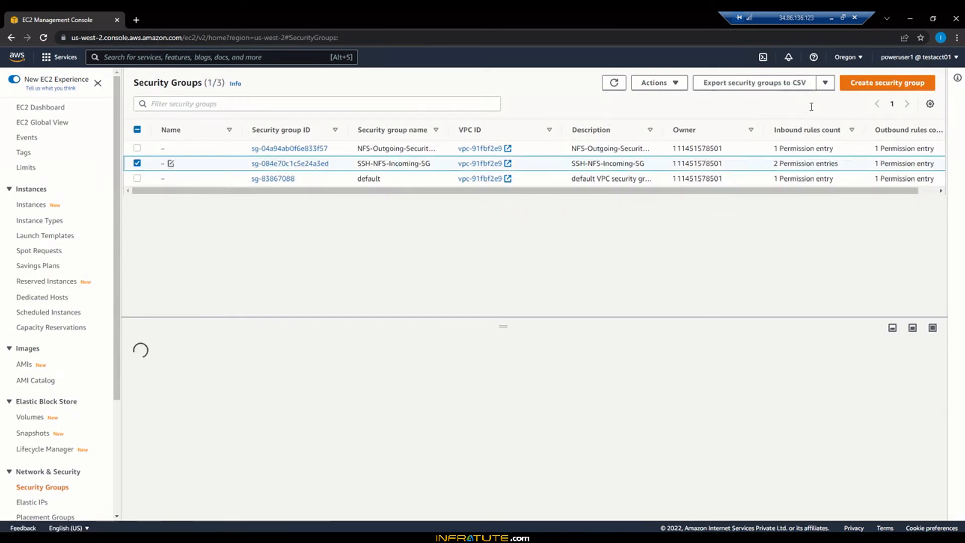
pyautogui.click(675, 86)
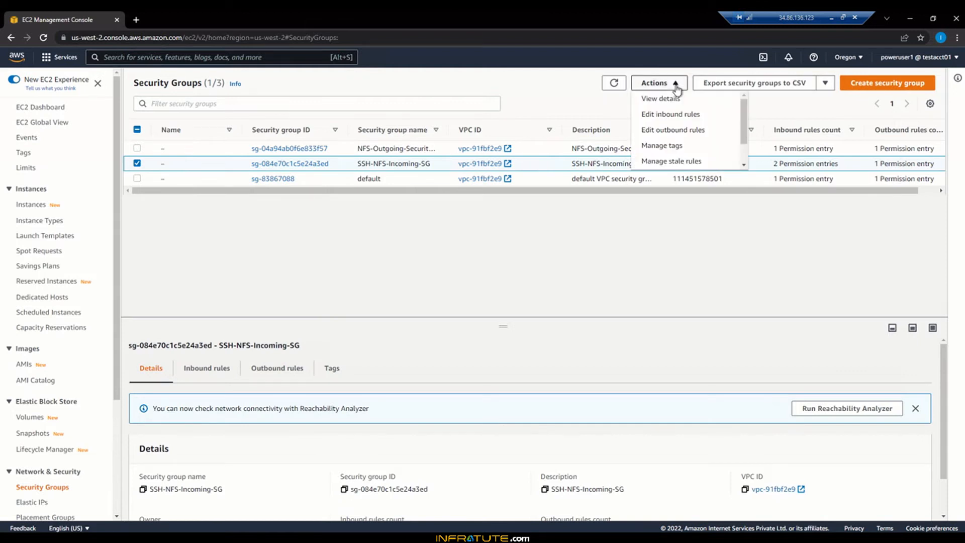
pyautogui.click(676, 115)
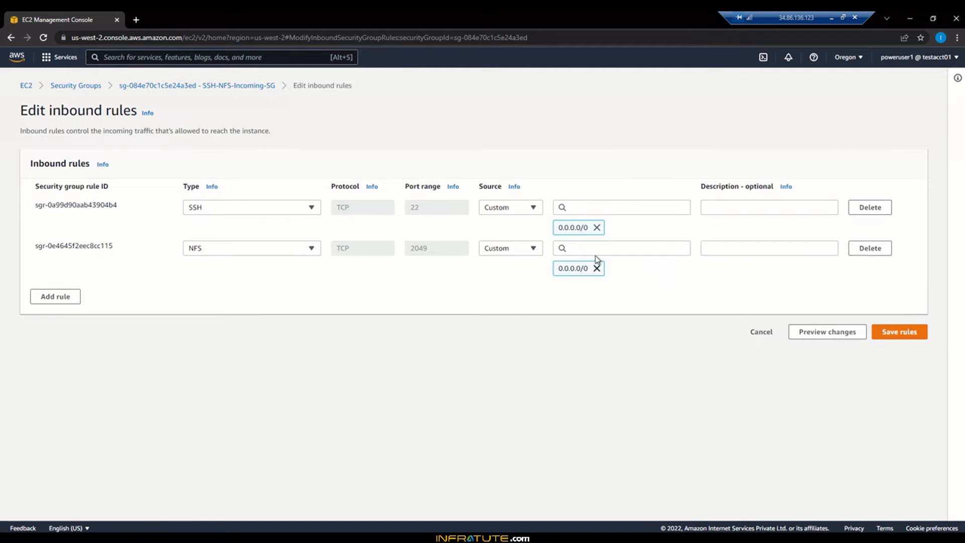
pyautogui.click(597, 269)
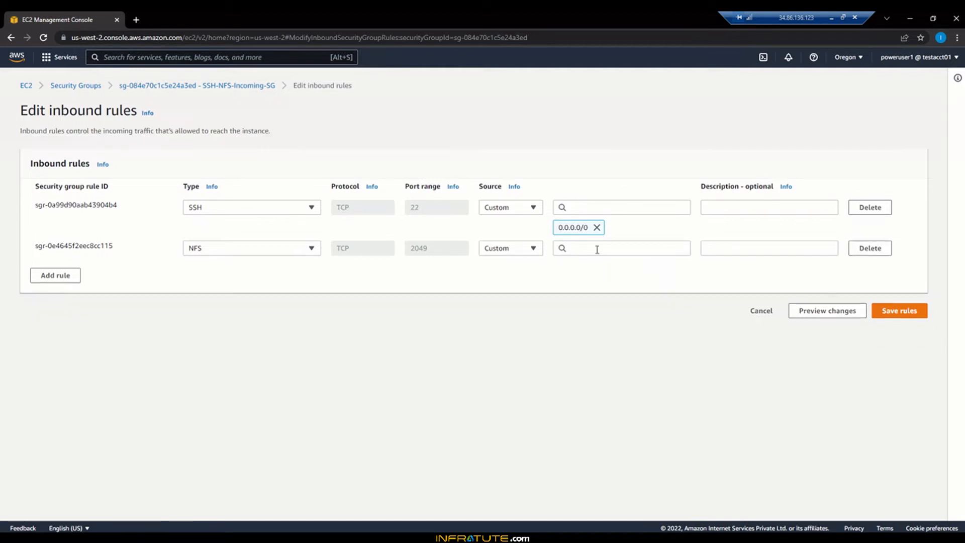
pyautogui.click(860, 251)
# Step: Add an inbound NFS rule with NFS-Outgoing-Security-Group as its source to SSH-NFS-Incoming-SG and save the rules
pyautogui.click(66, 255)
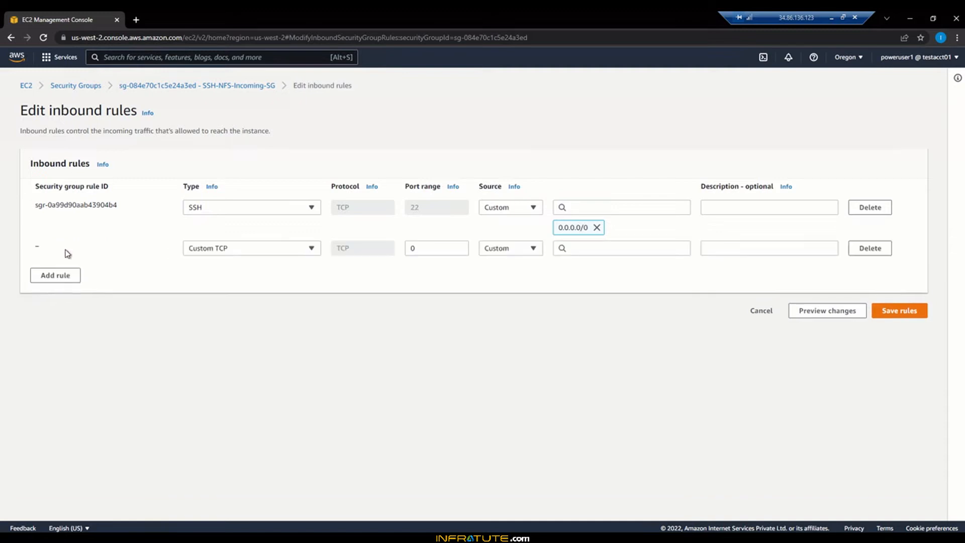
pyautogui.click(248, 250)
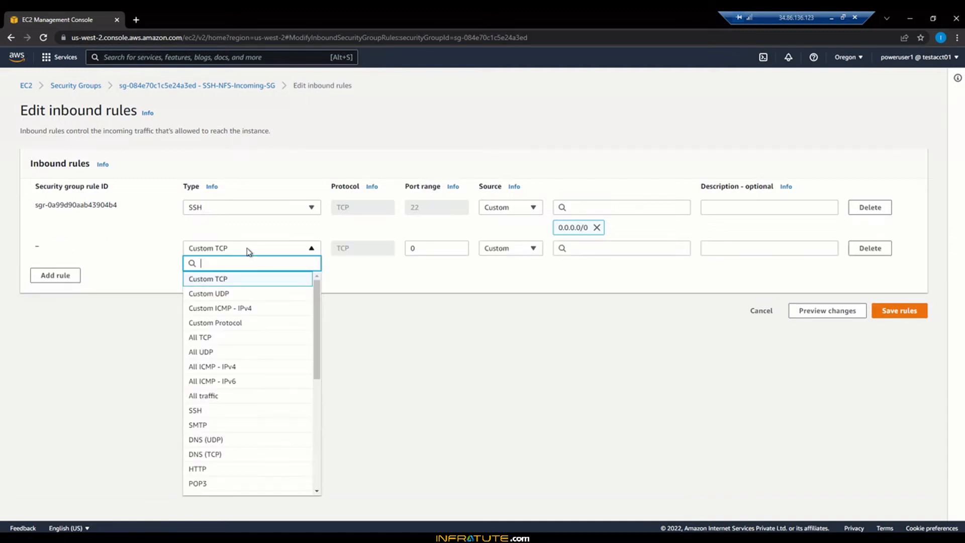
pyautogui.write('nfs')
pyautogui.click(241, 279)
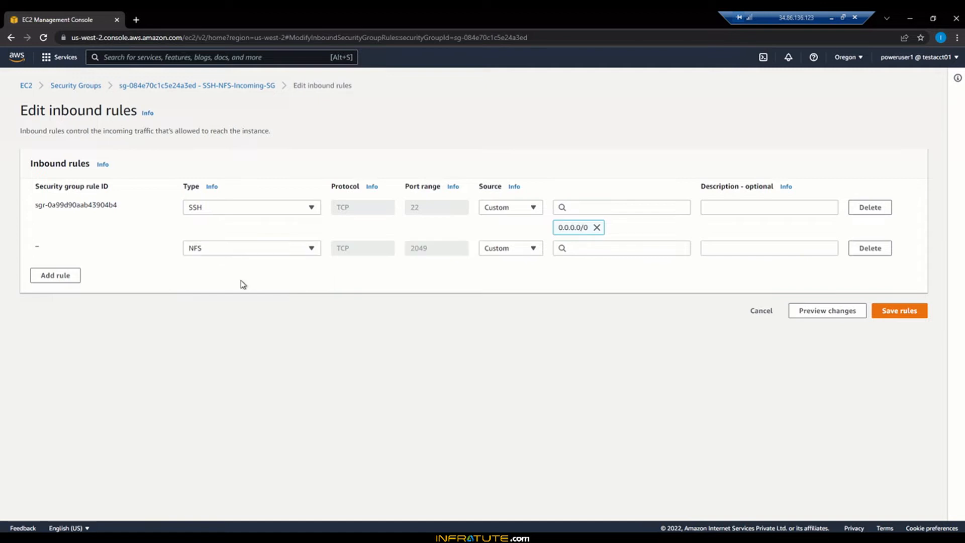
pyautogui.click(579, 251)
pyautogui.scroll(-1, 621, 388)
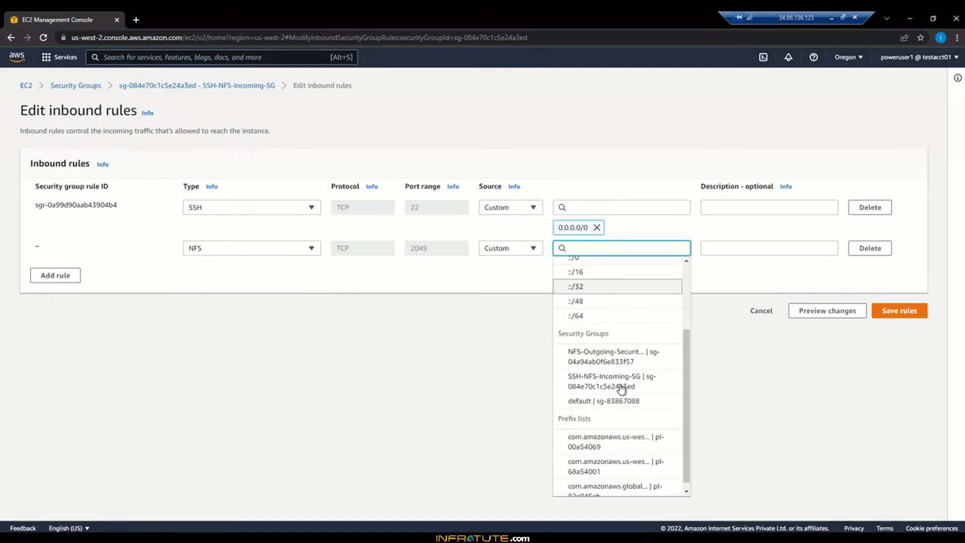
pyautogui.click(622, 355)
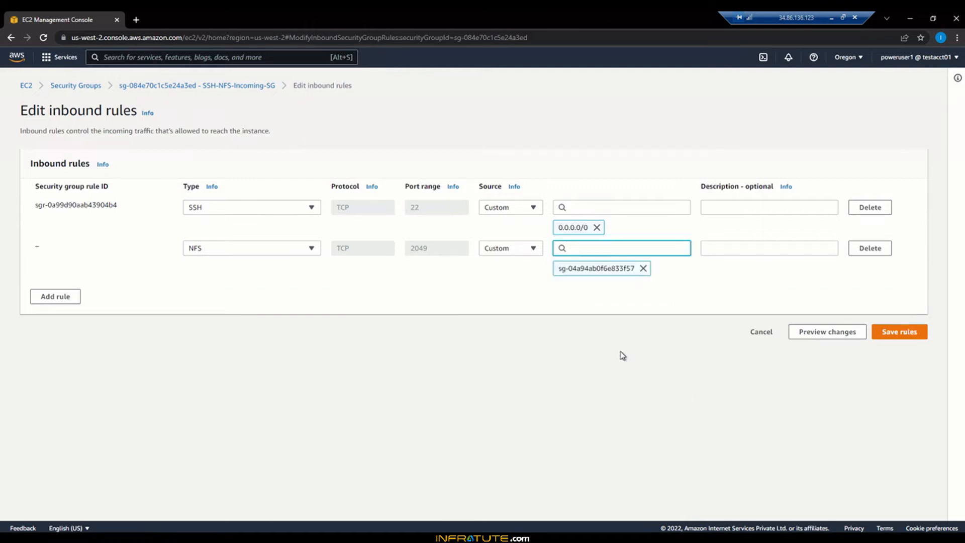
pyautogui.click(900, 332)
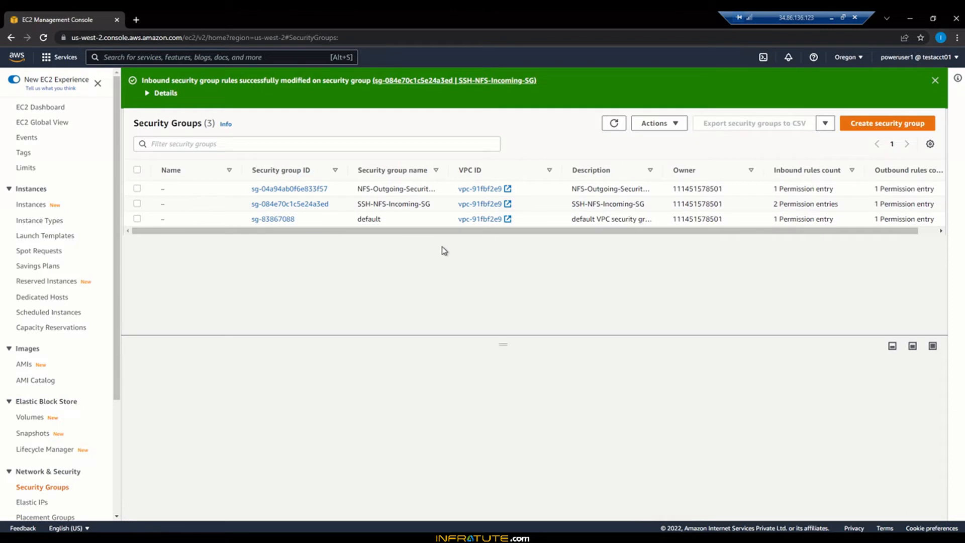
pyautogui.click(935, 80)
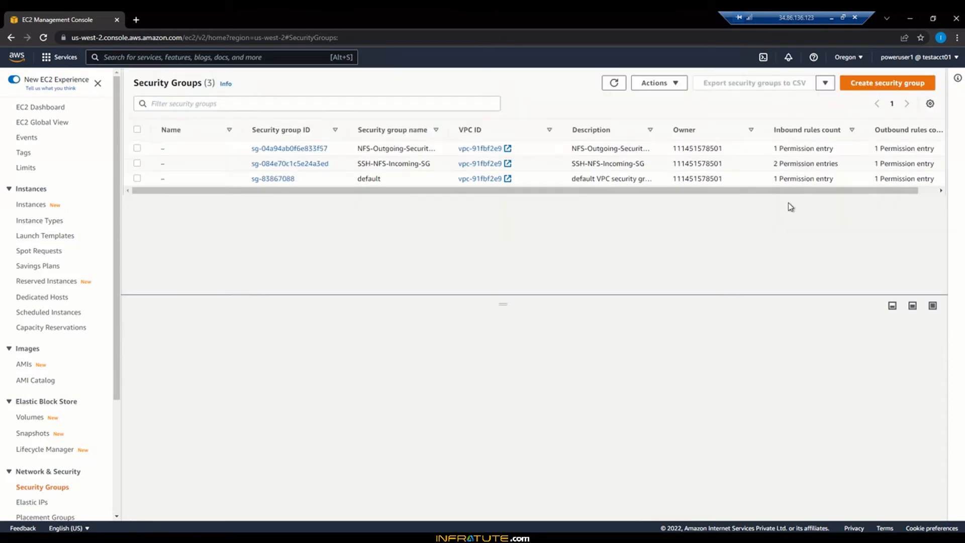
# Step: Open the EC2 Dashboard in a new browser tab and its running instances list in another
pyautogui.rightClick(58, 113)
pyautogui.click(103, 113)
pyautogui.click(156, 15)
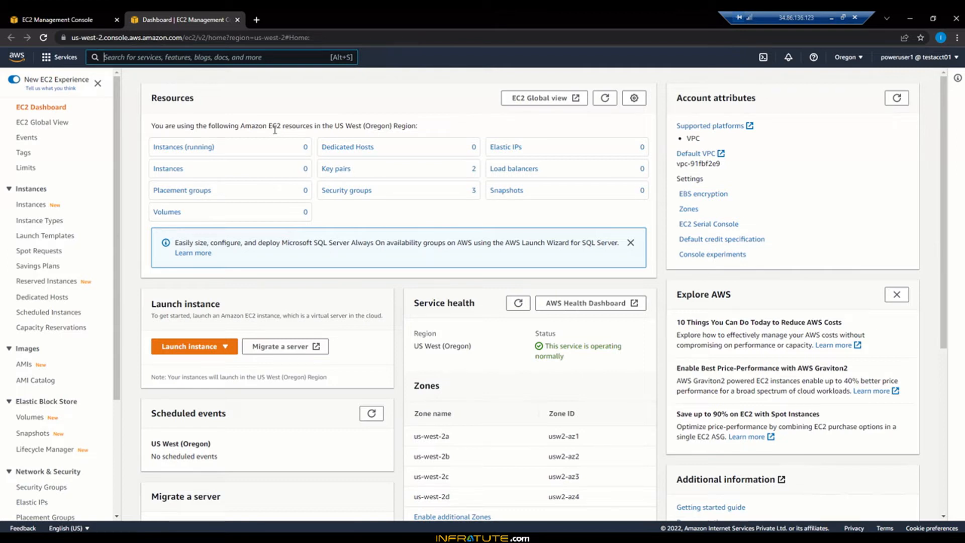
pyautogui.rightClick(202, 150)
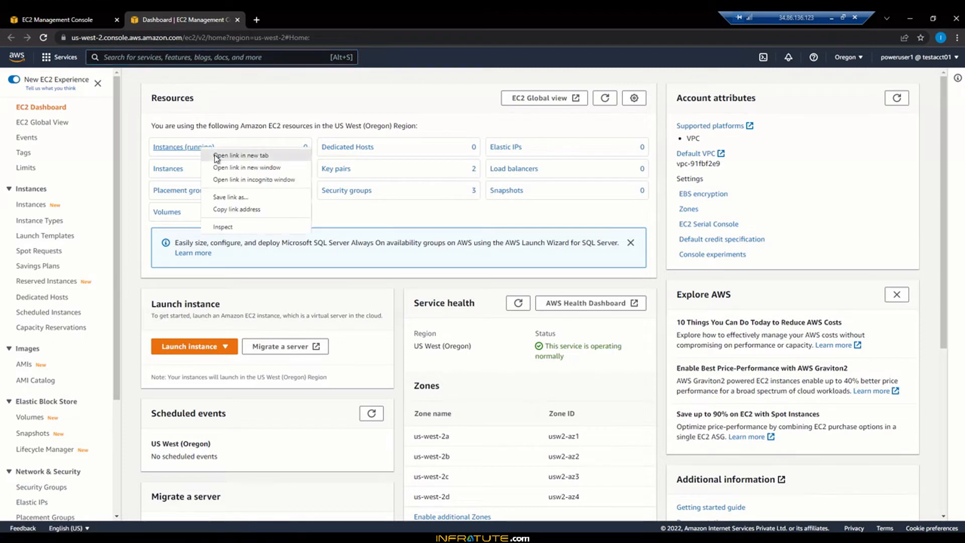
pyautogui.click(223, 156)
pyautogui.click(298, 20)
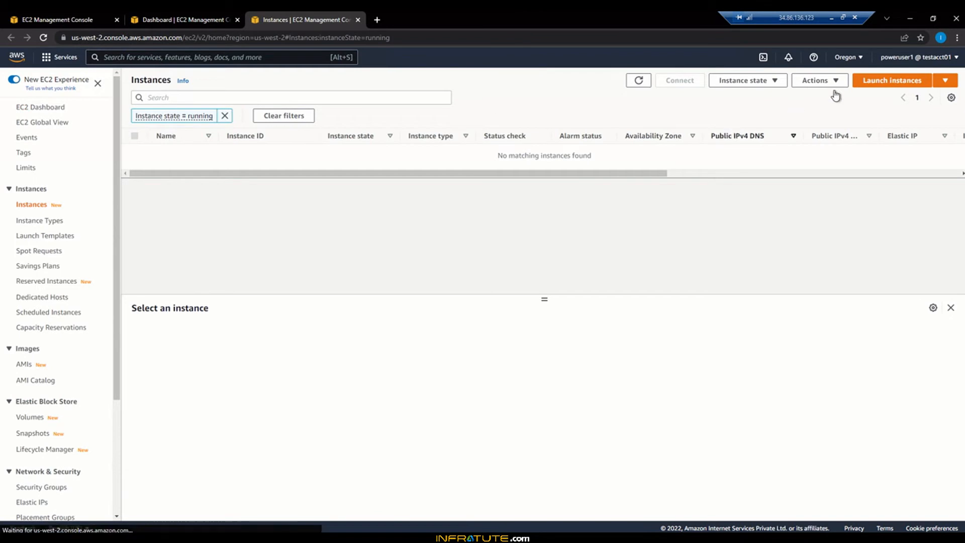
# Step: Begin launching an instance from the 64-bit (x86) Amazon Linux 2 Kernel 5.10 AMI, keeping the t2.micro type
pyautogui.click(875, 82)
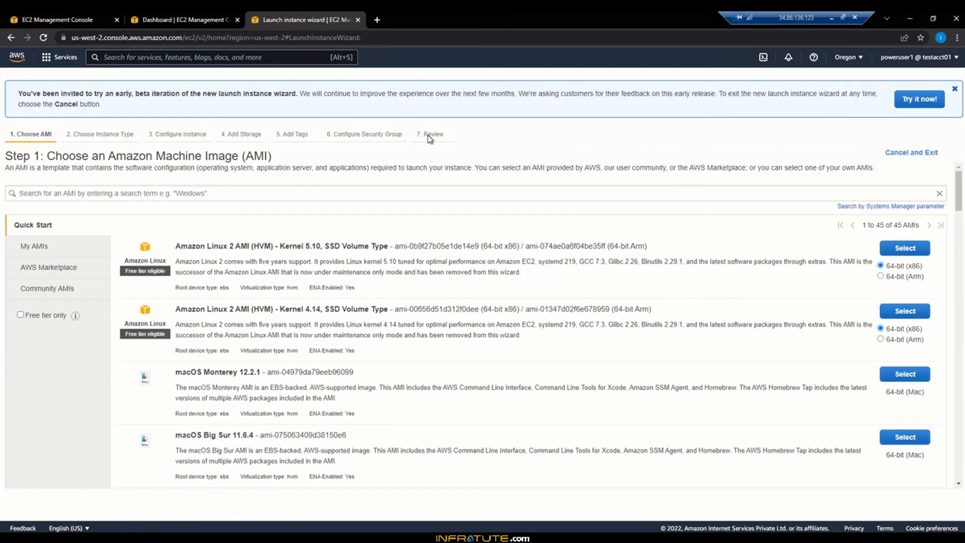
pyautogui.click(899, 249)
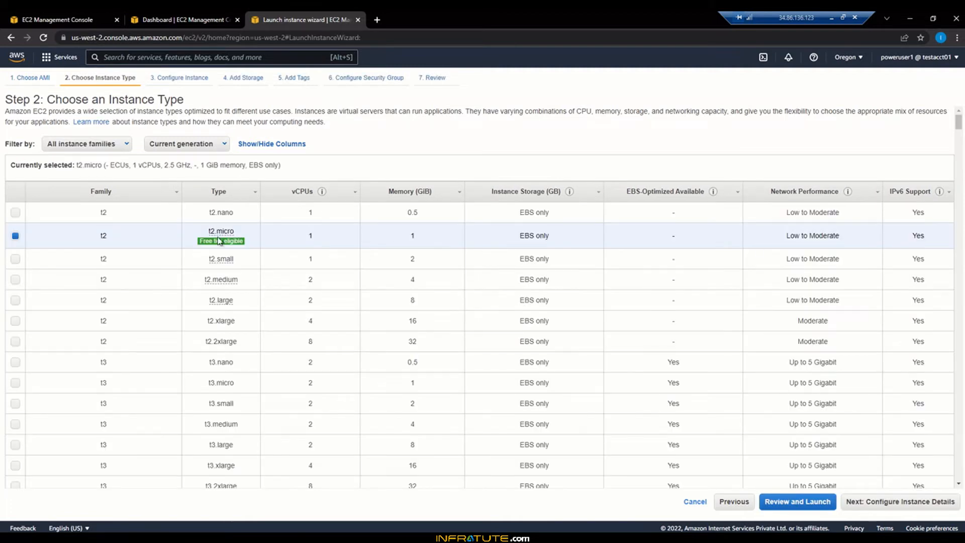
pyautogui.click(894, 500)
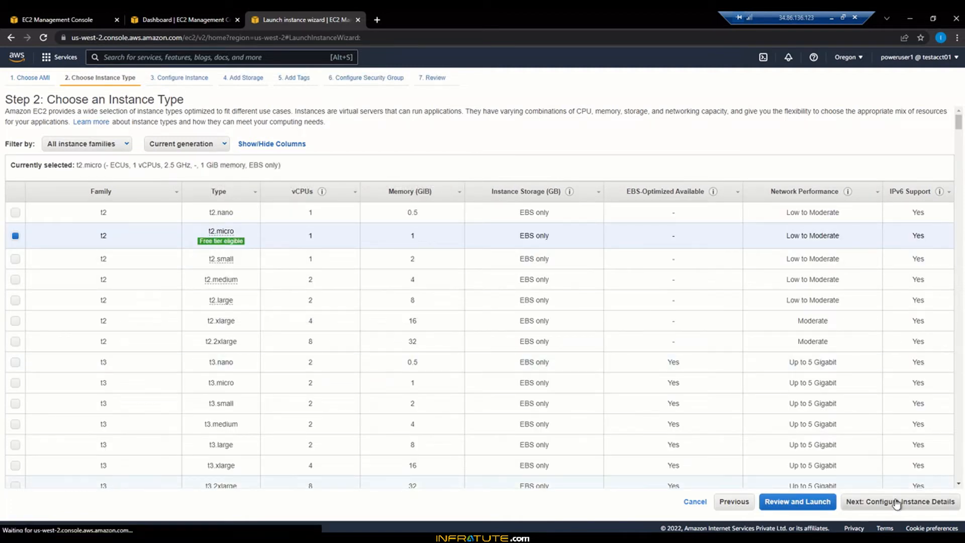
# Step: Set the instance's subnet to the default one in us-west-2a, keep the other instance details, and proceed to storage
pyautogui.click(322, 199)
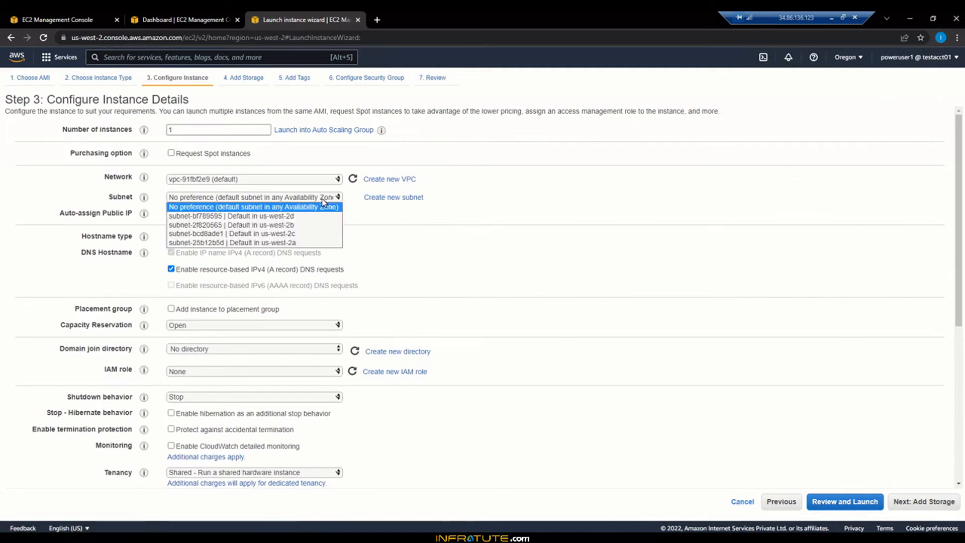
pyautogui.click(297, 243)
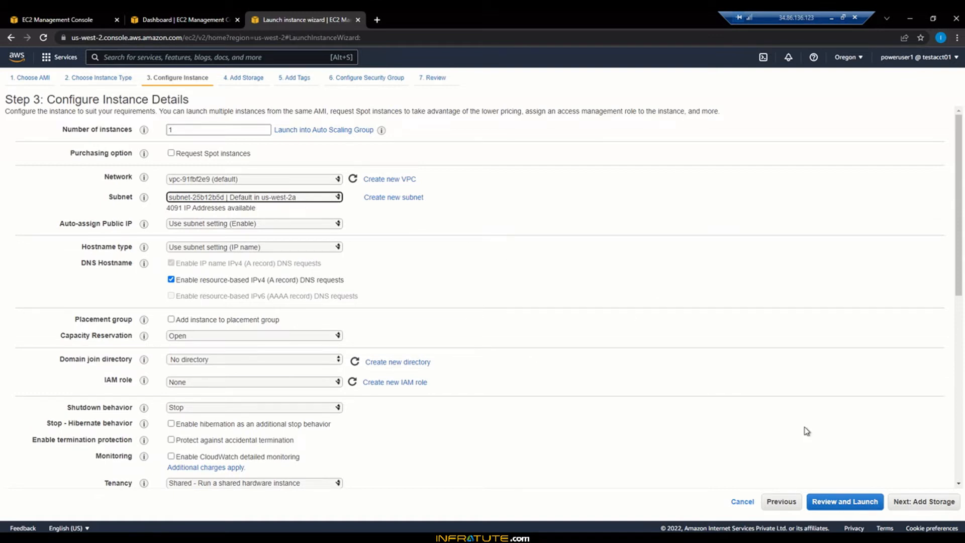
pyautogui.scroll(-2, 807, 431)
pyautogui.scroll(-6, 807, 431)
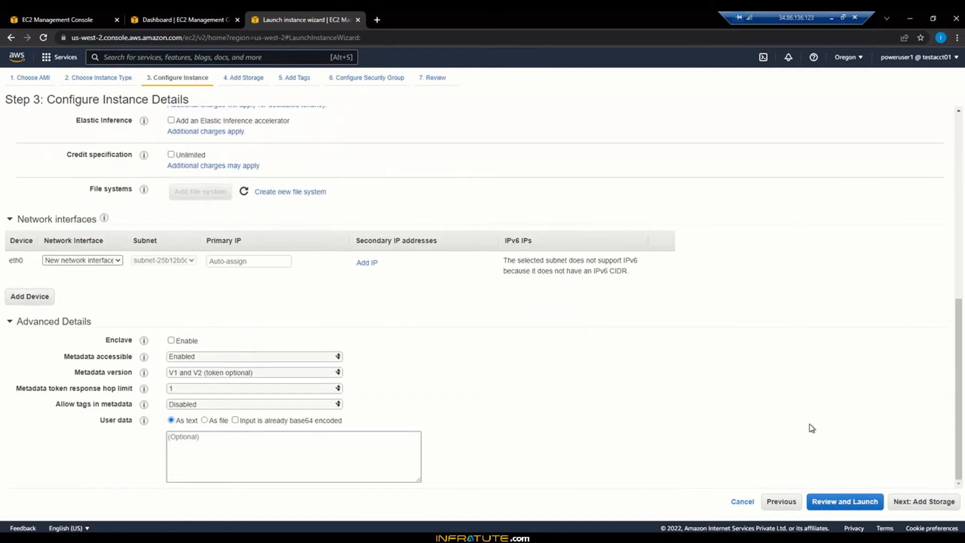
pyautogui.click(906, 498)
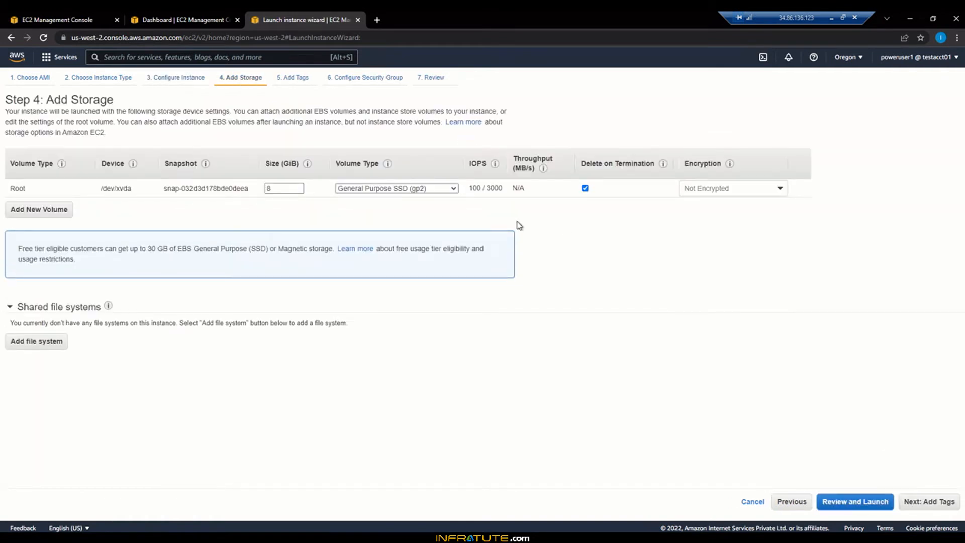
# Step: Keep the default storage without tags, assign the existing SSH-NFS-Incoming-SG security group, and proceed to the launch review
pyautogui.click(914, 503)
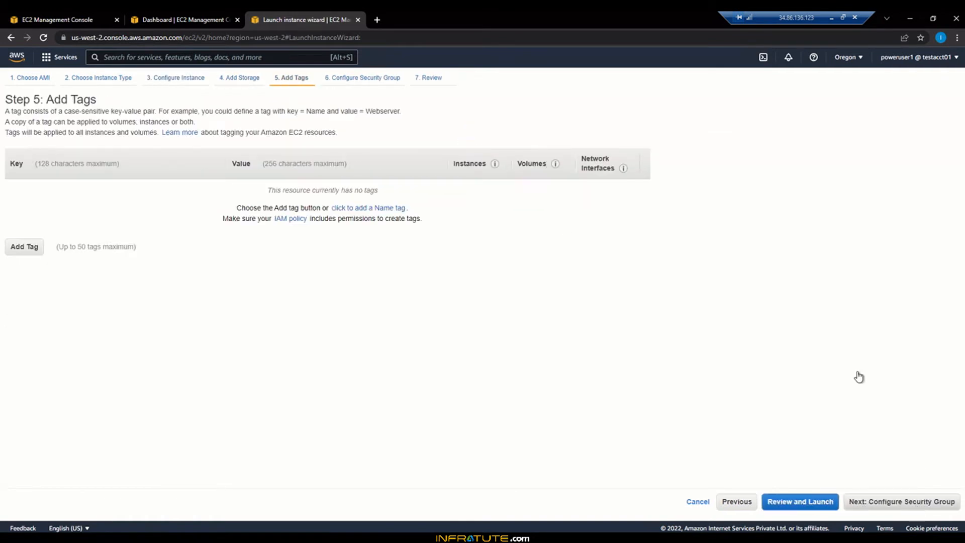
pyautogui.click(865, 502)
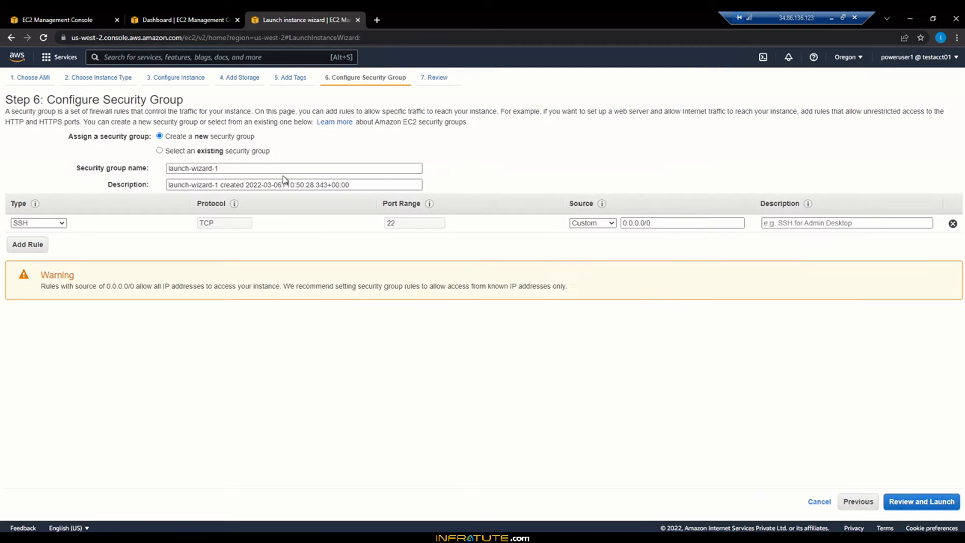
pyautogui.click(159, 151)
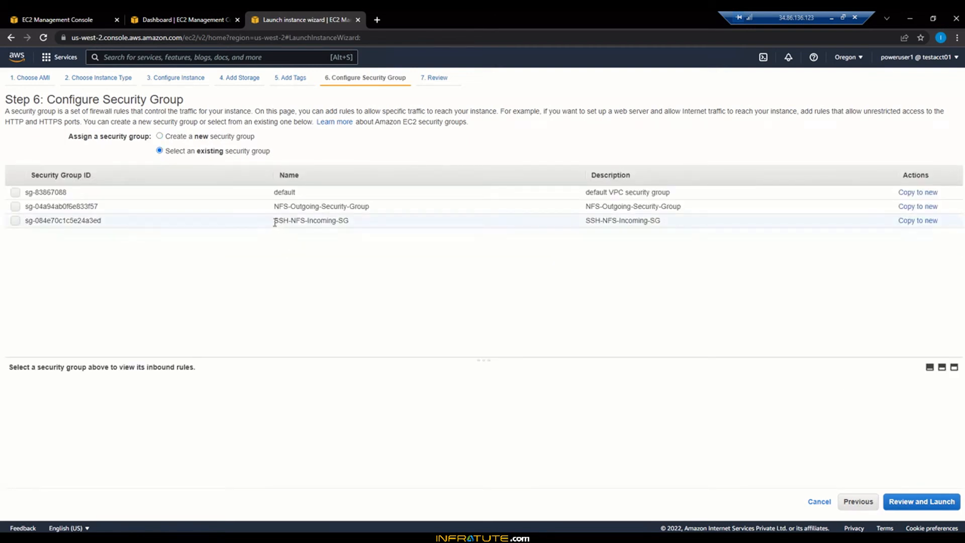
pyautogui.tripleClick(361, 221)
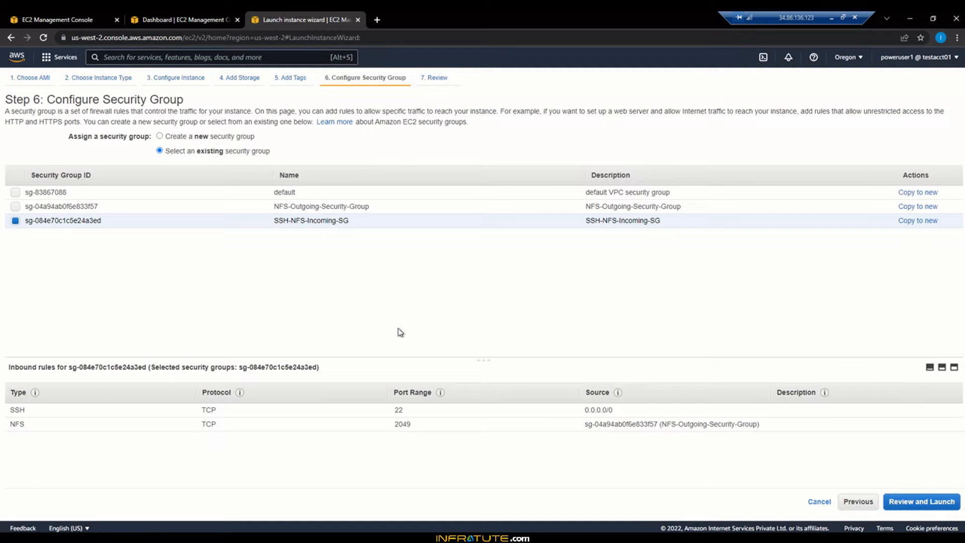
pyautogui.click(601, 425)
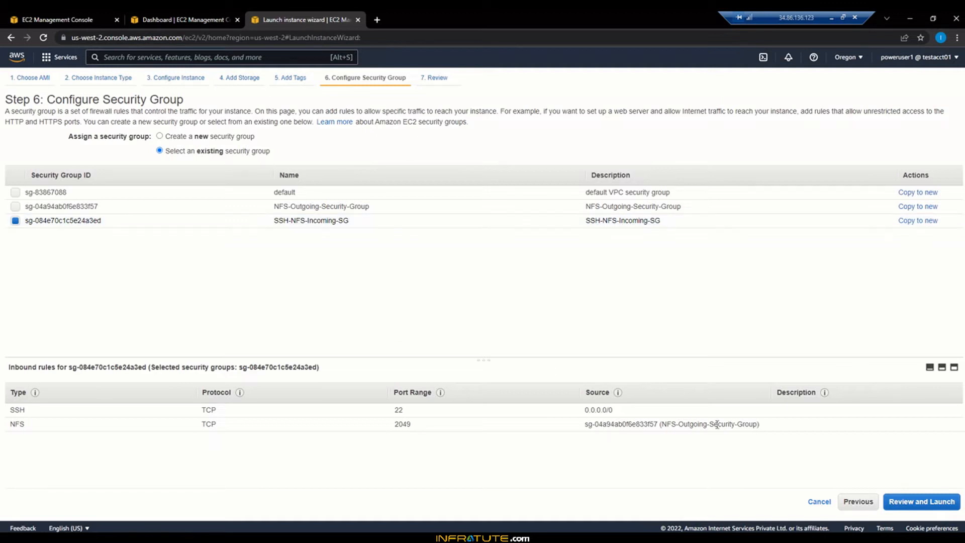
pyautogui.moveTo(598, 424); pyautogui.dragTo(754, 425)
pyautogui.click(684, 425)
pyautogui.moveTo(670, 424); pyautogui.dragTo(757, 426)
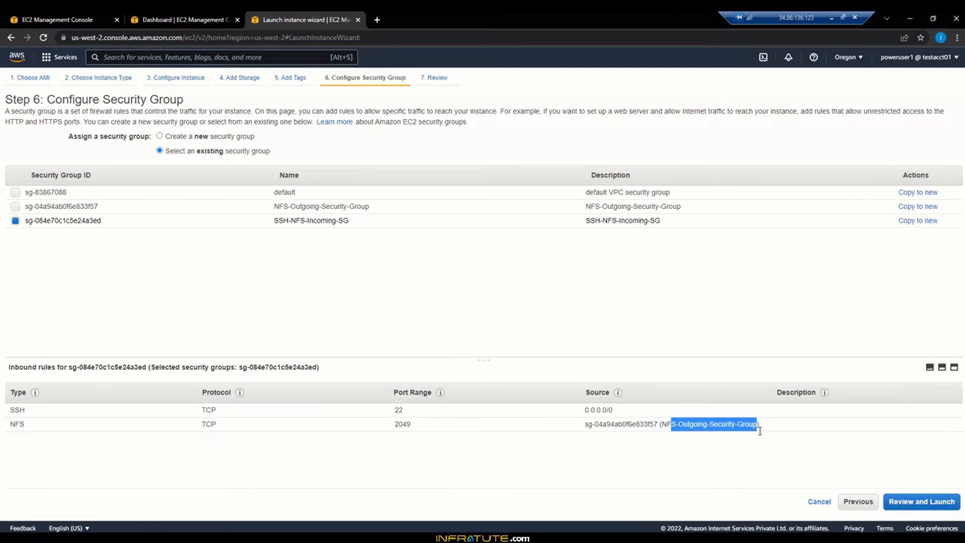
pyautogui.click(760, 433)
pyautogui.click(907, 502)
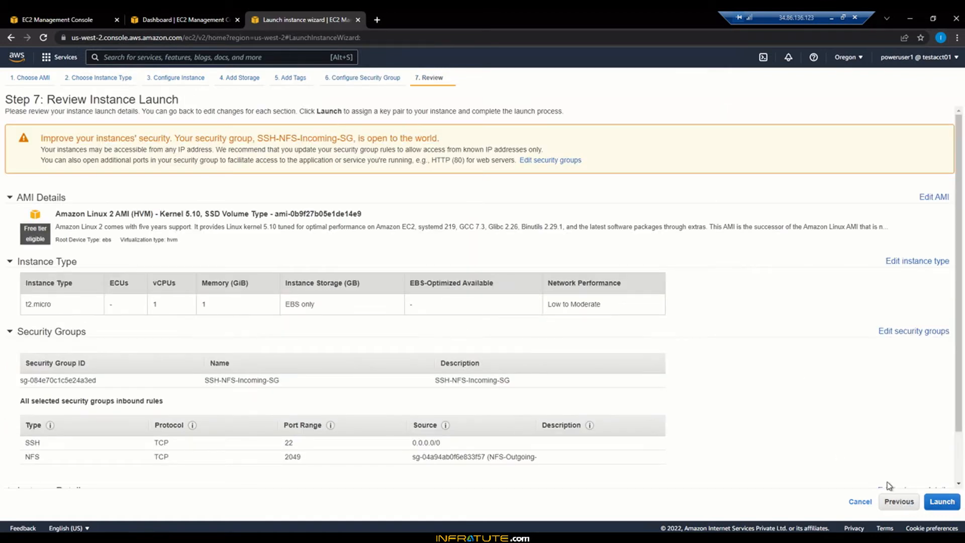
# Step: Launch the instance without a key pair, acknowledging the connection limits, and open the instances list
pyautogui.click(939, 501)
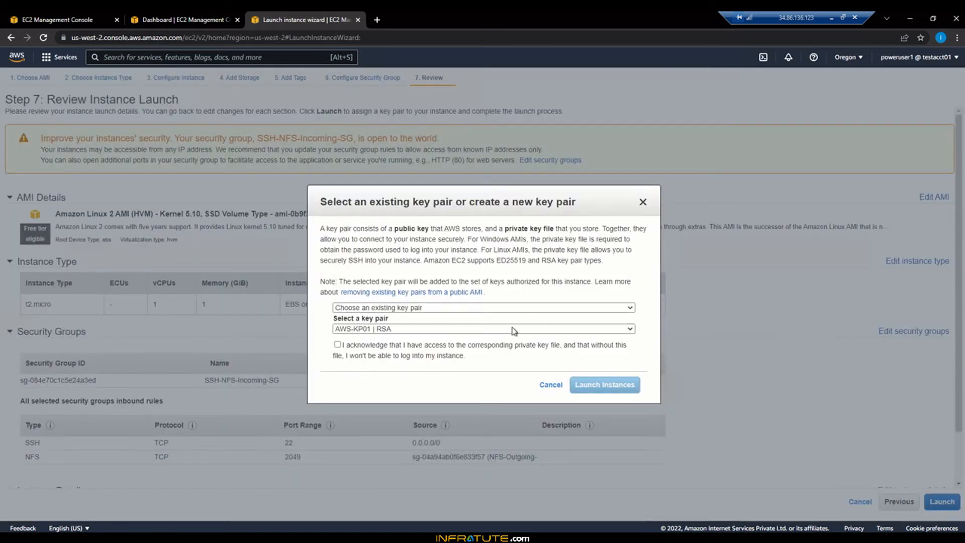
pyautogui.click(427, 307)
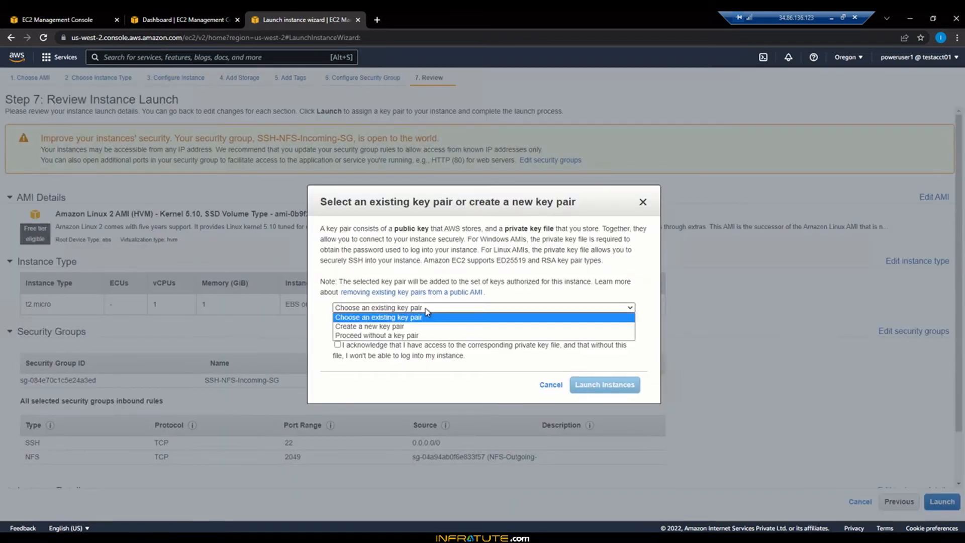
pyautogui.click(421, 335)
pyautogui.click(337, 318)
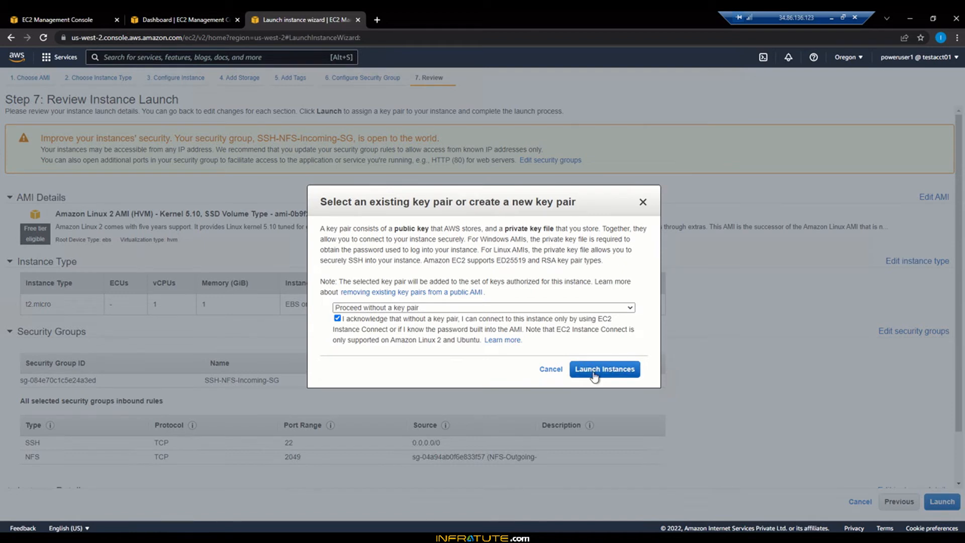
pyautogui.click(595, 377)
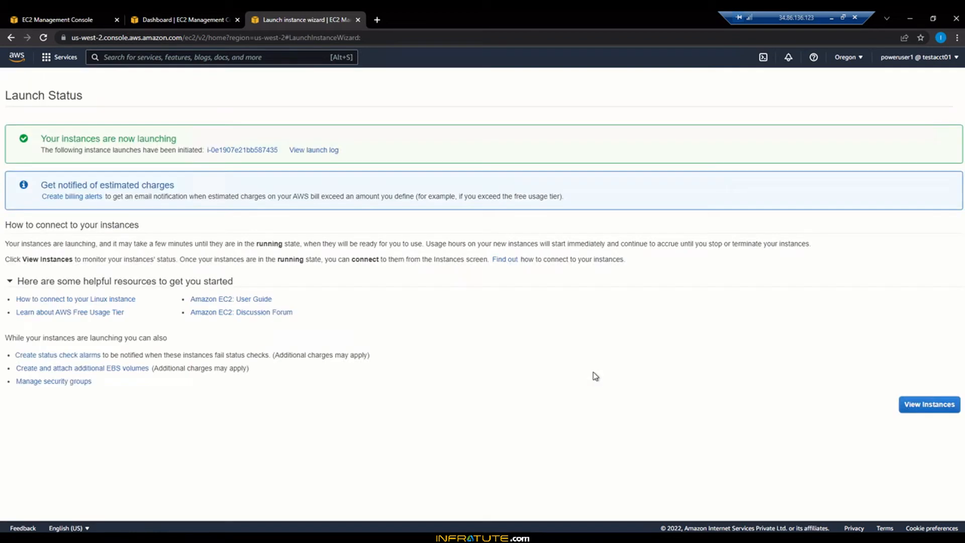
pyautogui.click(938, 409)
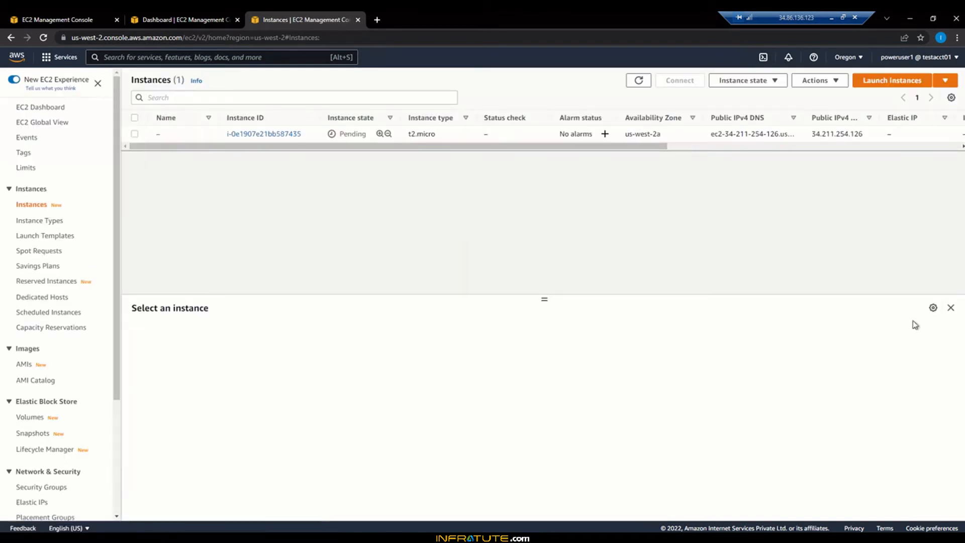
# Step: Begin a second t2.micro instance from the Amazon Linux 2 Kernel 5.10 AMI, using the default subnet in us-west-2b
pyautogui.click(884, 80)
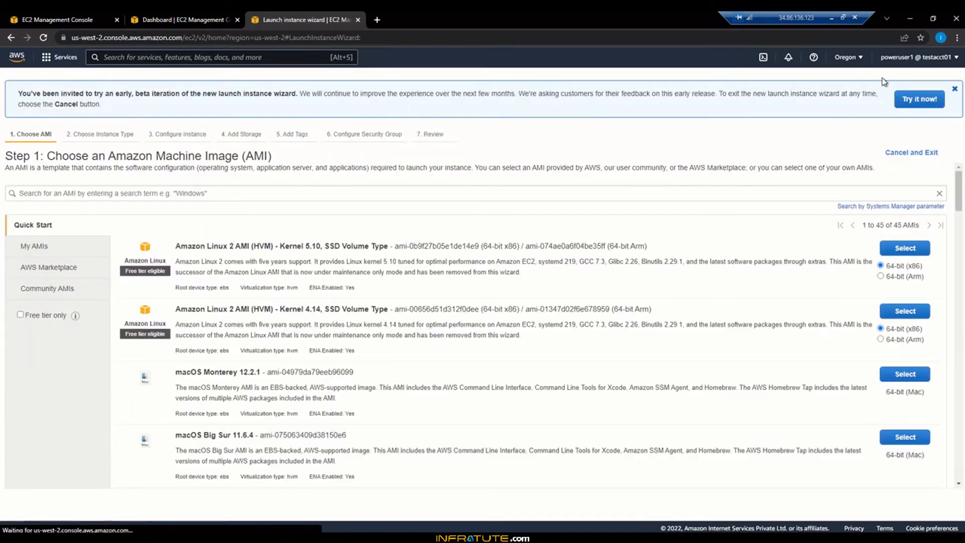
pyautogui.click(905, 248)
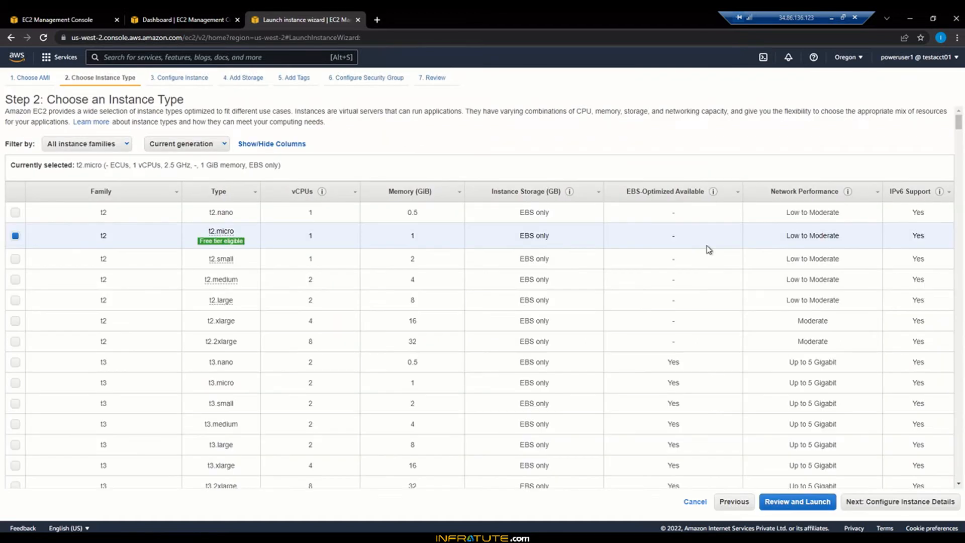
pyautogui.click(877, 502)
pyautogui.click(274, 198)
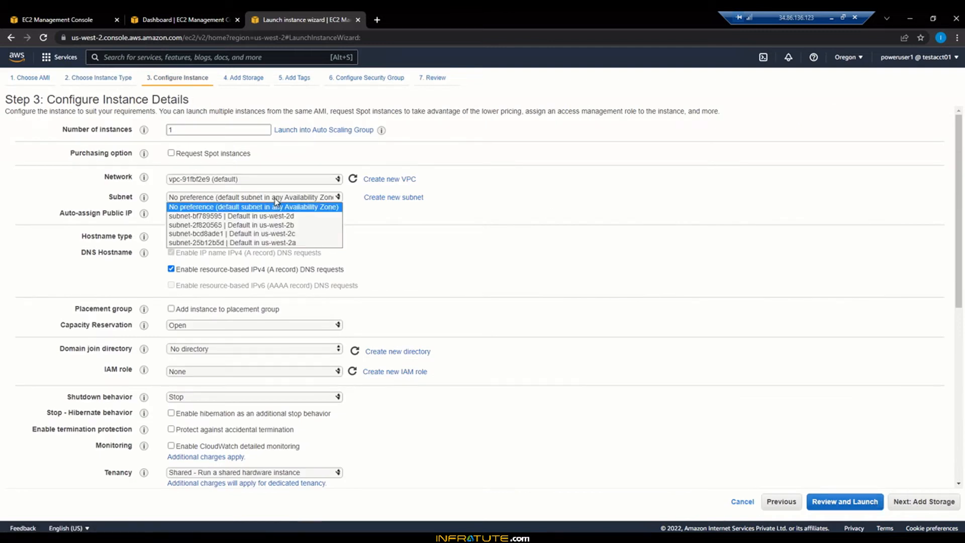
pyautogui.click(279, 224)
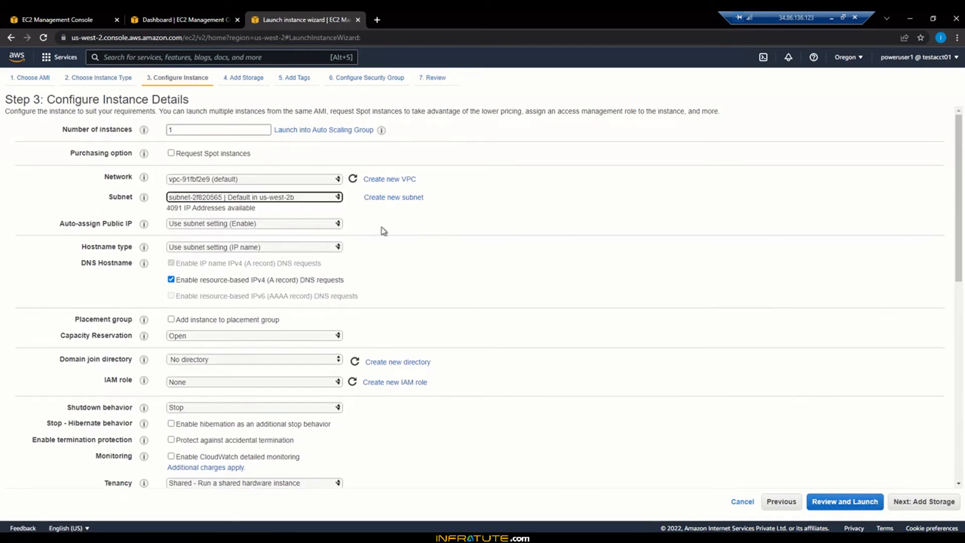
pyautogui.click(904, 506)
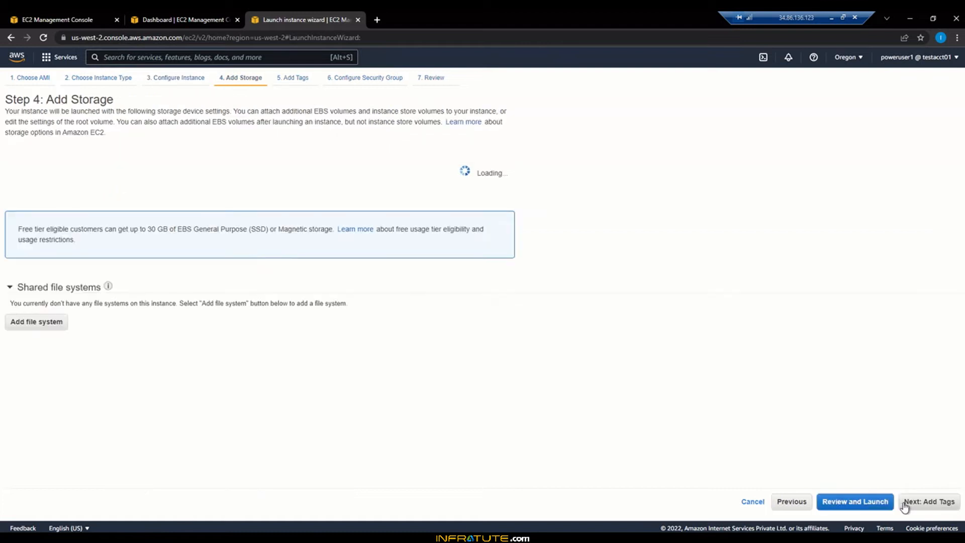
# Step: Leave the second instance's storage and tags at their defaults, assign it the existing SSH-NFS-Incoming-SG group, and proceed to review
pyautogui.click(912, 507)
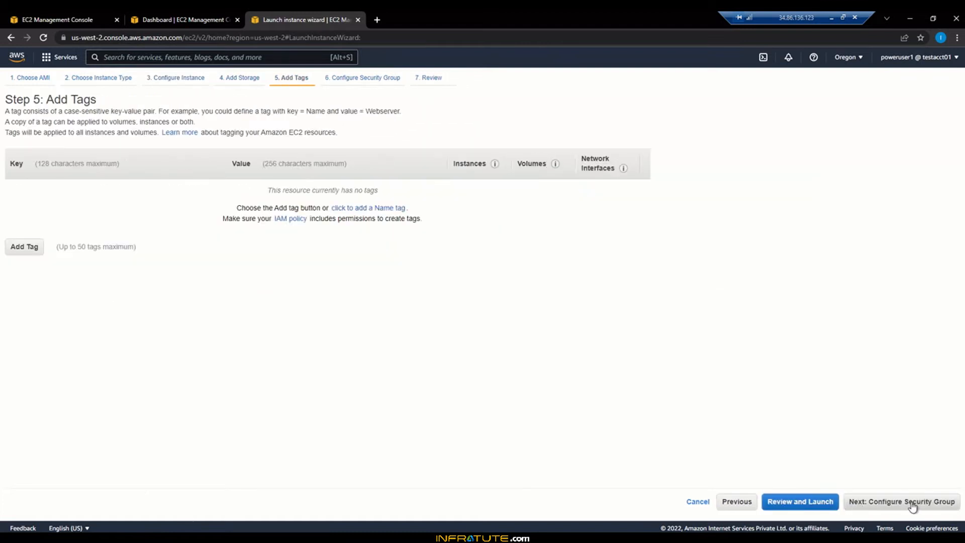
pyautogui.click(912, 503)
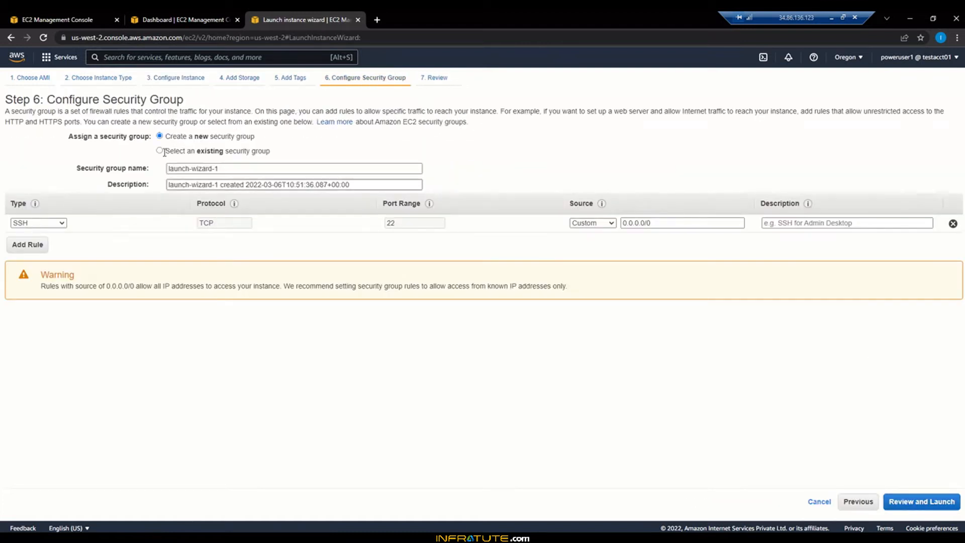
pyautogui.click(159, 151)
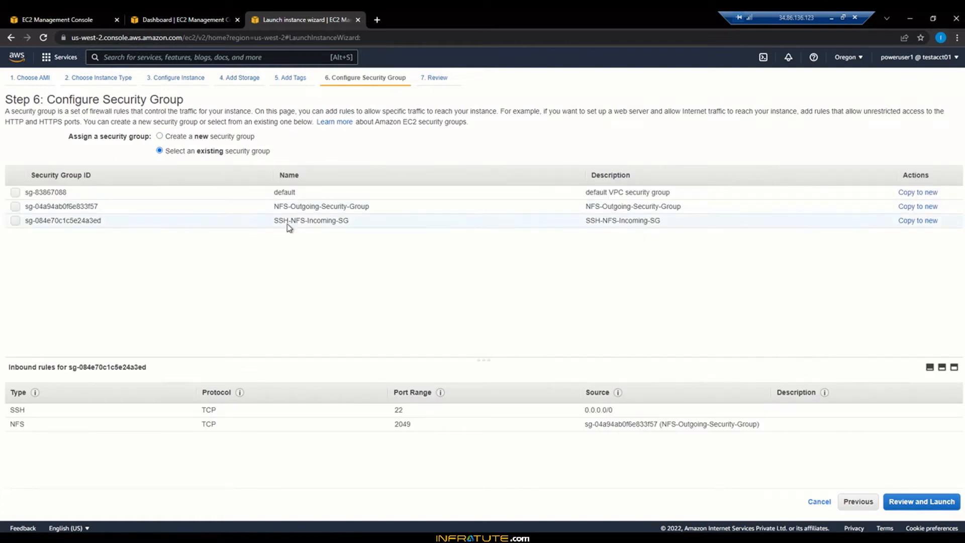
pyautogui.click(16, 222)
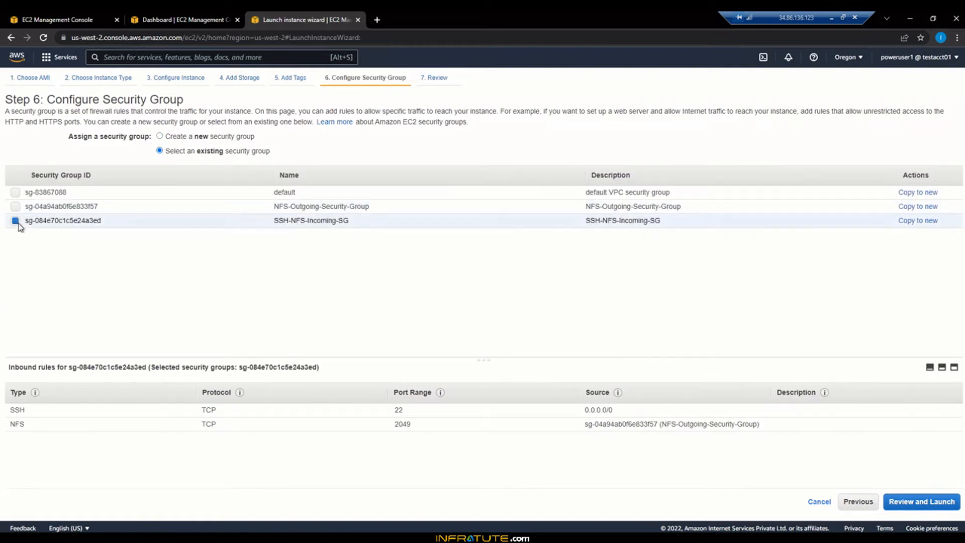
pyautogui.click(935, 504)
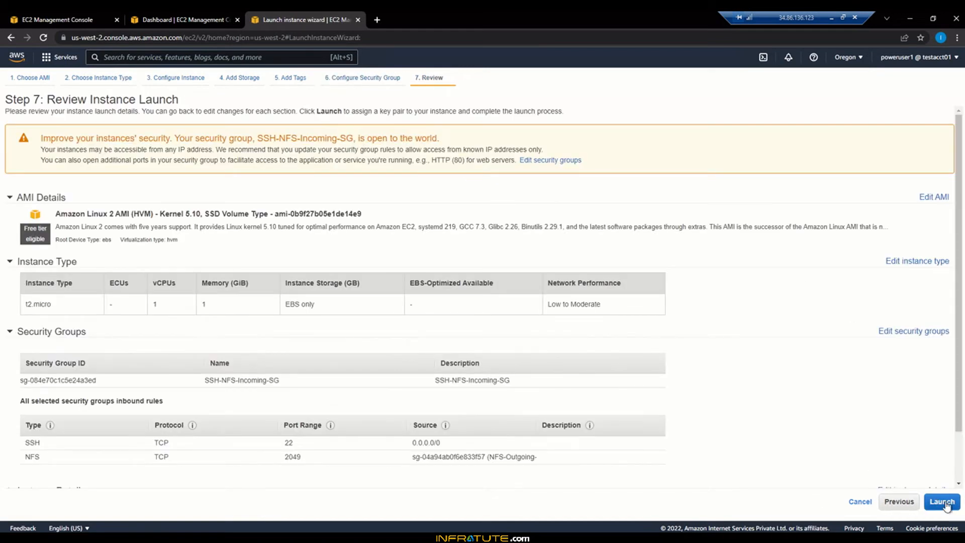
# Step: Launch the second instance without a key pair and check both instances' Availability Zones in the instances list
pyautogui.click(943, 503)
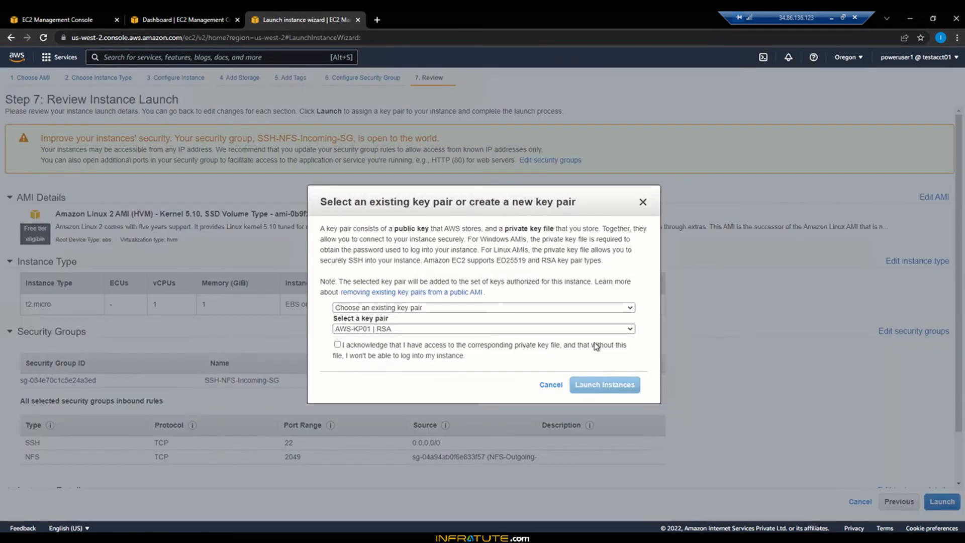
pyautogui.click(420, 308)
pyautogui.click(413, 338)
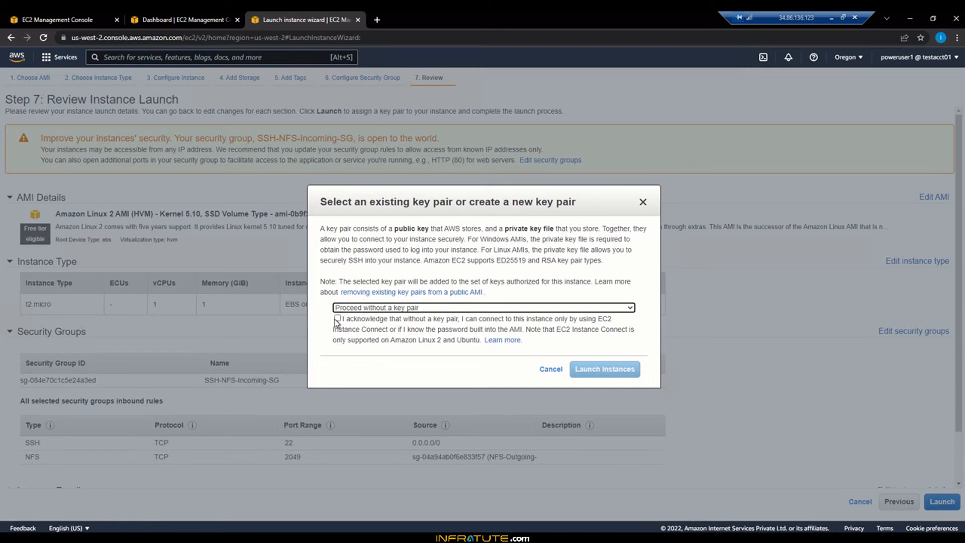
pyautogui.click(336, 319)
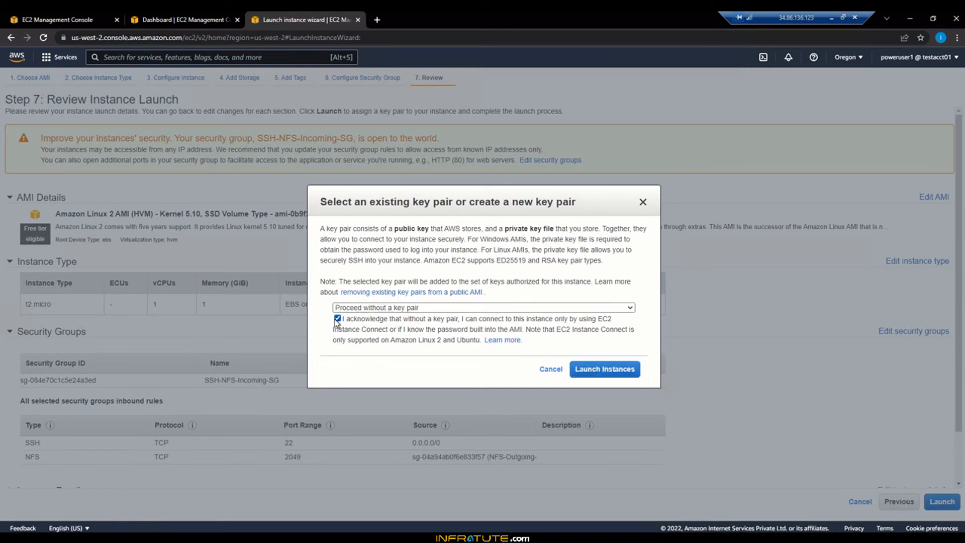
pyautogui.click(614, 372)
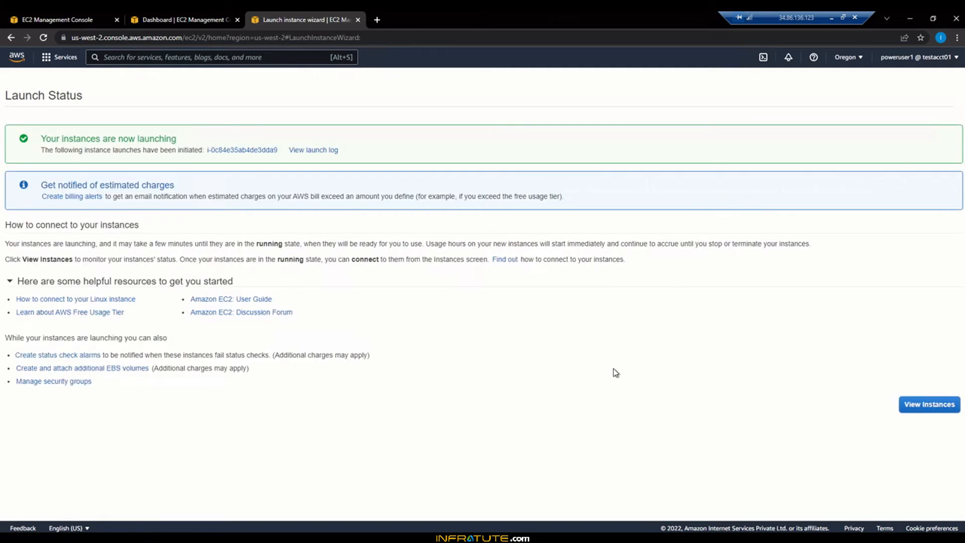
pyautogui.click(931, 405)
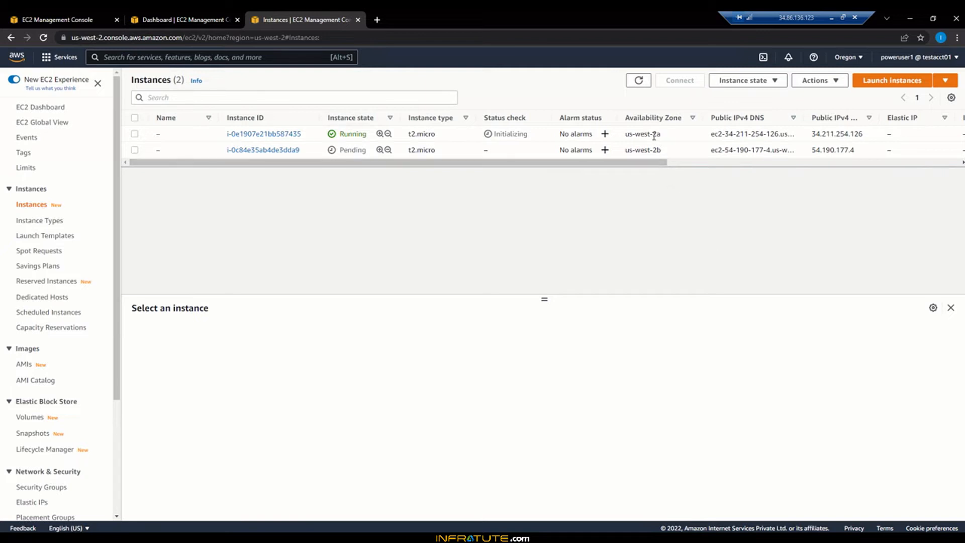
pyautogui.moveTo(653, 134); pyautogui.dragTo(661, 134)
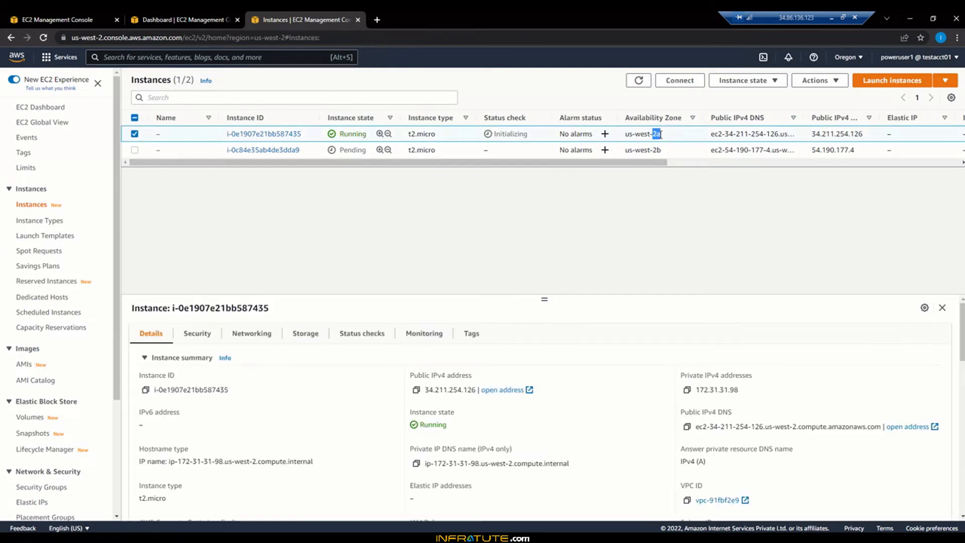
pyautogui.moveTo(625, 135); pyautogui.dragTo(668, 171)
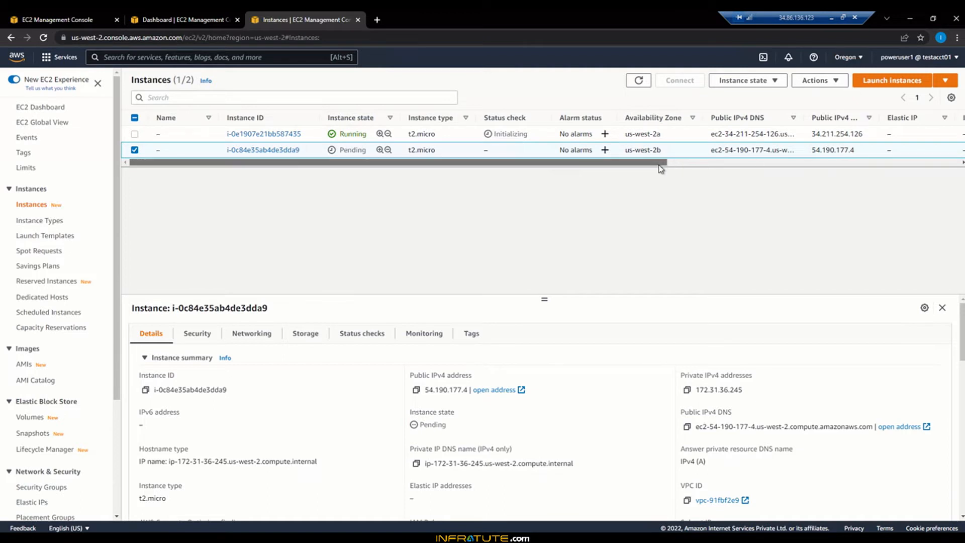
# Step: Search the AWS services for efs from the Security Groups browser tab and open the EFS console
pyautogui.click(204, 16)
pyautogui.click(60, 16)
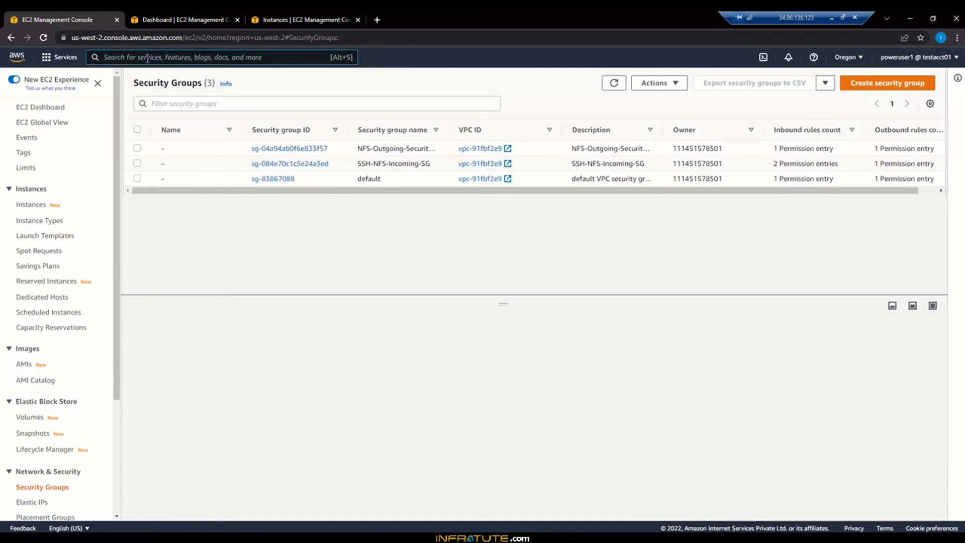
pyautogui.write('efs')
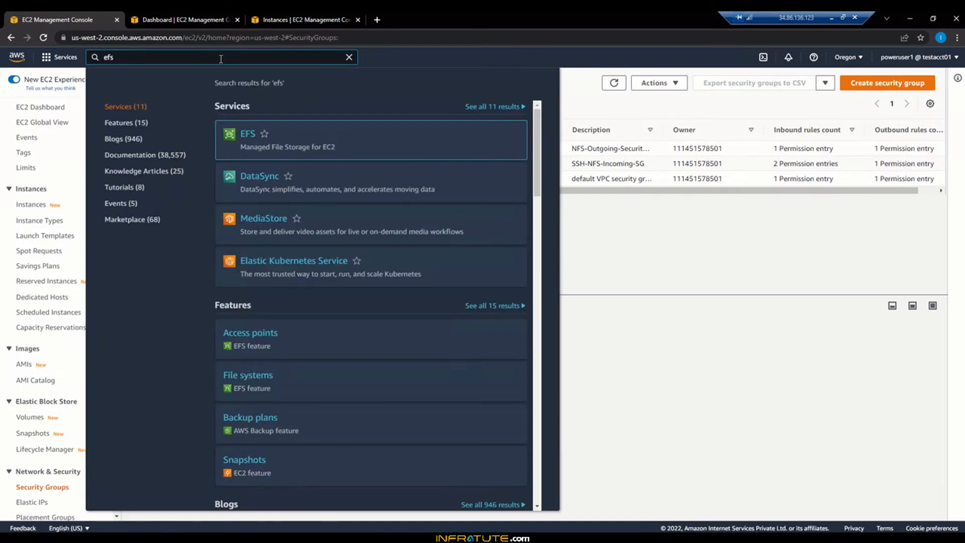
pyautogui.moveTo(246, 135)
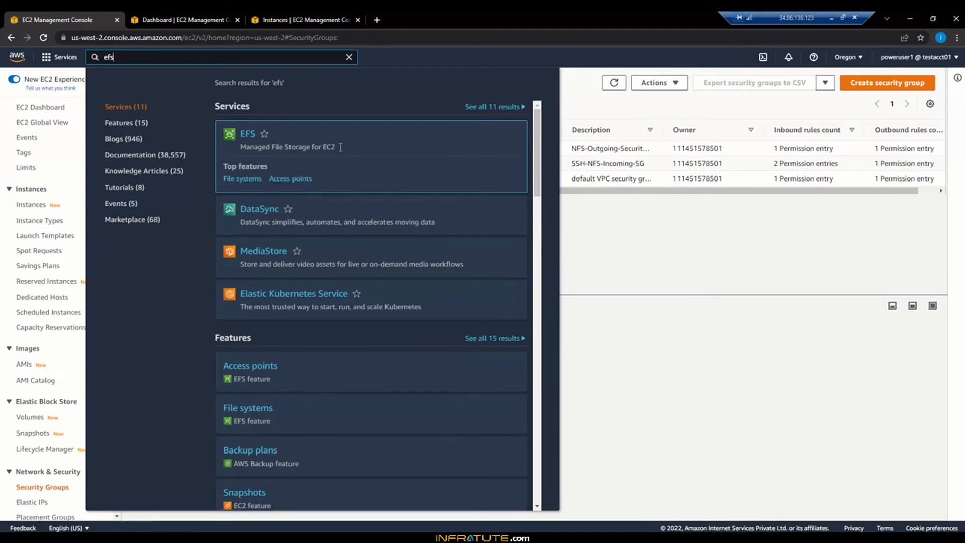
pyautogui.click(252, 135)
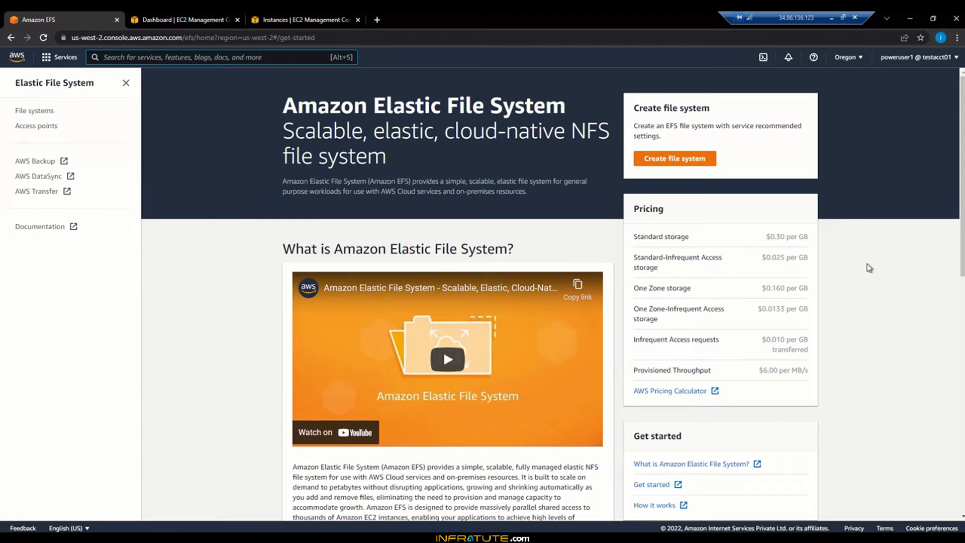
# Step: Examine the EFS pricing for the Standard, One Zone and Infrequent Access storage classes
pyautogui.moveTo(634, 239); pyautogui.dragTo(691, 240)
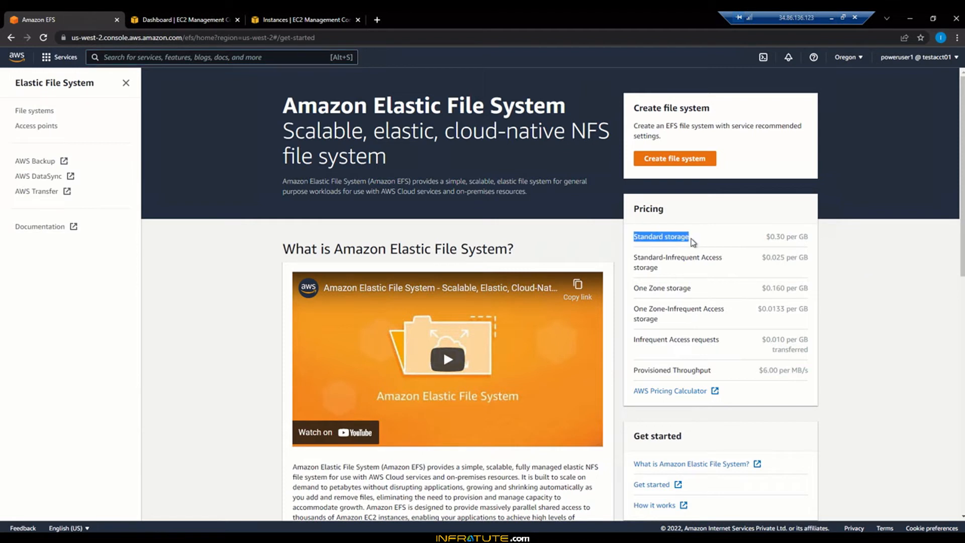
pyautogui.click(692, 241)
pyautogui.moveTo(766, 236); pyautogui.dragTo(808, 238)
pyautogui.click(808, 238)
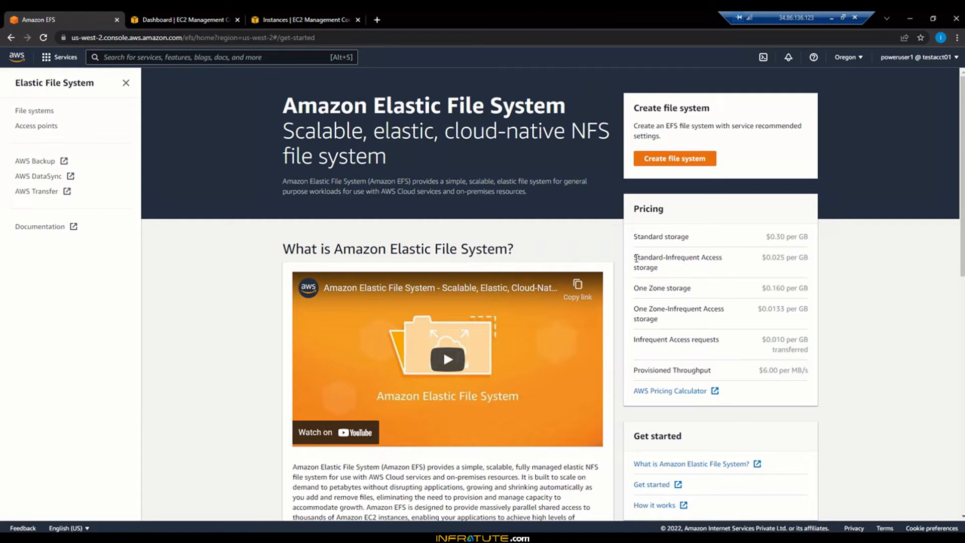
pyautogui.moveTo(636, 258); pyautogui.dragTo(674, 273)
pyautogui.click(742, 279)
pyautogui.moveTo(762, 259); pyautogui.dragTo(810, 260)
pyautogui.moveTo(629, 289); pyautogui.dragTo(689, 289)
pyautogui.click(721, 289)
pyautogui.moveTo(760, 289); pyautogui.dragTo(809, 288)
pyautogui.click(656, 320)
pyautogui.moveTo(633, 308); pyautogui.dragTo(668, 321)
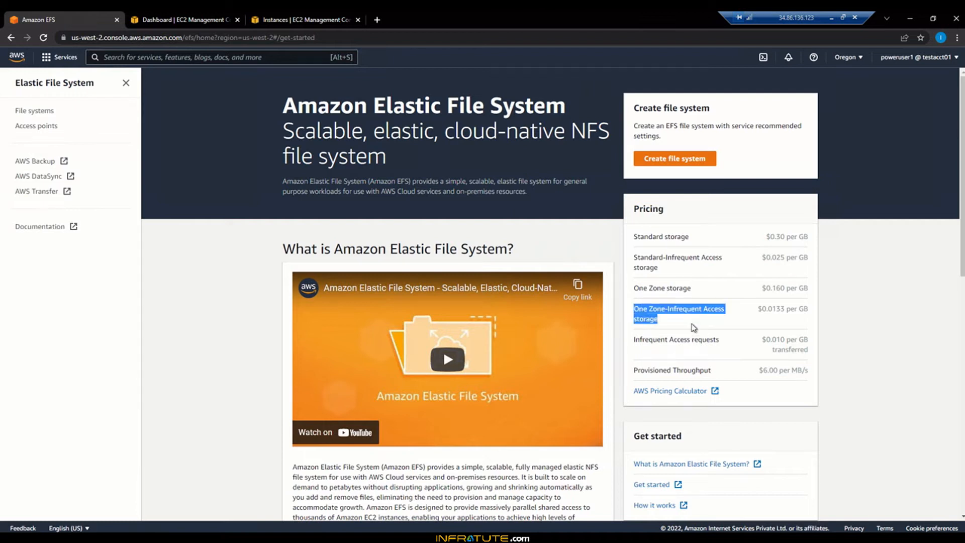
pyautogui.click(693, 326)
pyautogui.moveTo(758, 309); pyautogui.dragTo(813, 315)
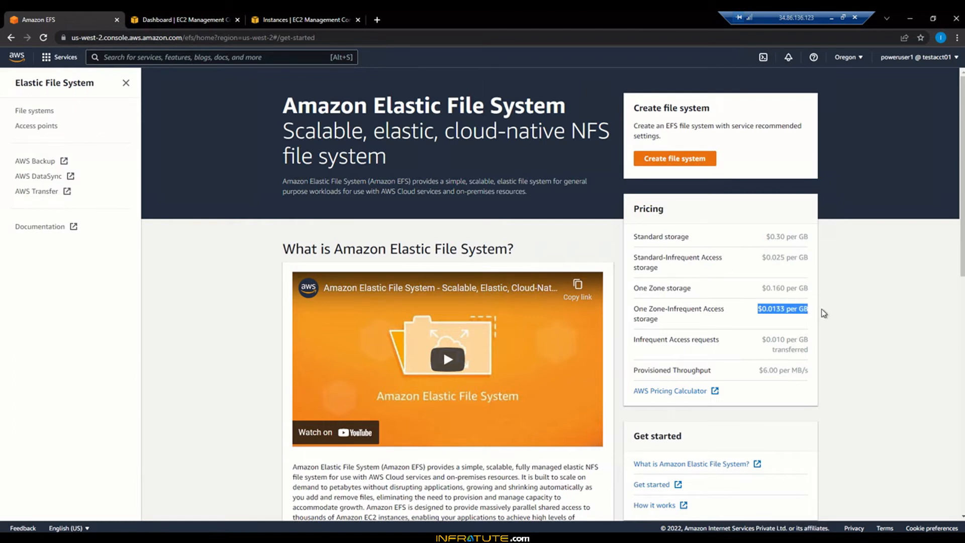
pyautogui.click(823, 313)
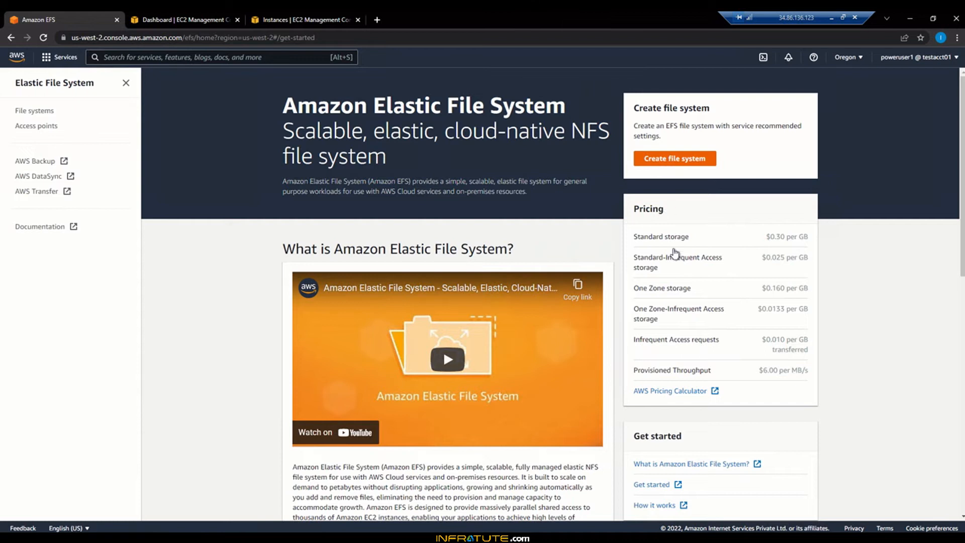
pyautogui.moveTo(664, 258); pyautogui.dragTo(719, 258)
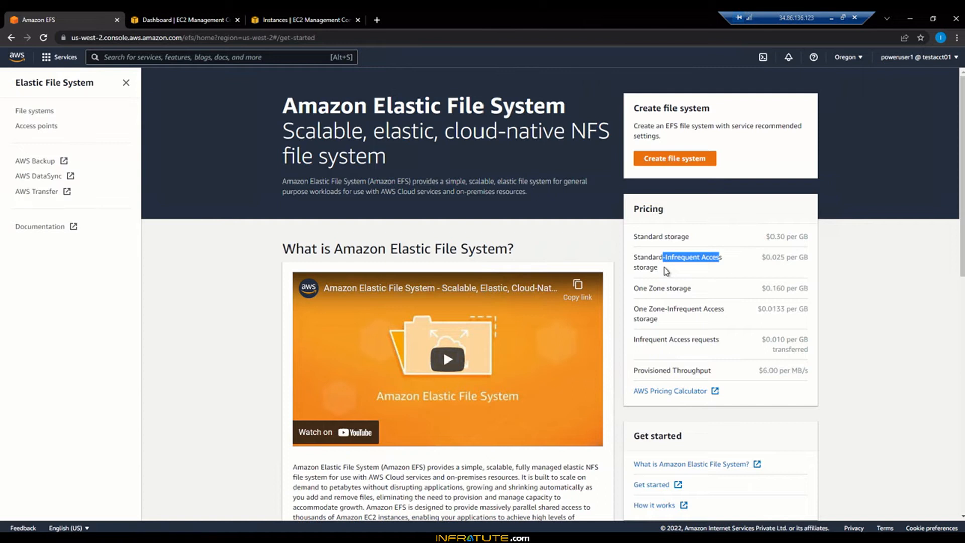
# Step: Start a file system named EFS-Vol1 in the default VPC with Regional availability, and open its customized settings
pyautogui.click(686, 165)
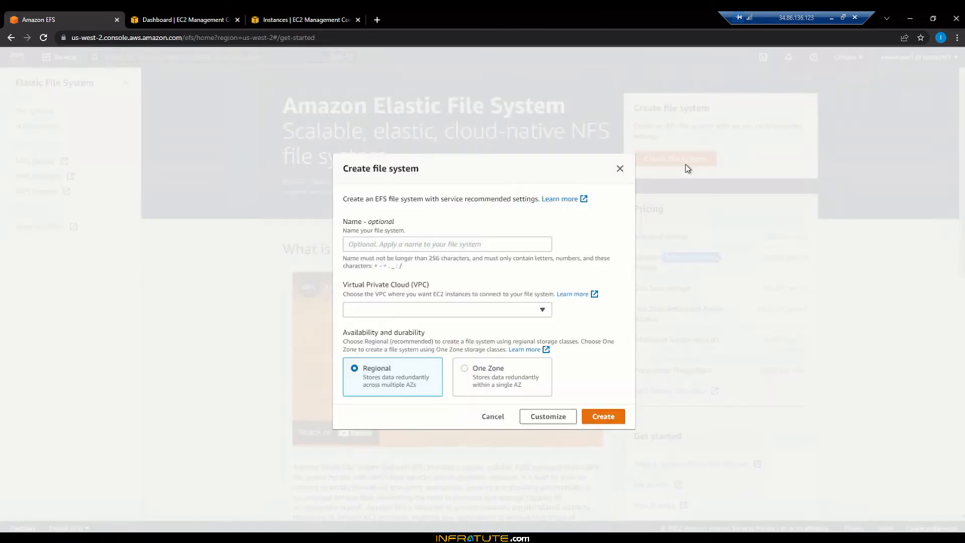
pyautogui.click(484, 246)
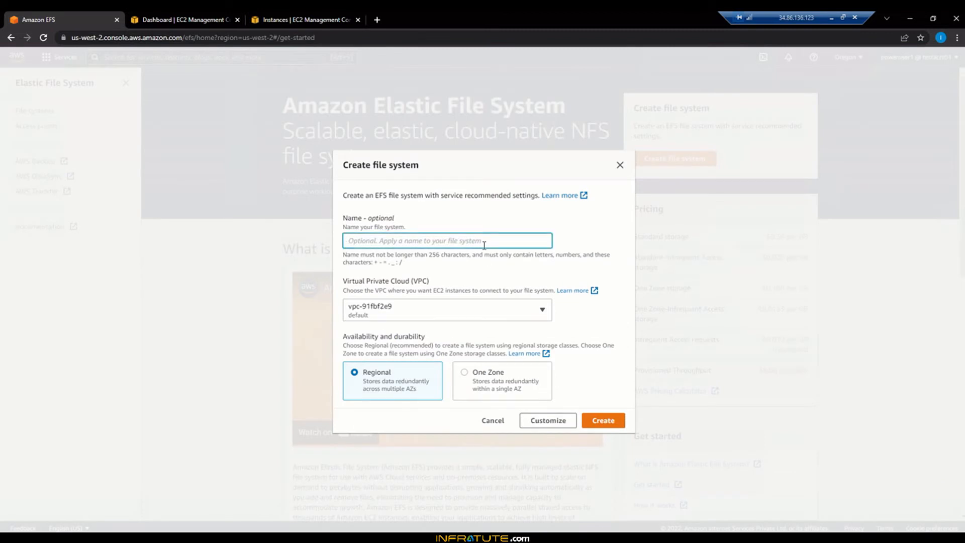
pyautogui.write('EFS-Vol1')
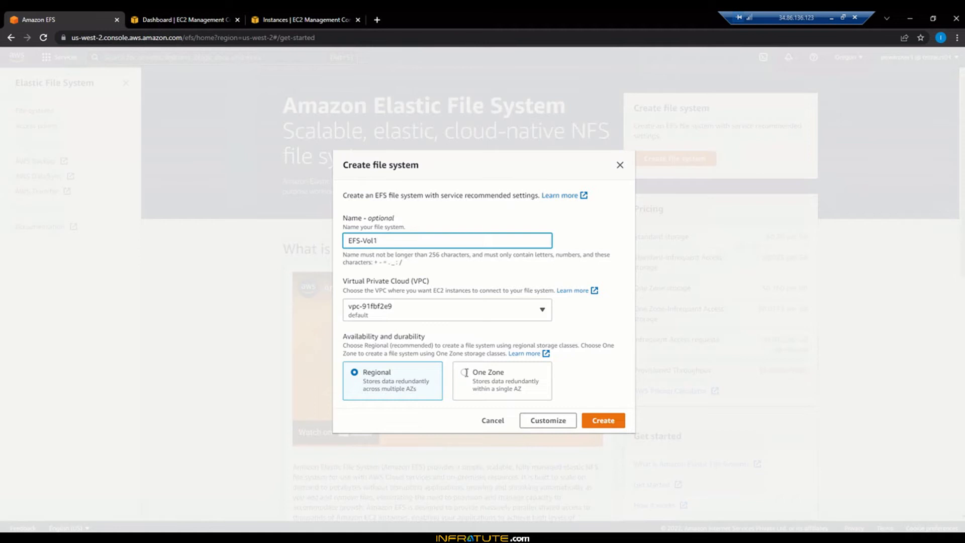
pyautogui.click(465, 373)
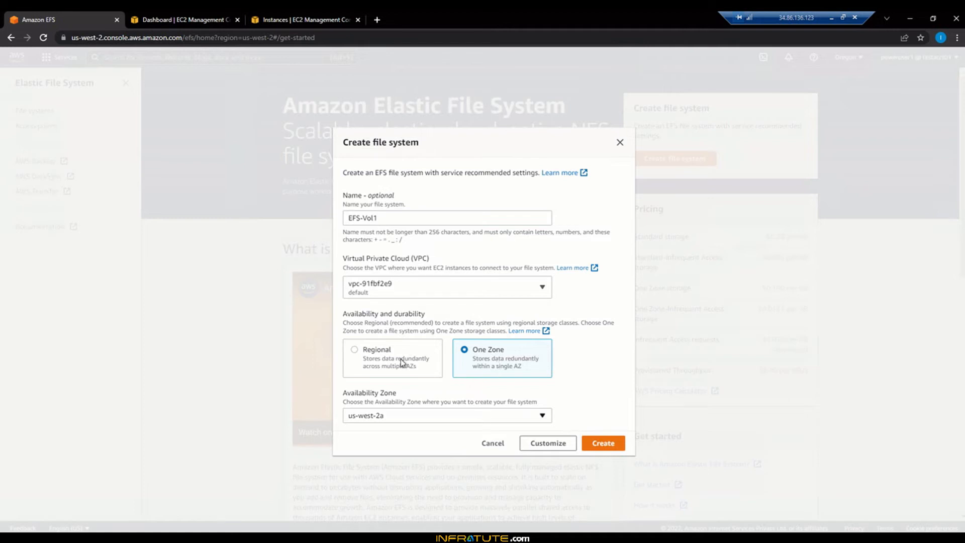
pyautogui.click(354, 350)
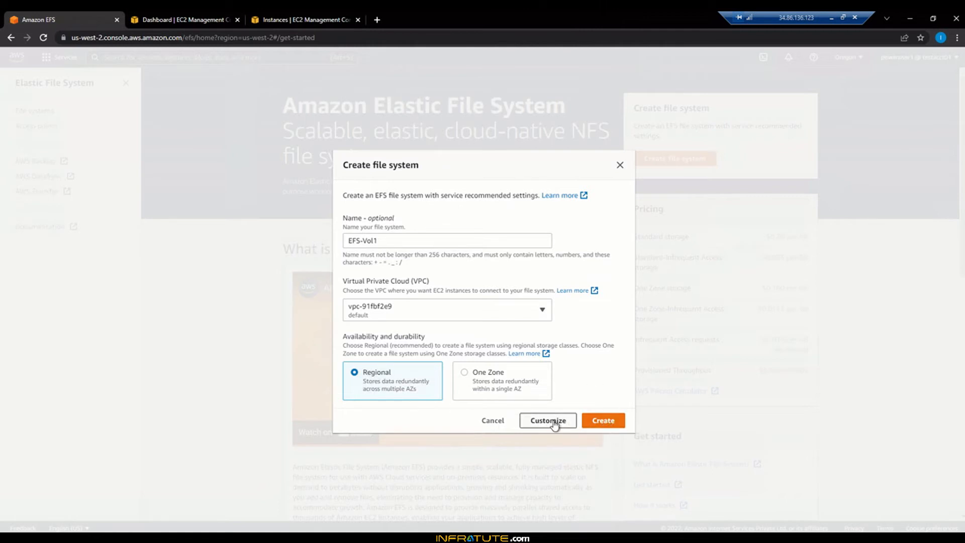
pyautogui.click(554, 423)
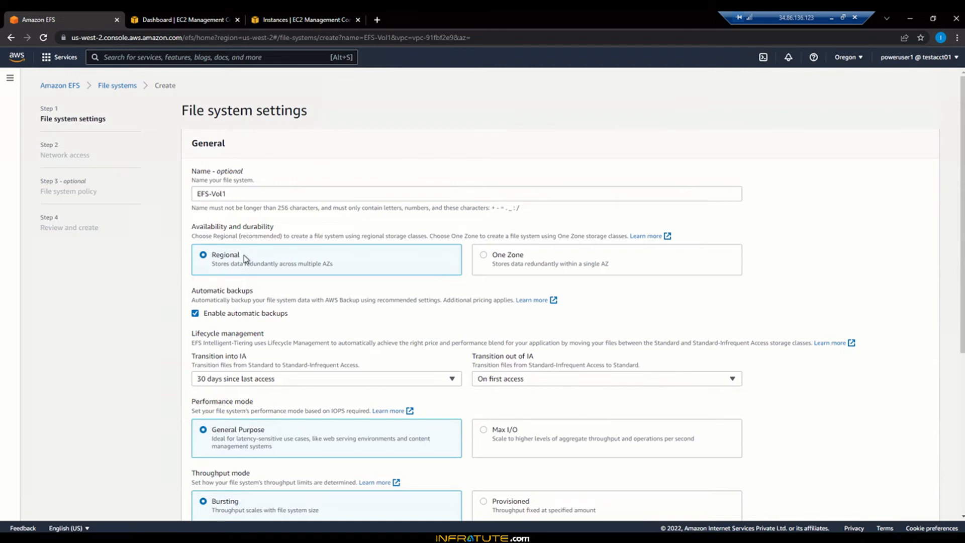
# Step: Disable automatic backups for the EFS-Vol1 file system and read the backup policy recommendation
pyautogui.scroll(-2, 364, 300)
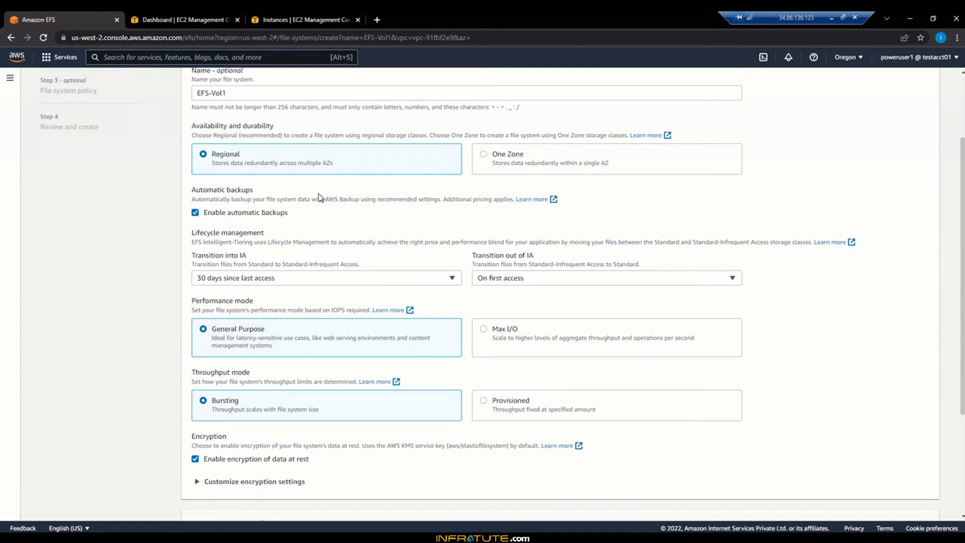
pyautogui.click(195, 213)
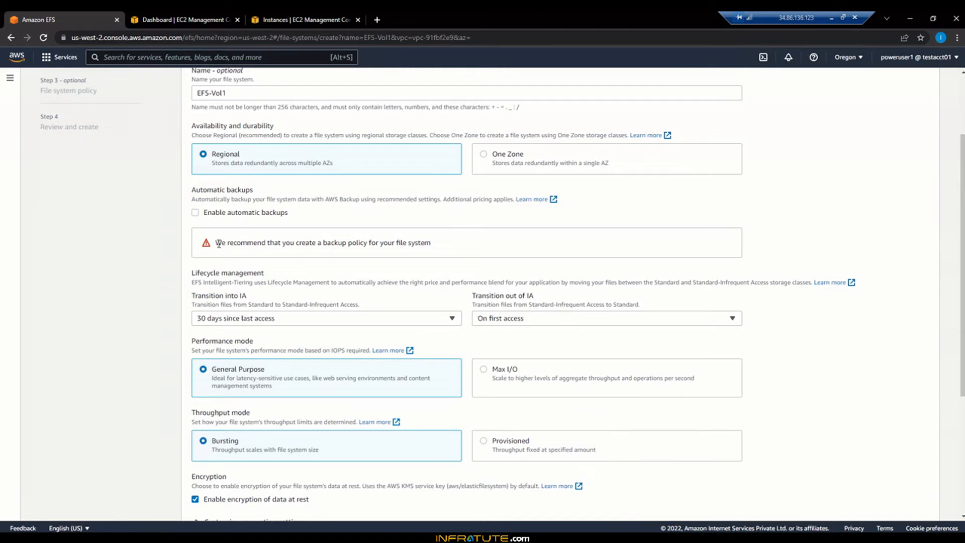
pyautogui.moveTo(216, 243); pyautogui.dragTo(439, 244)
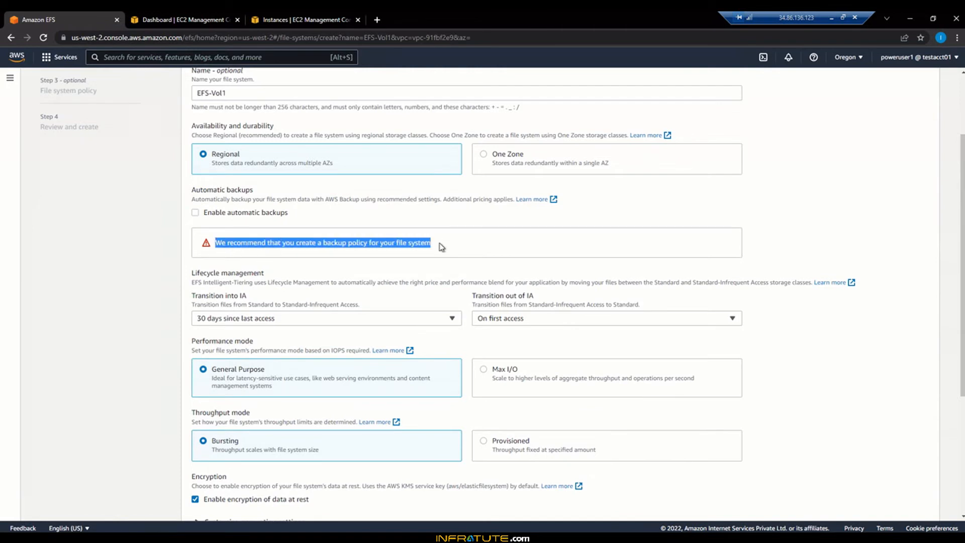
pyautogui.click(441, 247)
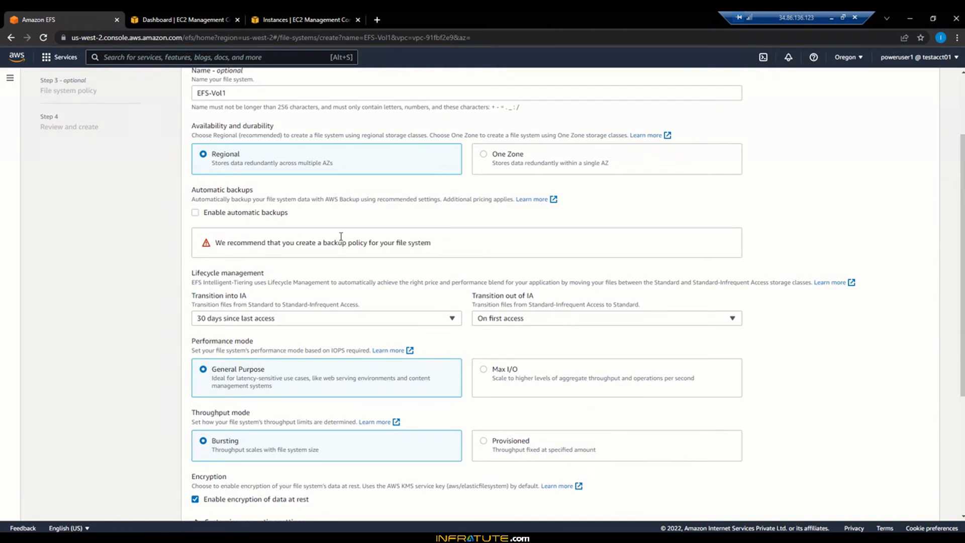
# Step: Set the lifecycle management's Transition into IA to 7 days since last access
pyautogui.scroll(-1, 337, 241)
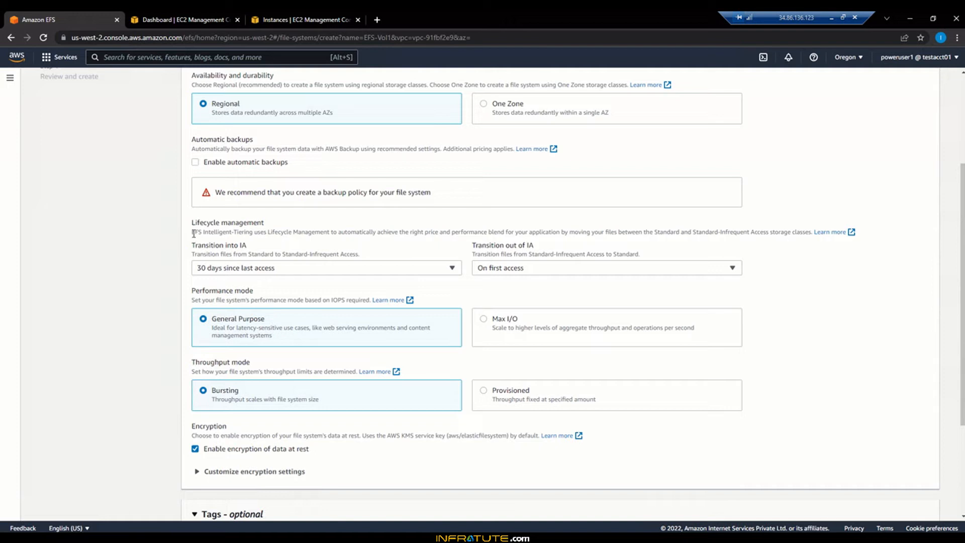
pyautogui.moveTo(192, 233); pyautogui.dragTo(337, 232)
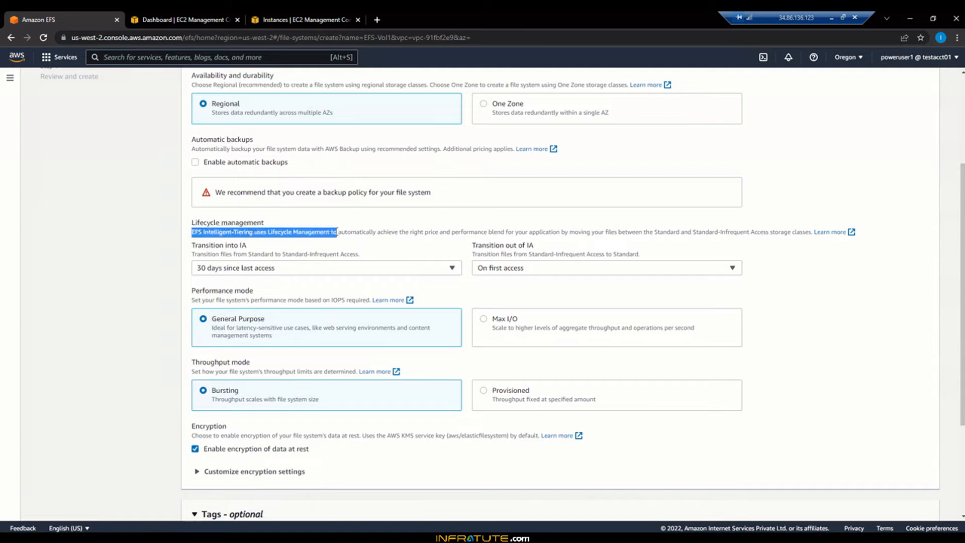
pyautogui.click(336, 231)
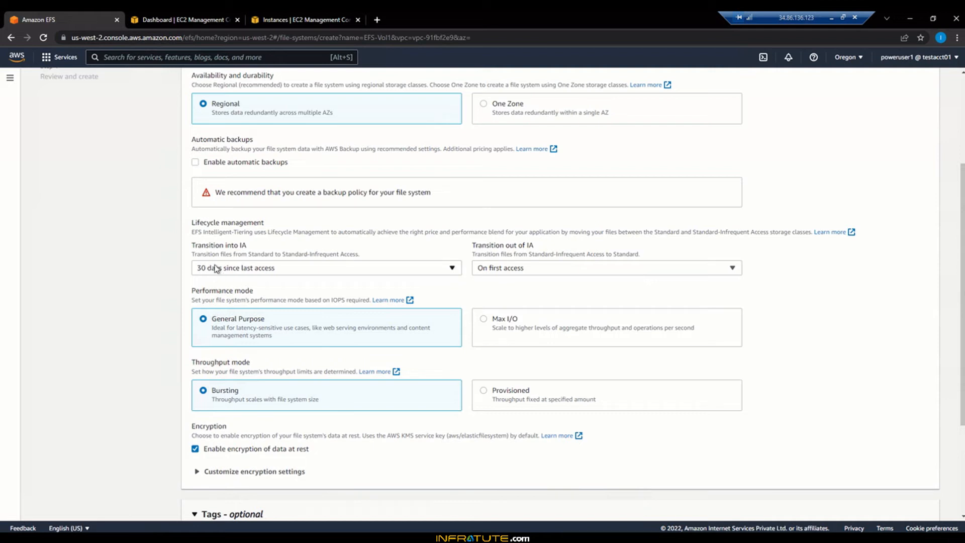
pyautogui.click(237, 274)
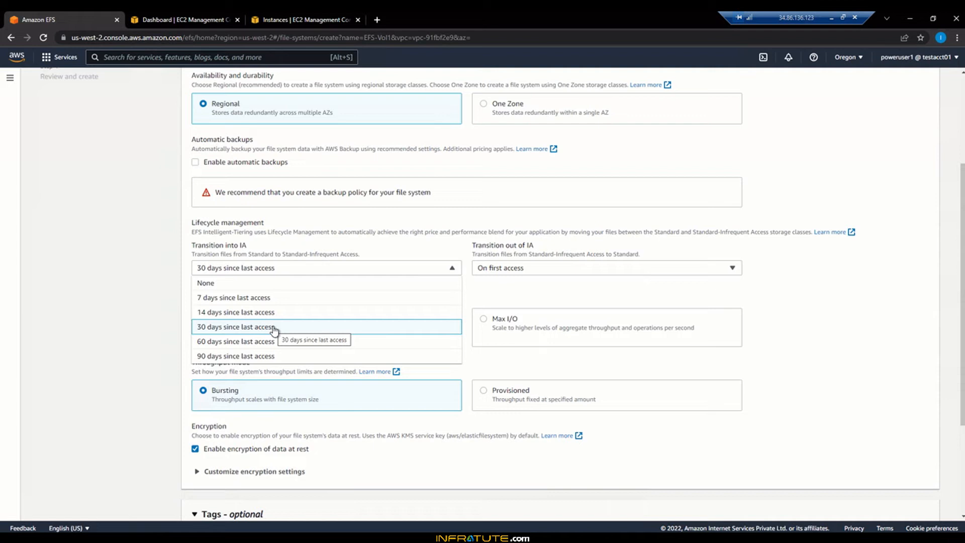
pyautogui.click(251, 301)
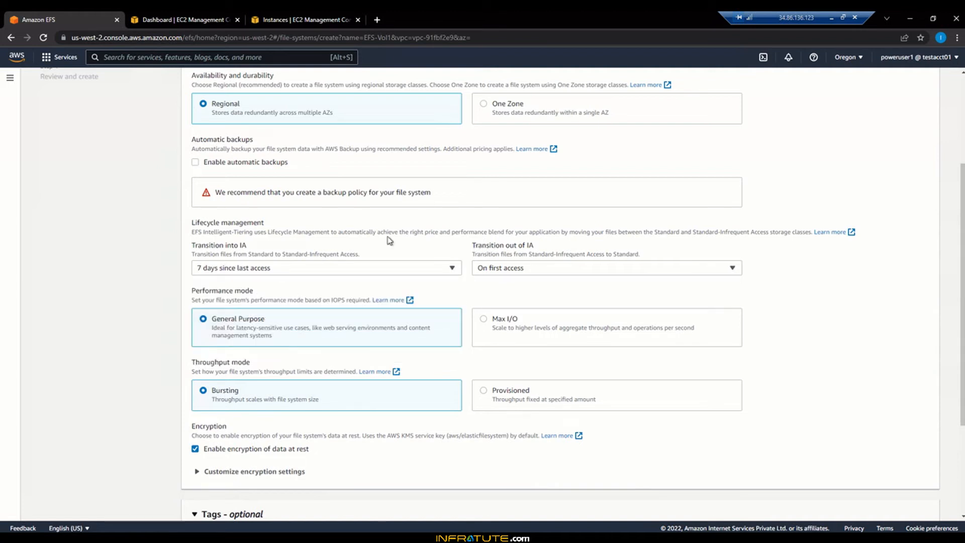
# Step: Compare the two IA transition settings and choose On first access for Transition out of IA
pyautogui.moveTo(192, 246); pyautogui.dragTo(251, 246)
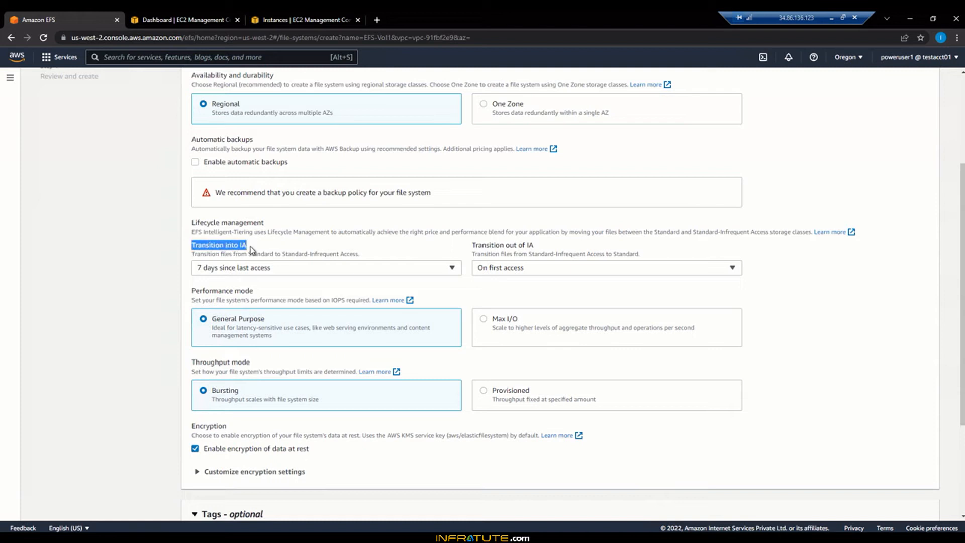
pyautogui.click(251, 246)
pyautogui.moveTo(476, 248); pyautogui.dragTo(533, 246)
pyautogui.click(533, 246)
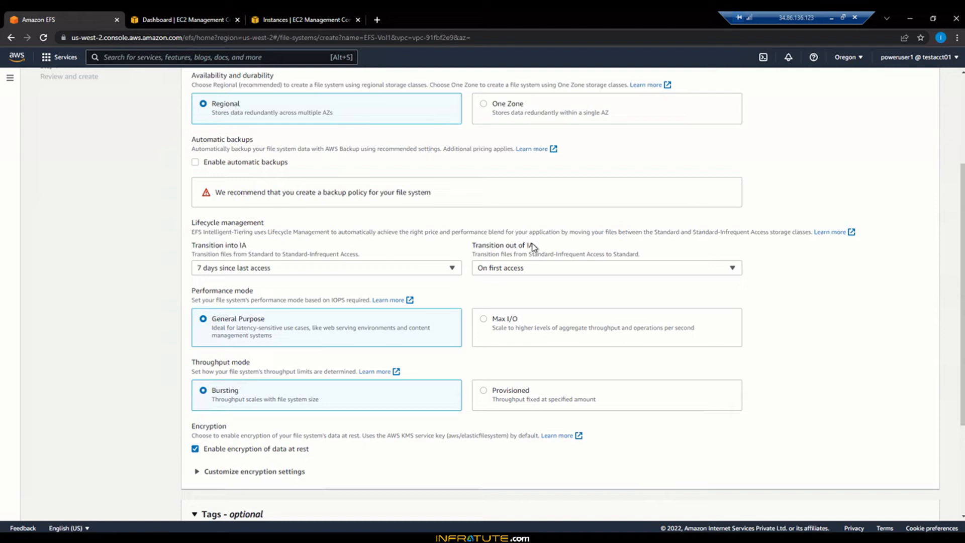
pyautogui.click(527, 273)
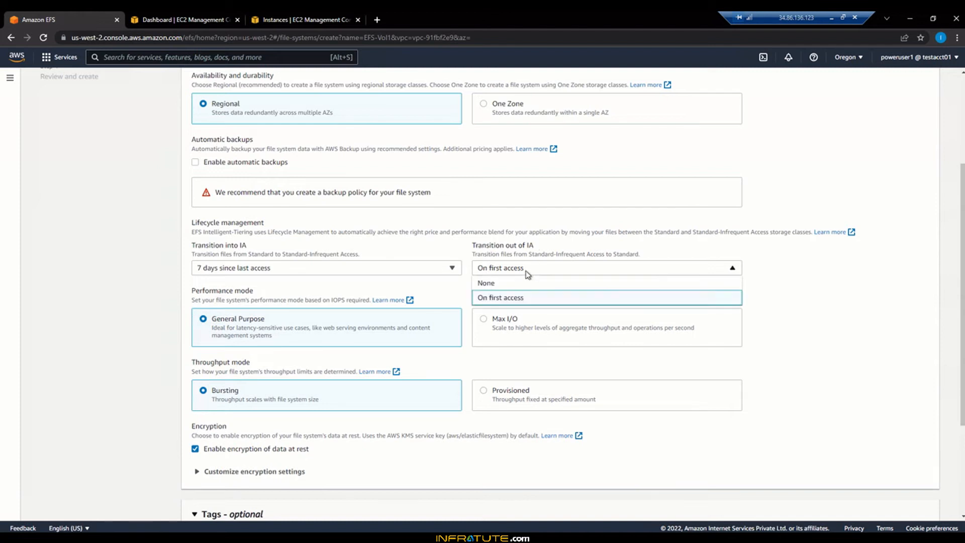
pyautogui.click(547, 301)
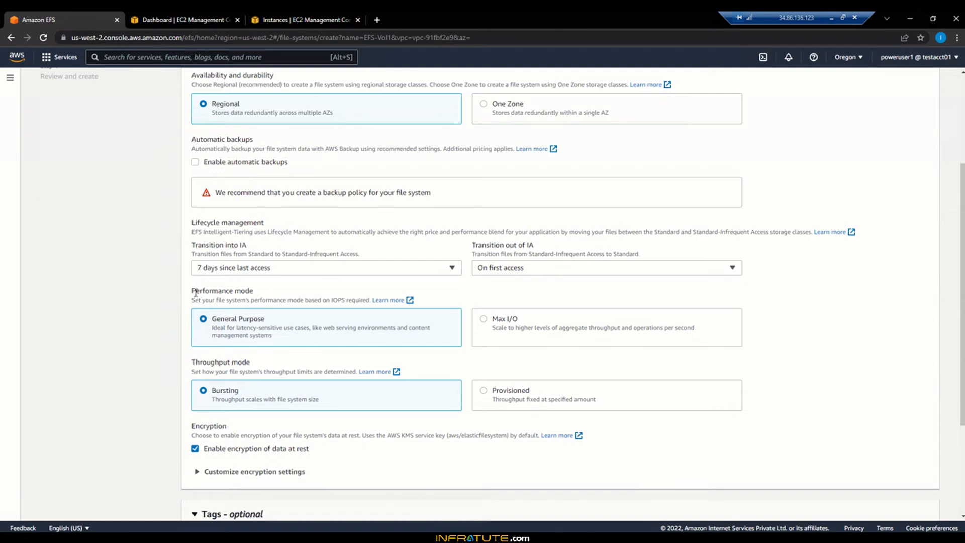
# Step: Try the Max I/O performance mode and return the setting to General Purpose
pyautogui.moveTo(192, 295); pyautogui.dragTo(261, 296)
pyautogui.click(262, 296)
pyautogui.click(485, 320)
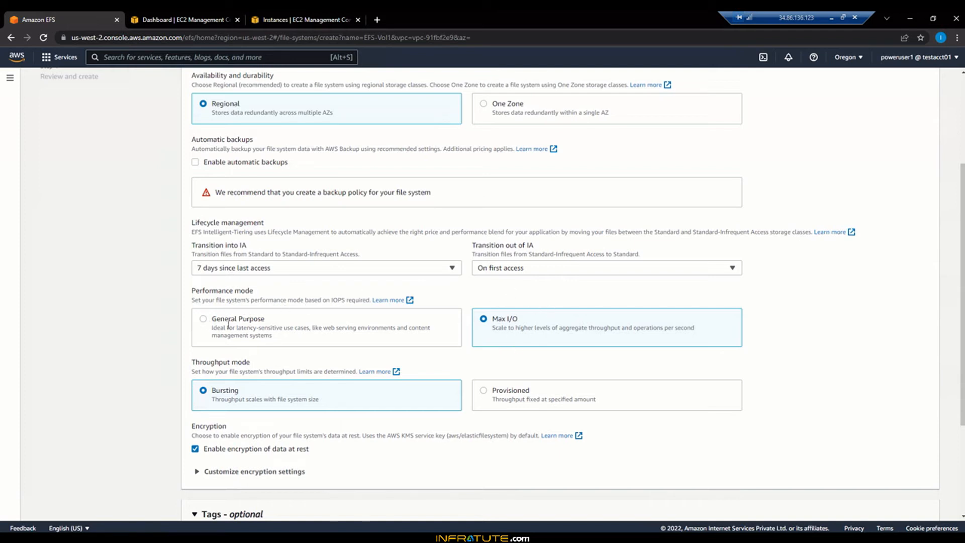
pyautogui.click(203, 319)
# Step: Try the Provisioned throughput mode at 125 MiB/s and check its estimated monthly bill
pyautogui.scroll(-3, 204, 320)
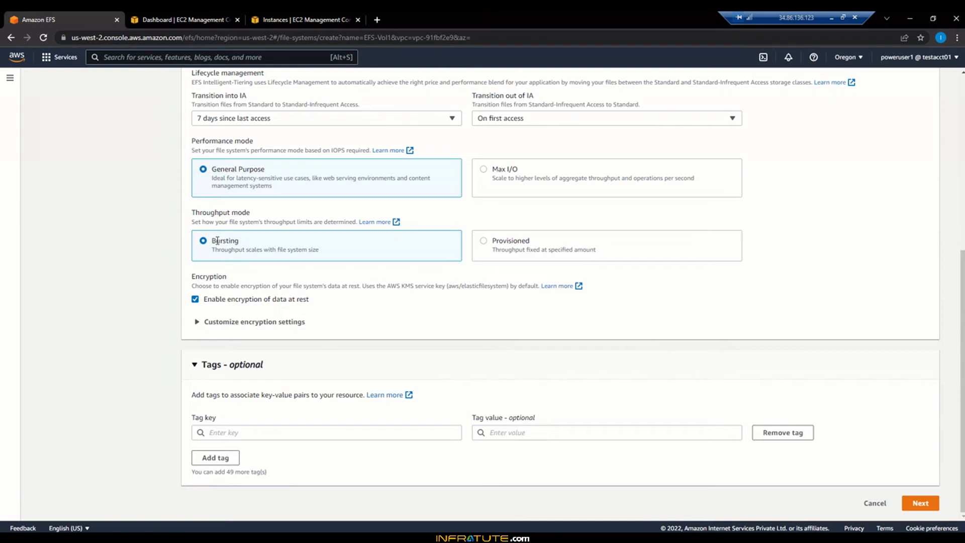
pyautogui.click(484, 242)
pyautogui.click(356, 296)
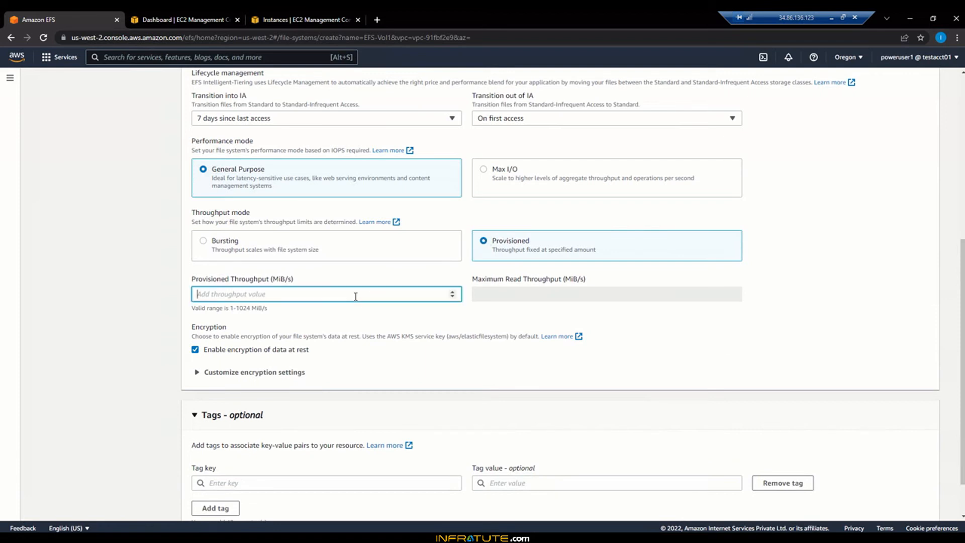
pyautogui.write('125')
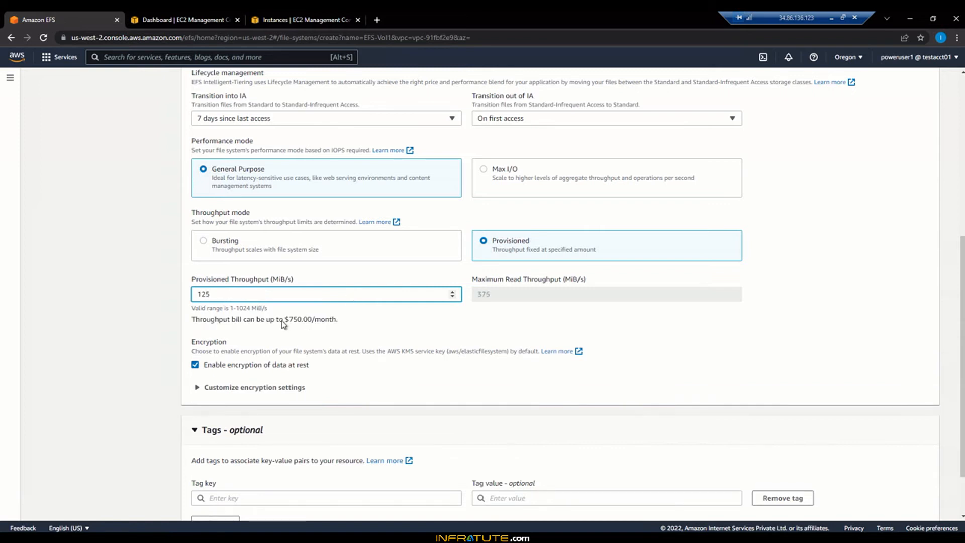
pyautogui.moveTo(283, 318); pyautogui.dragTo(355, 318)
pyautogui.click(337, 318)
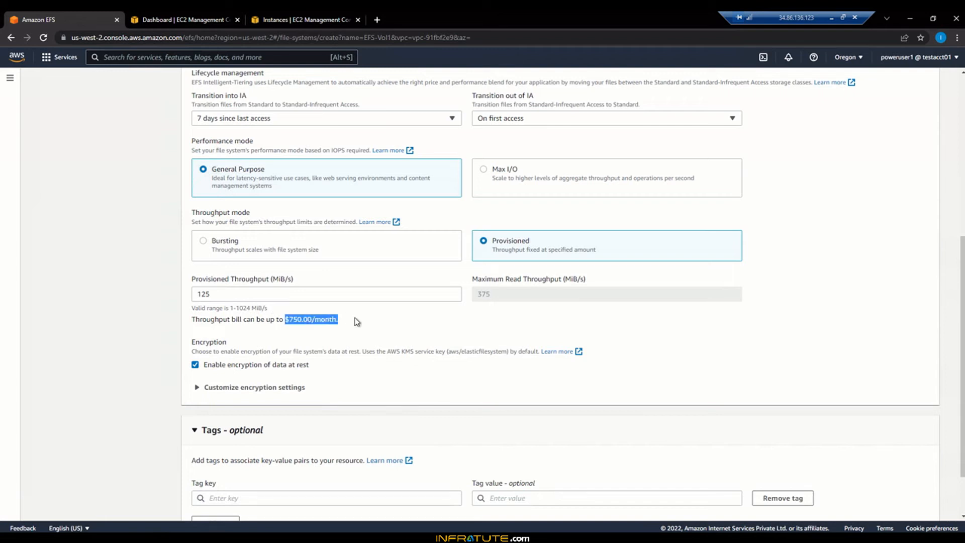
pyautogui.click(355, 318)
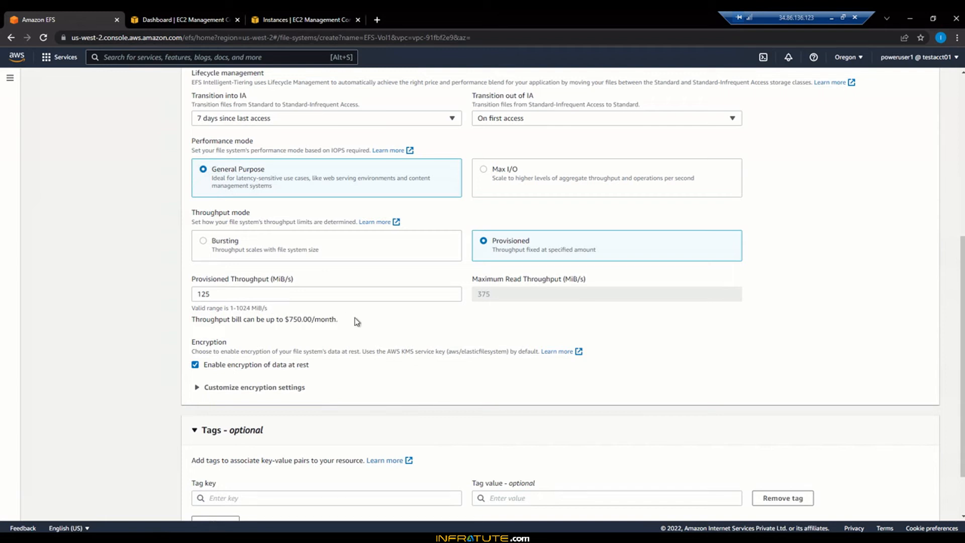
# Step: Replace the provisioned throughput value with 0
pyautogui.click(303, 294)
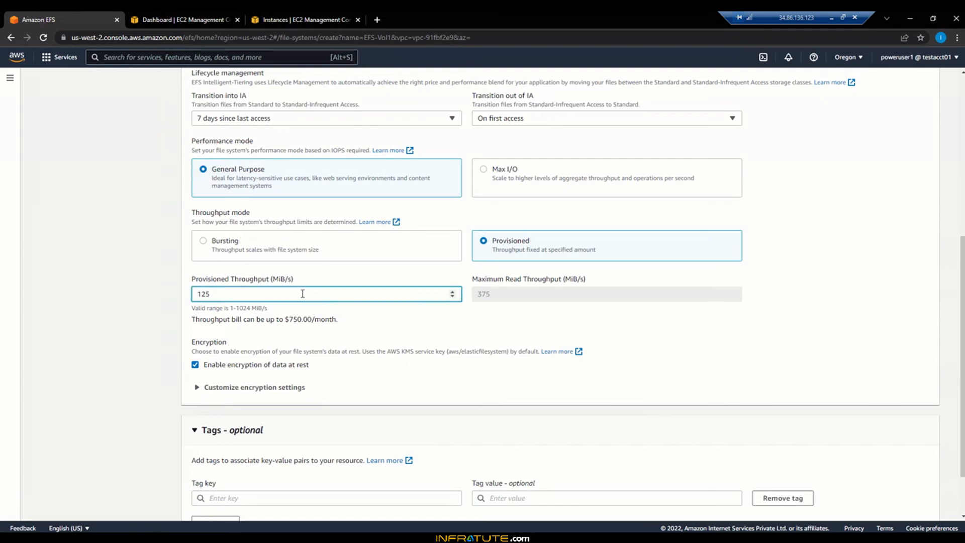
pyautogui.press('BackSpace')
pyautogui.press('BackSpace')
pyautogui.press('BackSpace')
pyautogui.write('0')
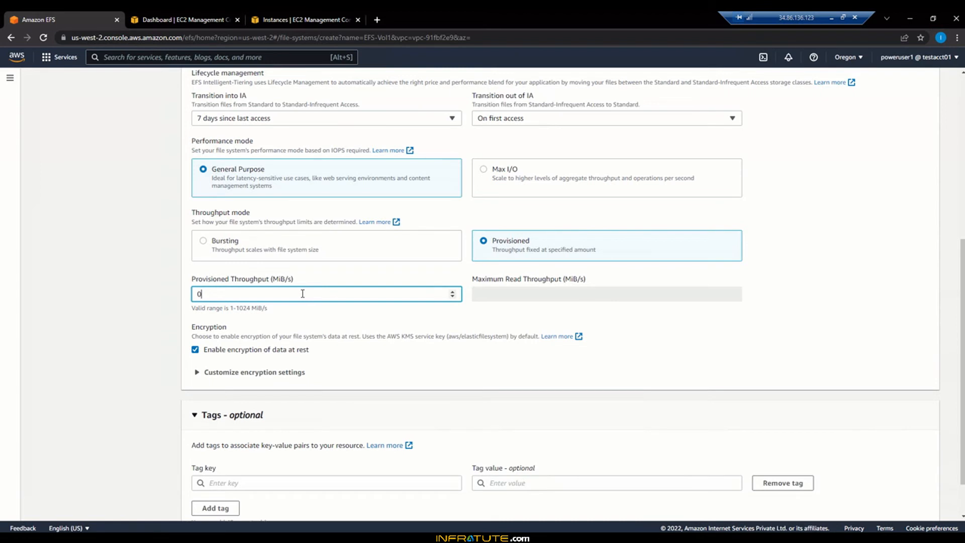
# Step: Set the throughput mode to Bursting and disable encryption of data at rest
pyautogui.click(203, 241)
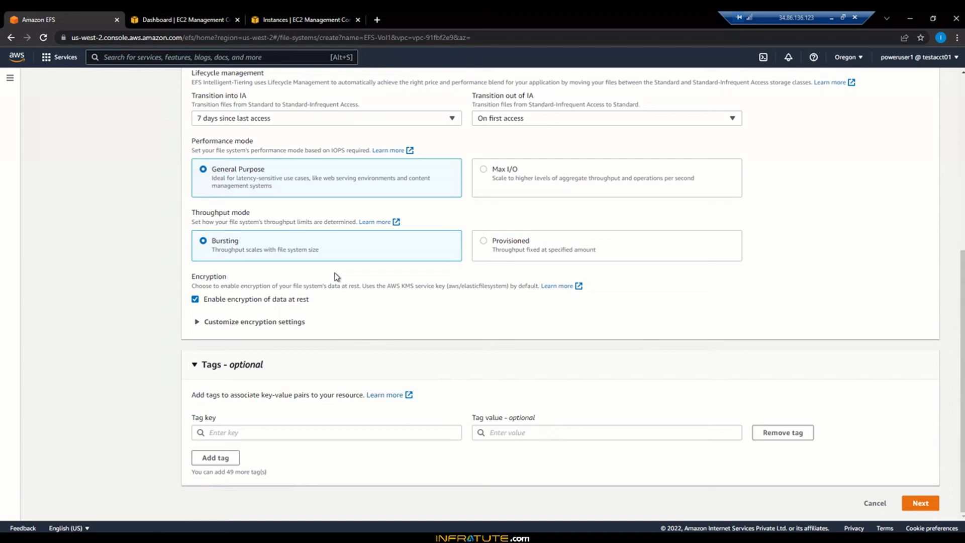
pyautogui.click(195, 300)
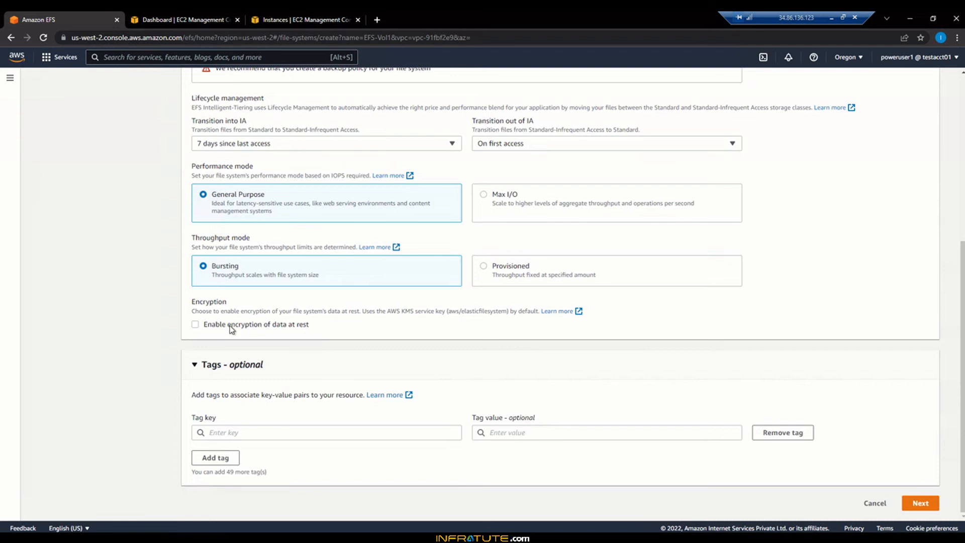
# Step: Keep encryption of data at rest disabled and tag the file system with key EFS and value Vol1, continuing to network access
pyautogui.click(195, 324)
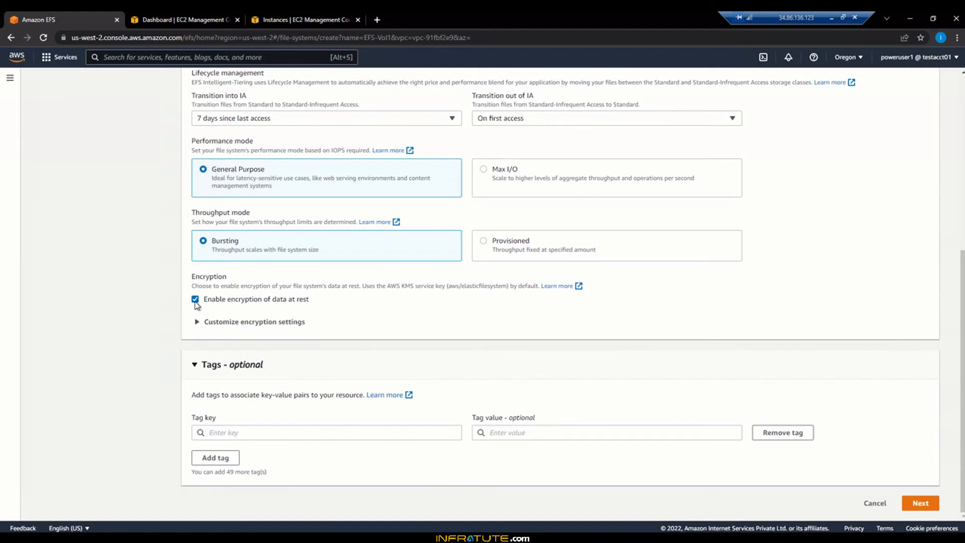
pyautogui.click(196, 300)
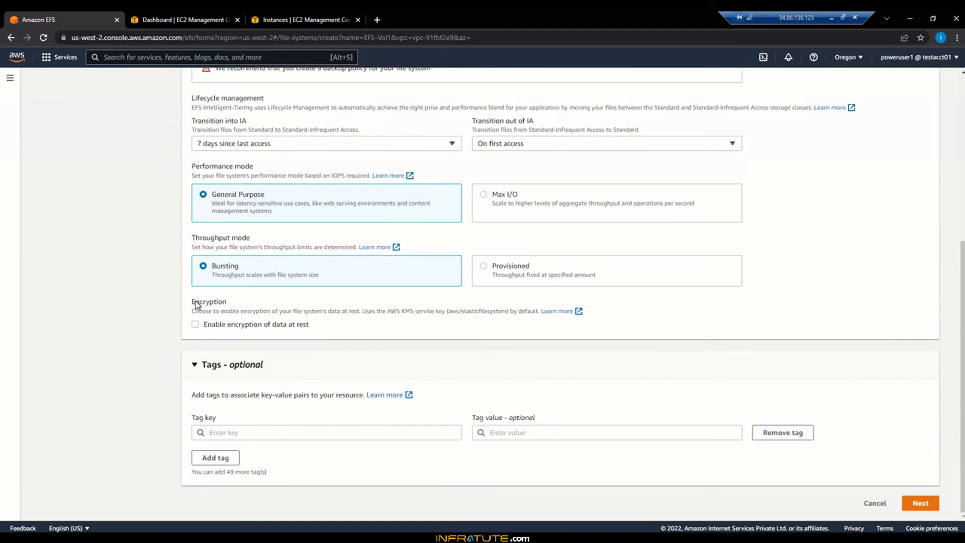
pyautogui.click(368, 433)
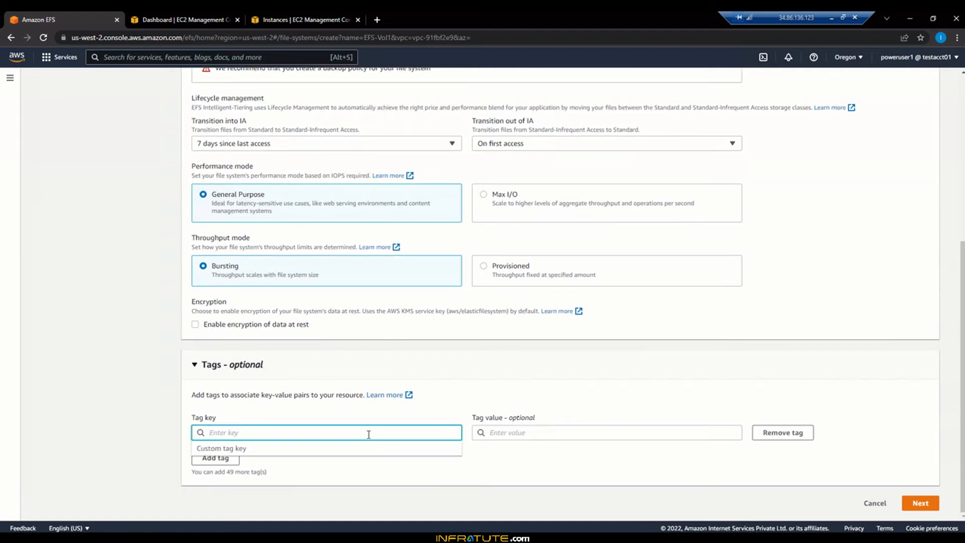
pyautogui.write('EFS')
pyautogui.press('Tab')
pyautogui.write('Vol1')
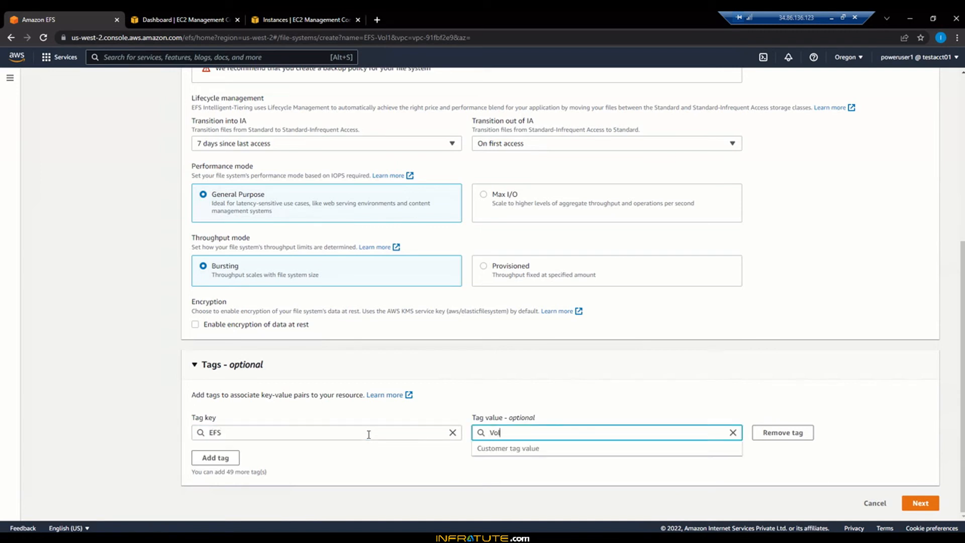
pyautogui.click(378, 469)
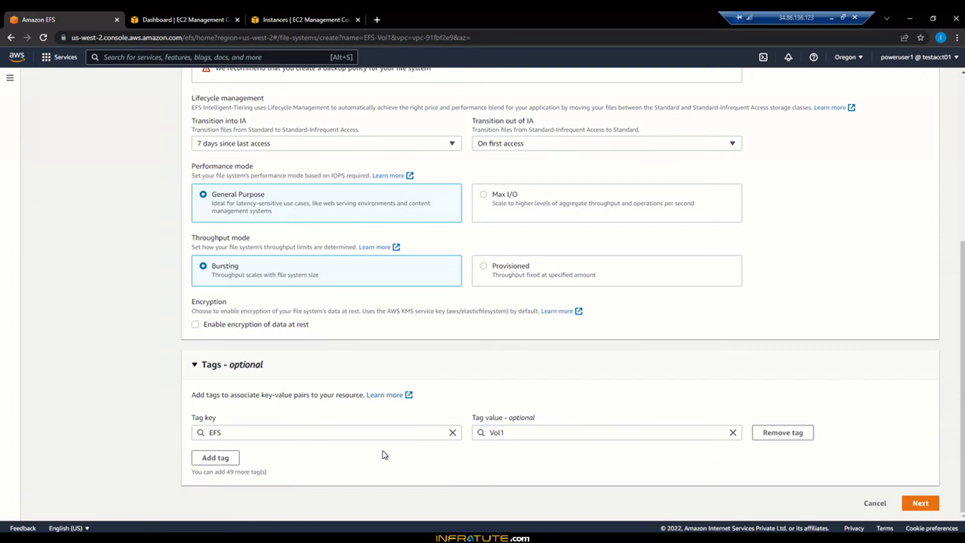
pyautogui.click(915, 504)
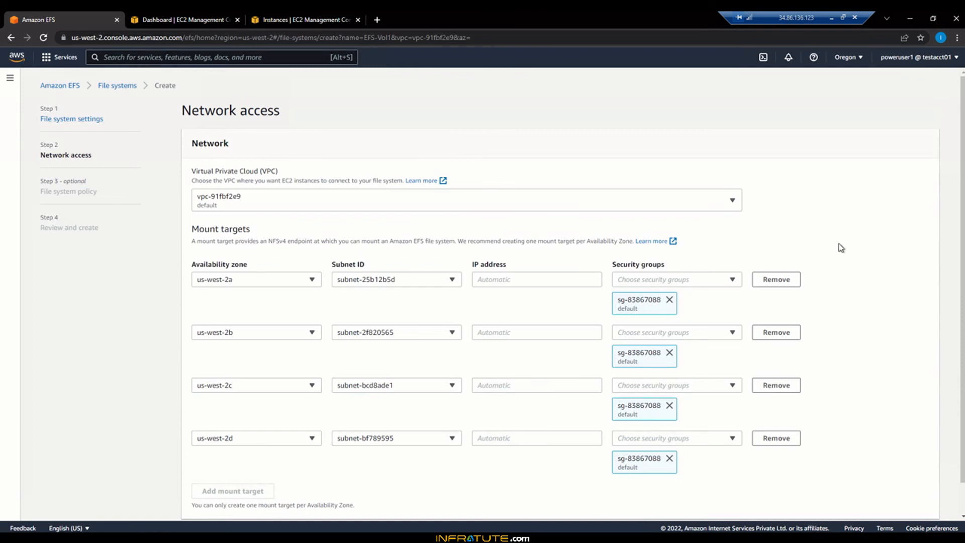
# Step: Remove the default security group from the mount targets in us-west-2a, us-west-2b, us-west-2c and us-west-2d
pyautogui.scroll(-1, 840, 247)
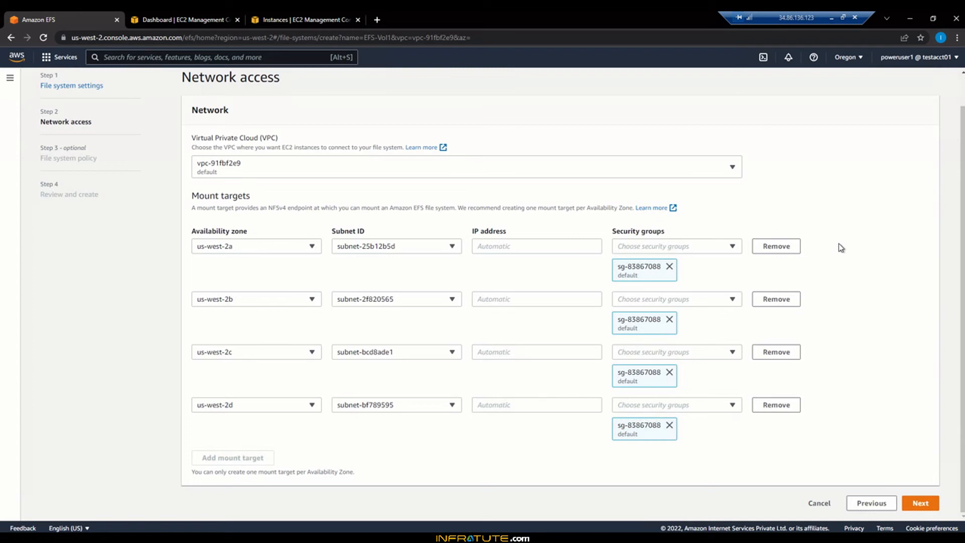
pyautogui.click(668, 269)
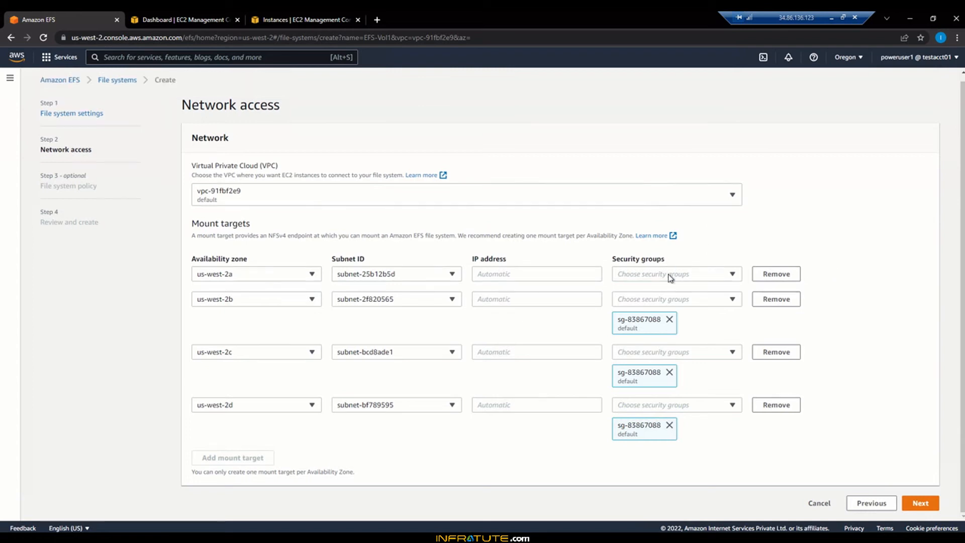
pyautogui.click(669, 319)
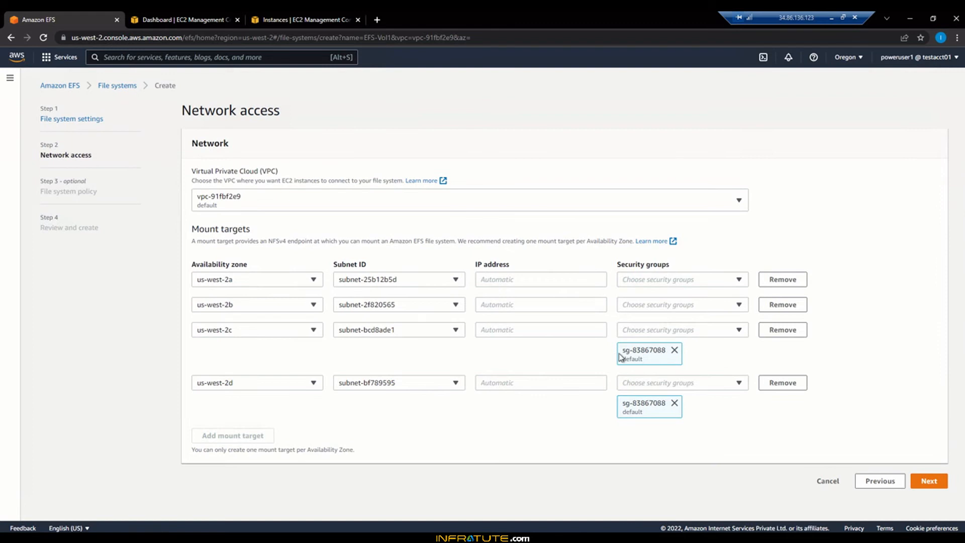
pyautogui.click(673, 349)
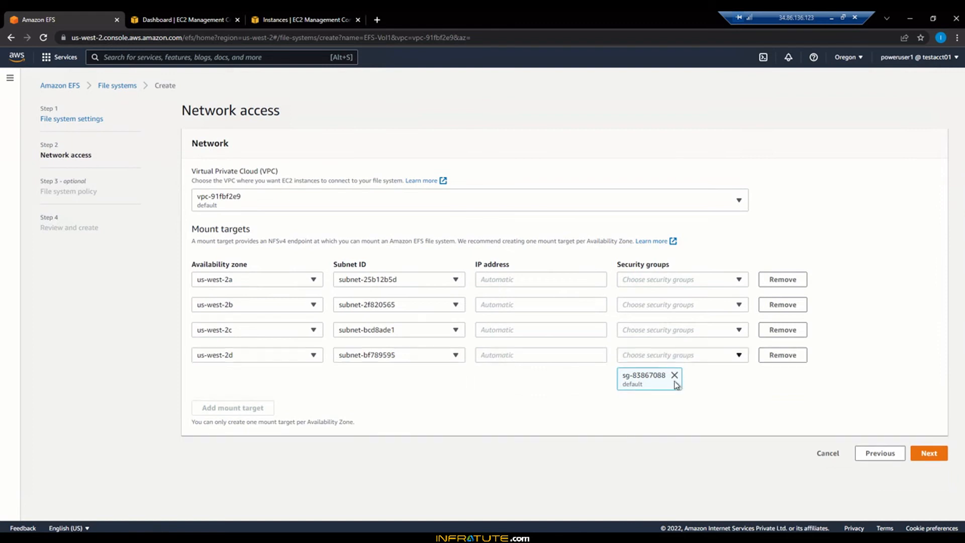
pyautogui.click(674, 375)
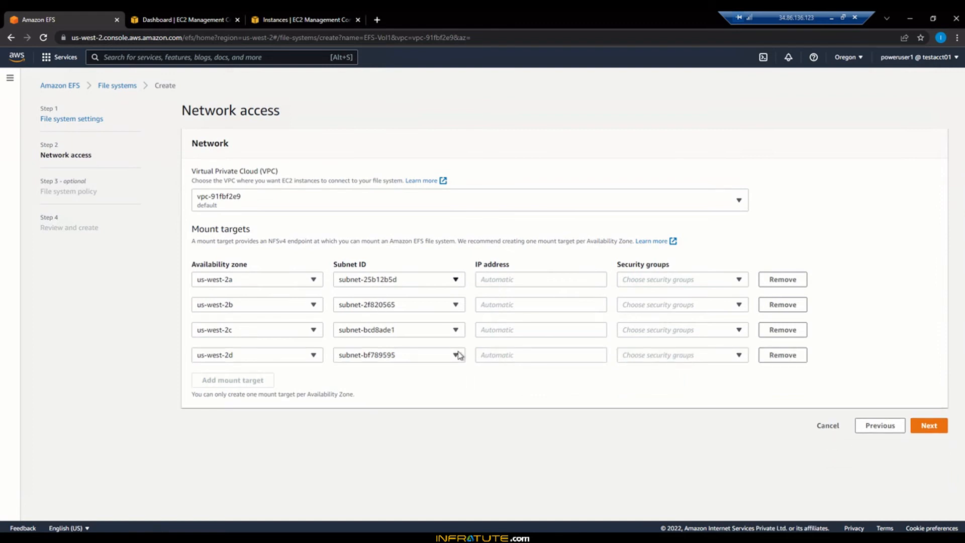
# Step: Assign NFS-Outgoing-Security-Group to the mount targets in all four Availability Zones
pyautogui.click(652, 285)
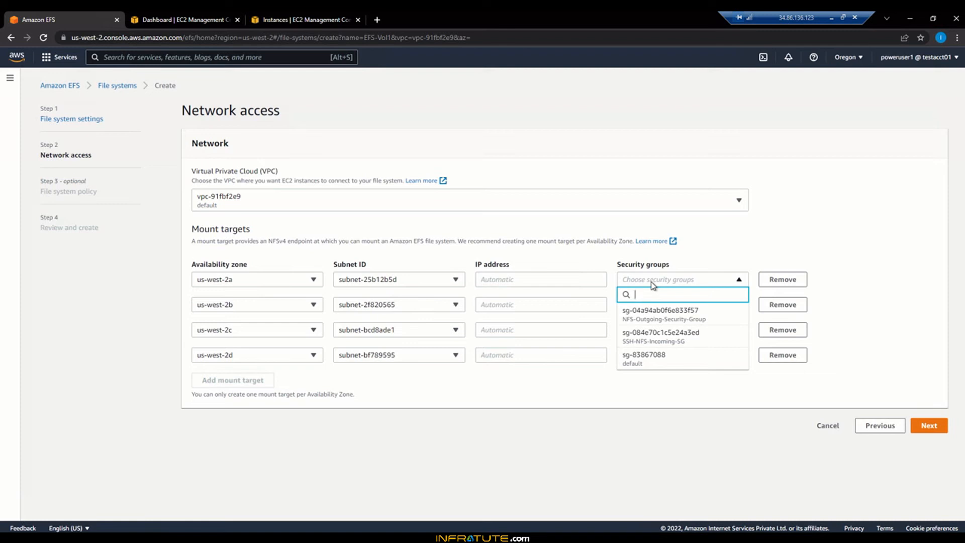
pyautogui.click(651, 322)
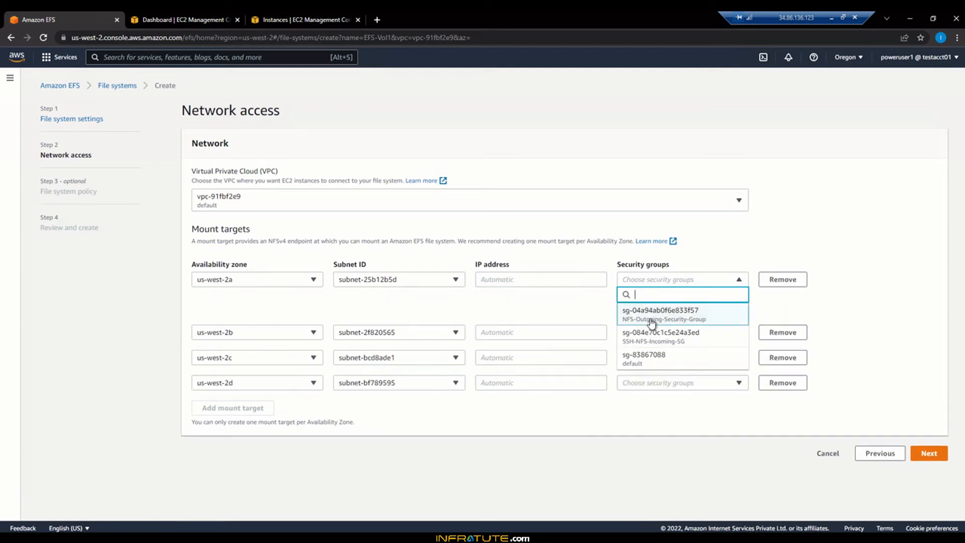
pyautogui.click(826, 317)
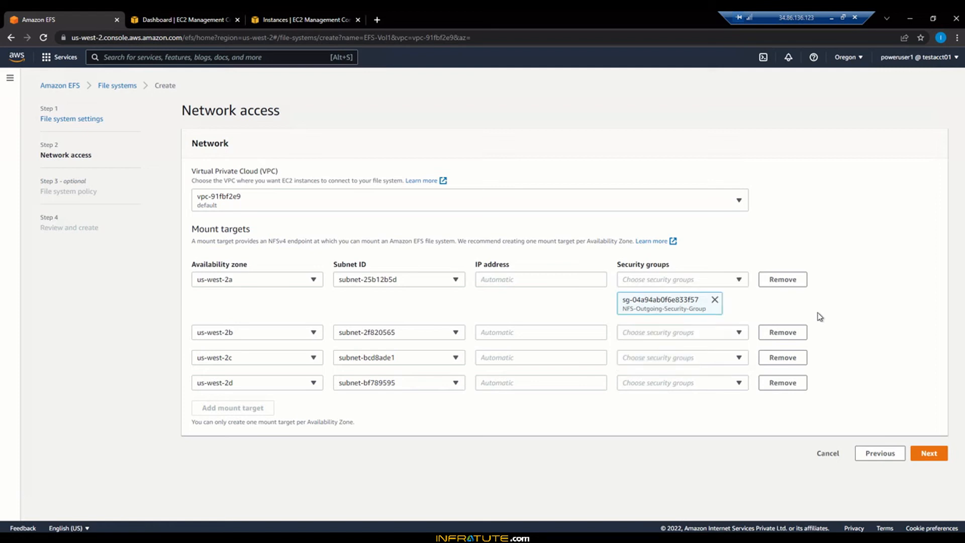
pyautogui.click(647, 331)
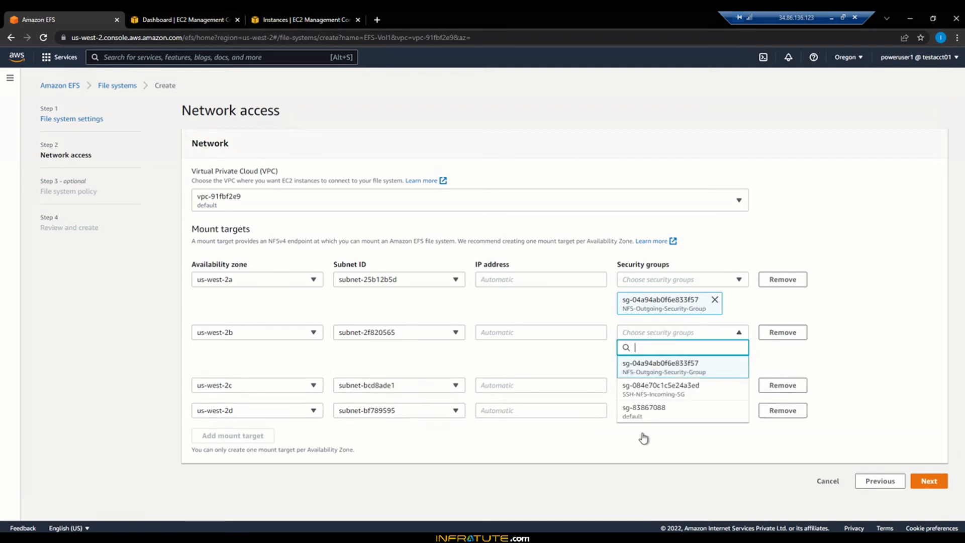
pyautogui.click(649, 367)
pyautogui.click(652, 388)
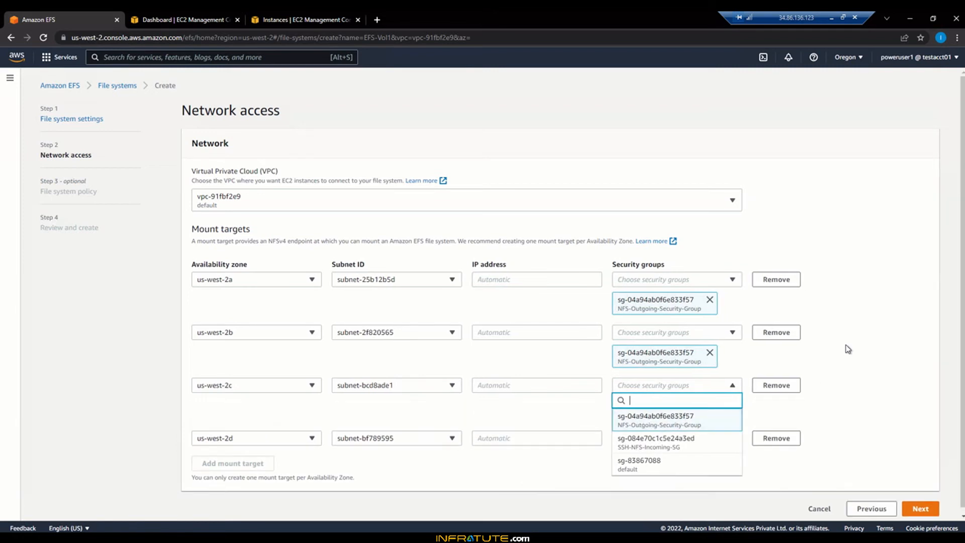
pyautogui.press('Return')
pyautogui.click(669, 442)
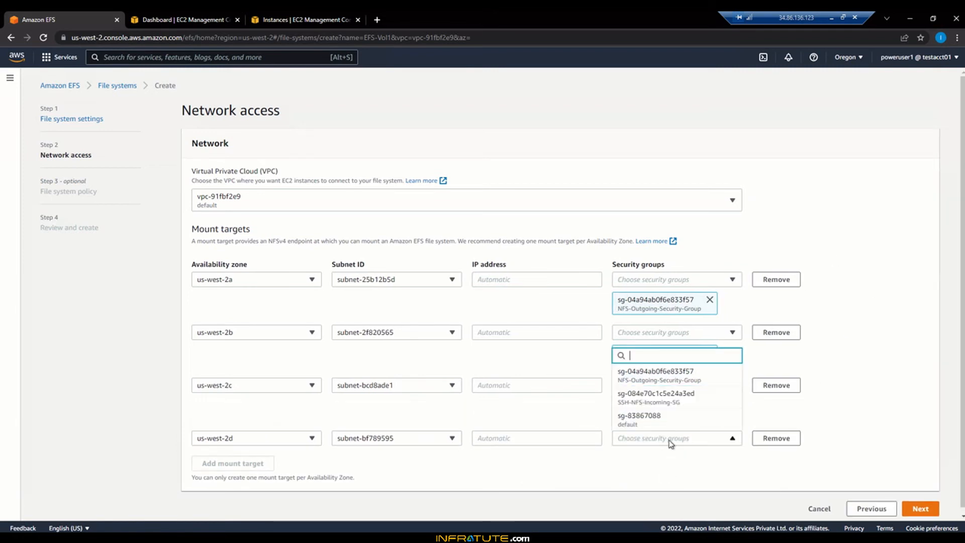
pyautogui.click(665, 381)
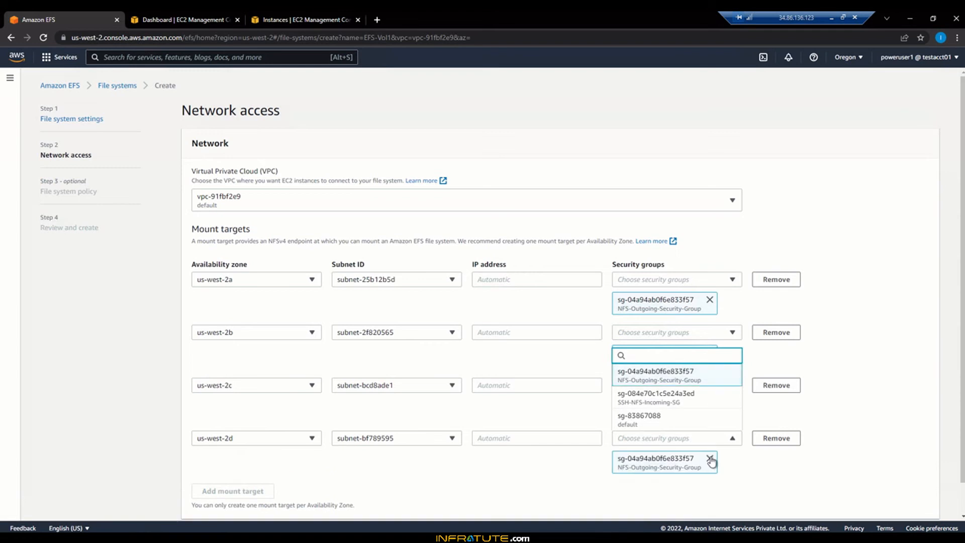
pyautogui.click(912, 466)
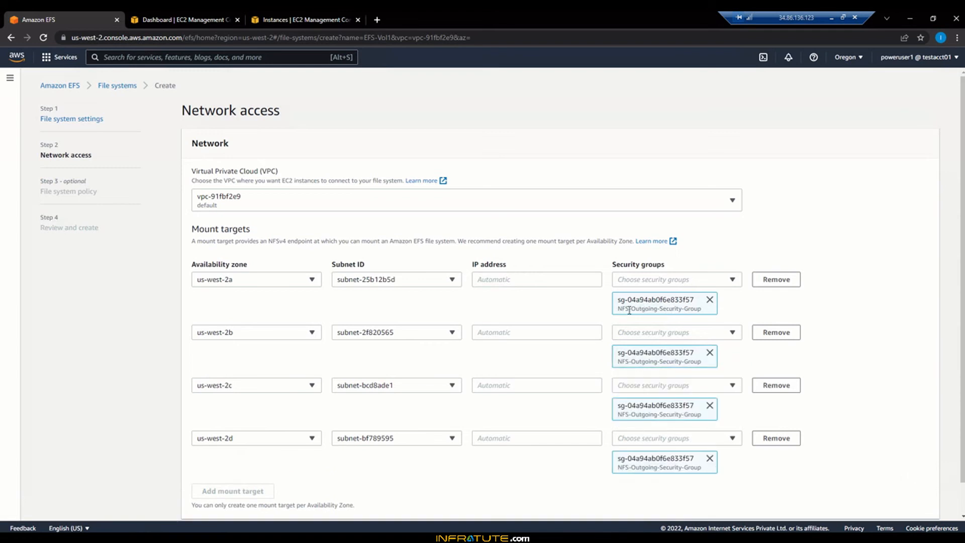
# Step: Open the EC2 security groups list in a new browser tab
pyautogui.click(154, 16)
pyautogui.scroll(-3, 90, 306)
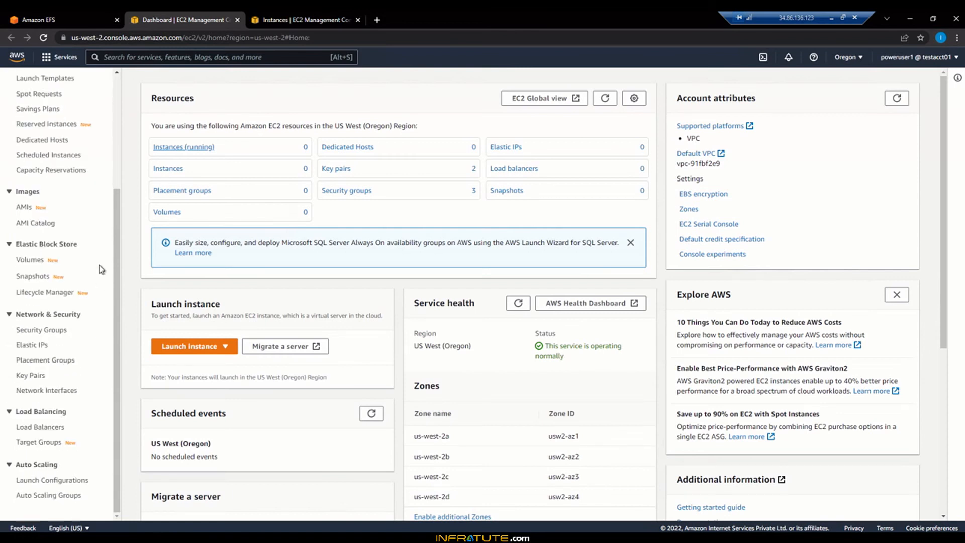
pyautogui.rightClick(29, 346)
pyautogui.click(63, 336)
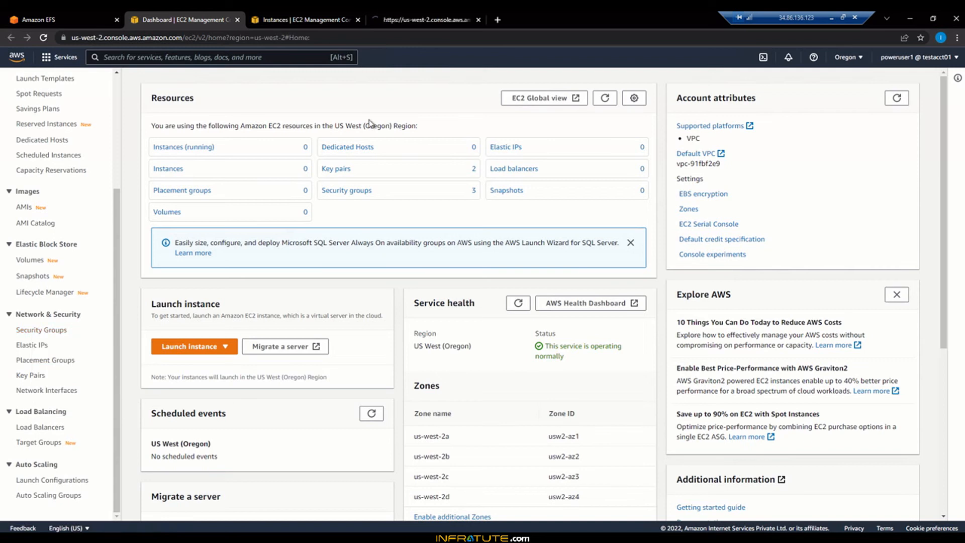
pyautogui.click(389, 19)
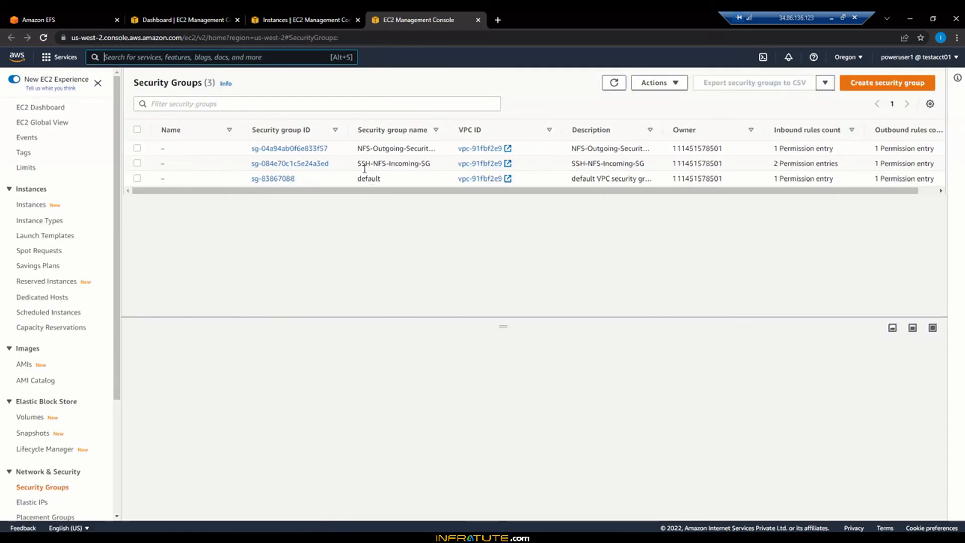
# Step: Examine the inbound rules of SSH-NFS-Incoming-SG, opening them for editing to see the full NFS source
pyautogui.click(376, 165)
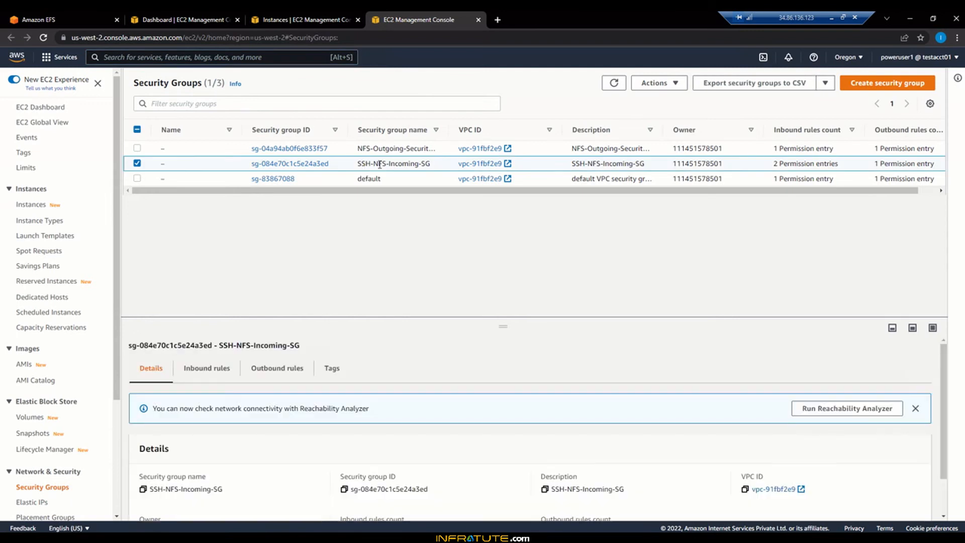
pyautogui.moveTo(502, 325); pyautogui.dragTo(502, 241)
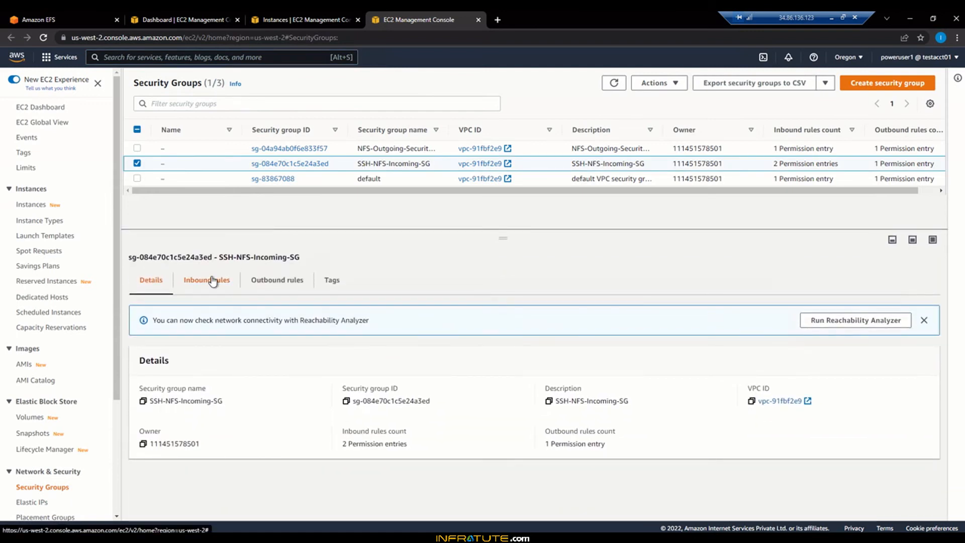
pyautogui.click(213, 281)
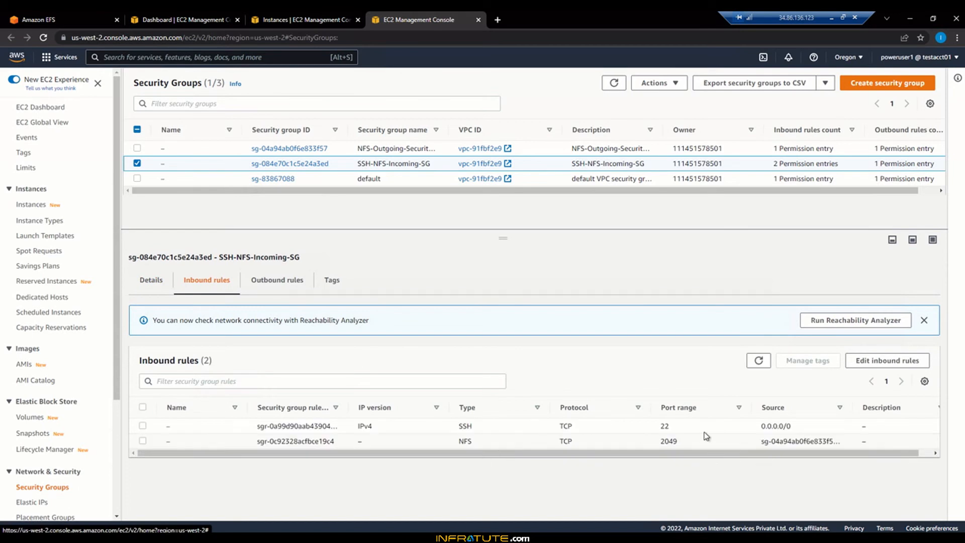
pyautogui.click(857, 361)
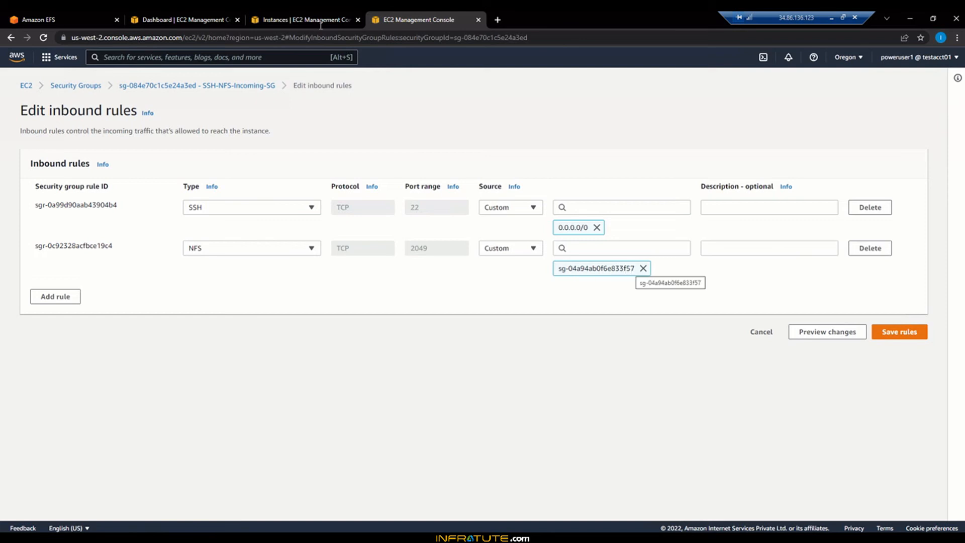
# Step: Compare the security group on the EFS mount targets with the NFS rule's source, checking the EC2 instances list as well
pyautogui.click(267, 19)
pyautogui.click(89, 11)
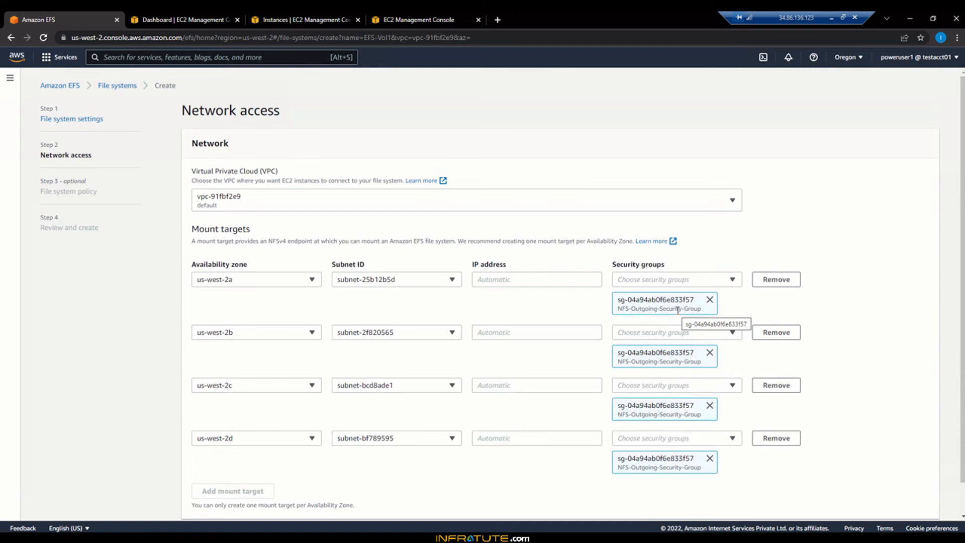
pyautogui.click(293, 12)
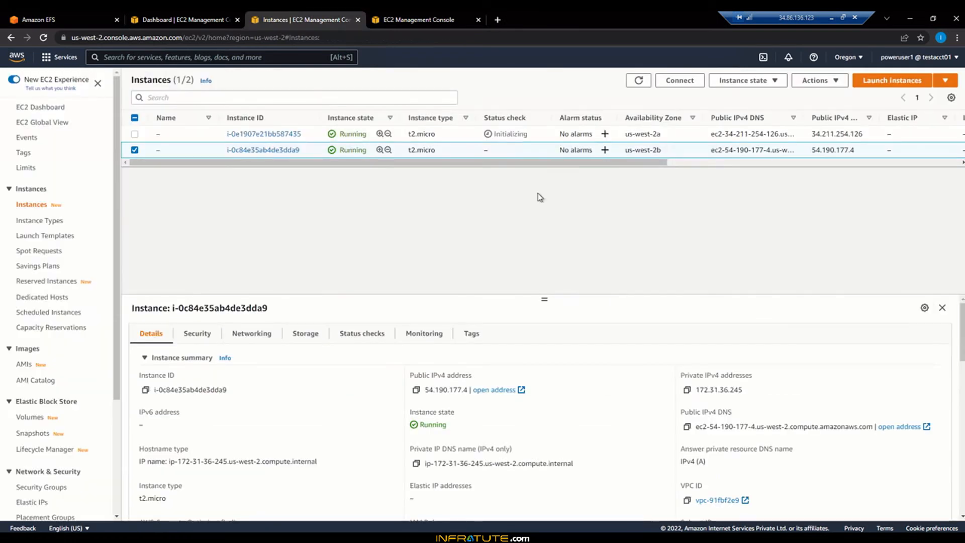
pyautogui.click(419, 20)
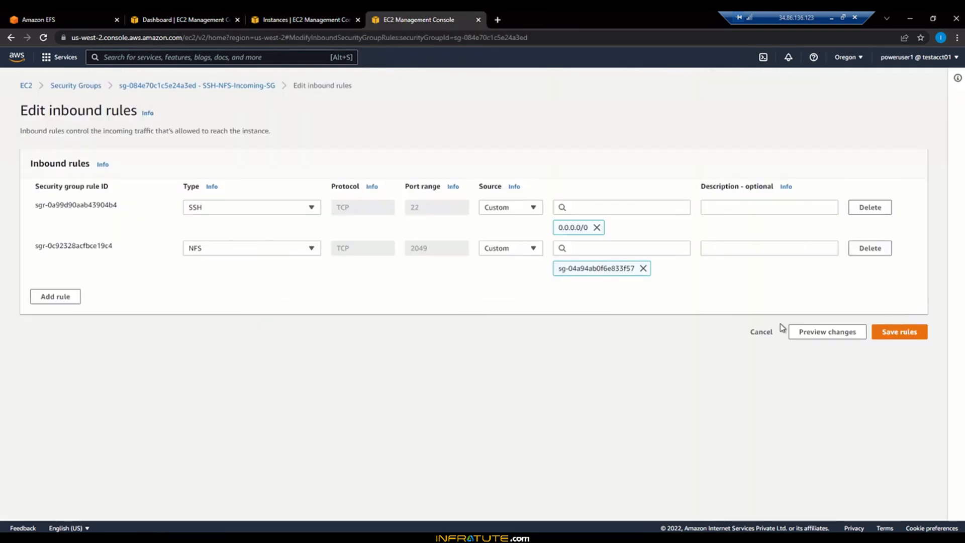
# Step: Leave the rules of SSH-NFS-Incoming-SG unedited and examine the source of the inbound NFS rule in NFS-Outgoing-Security-Group
pyautogui.click(770, 335)
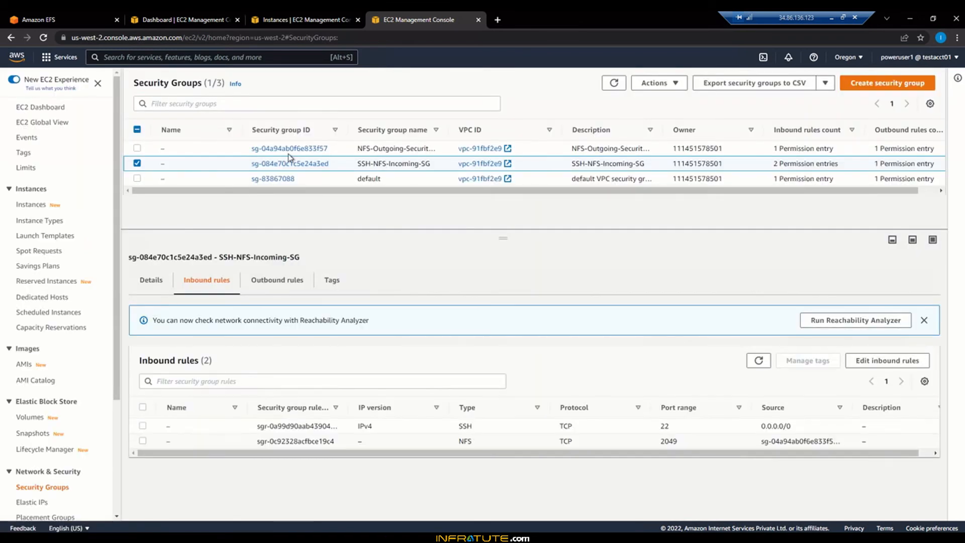
pyautogui.click(288, 148)
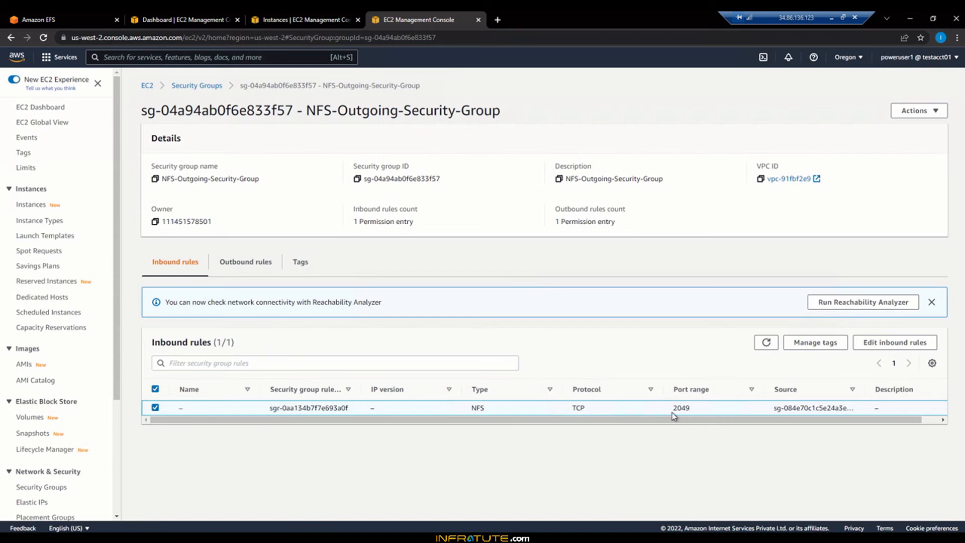
pyautogui.click(892, 343)
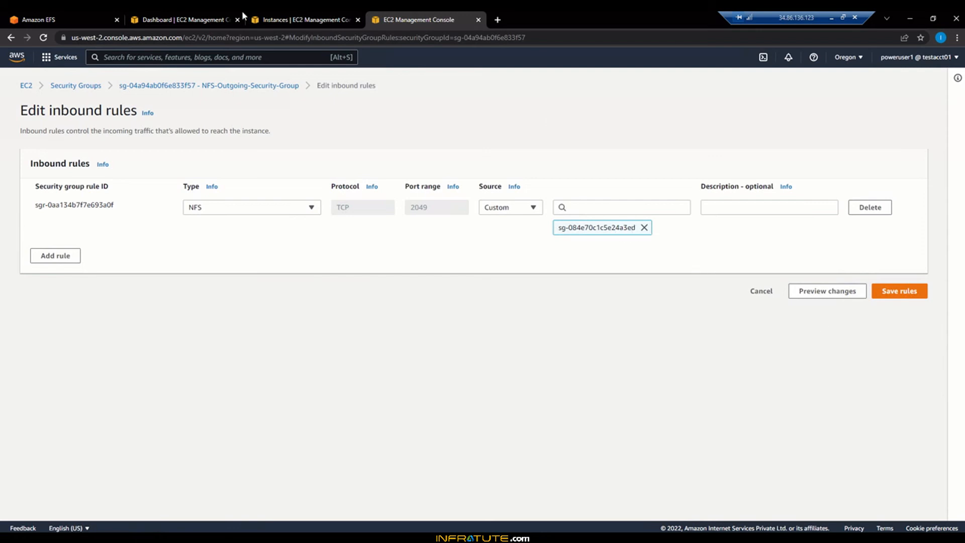
pyautogui.click(163, 15)
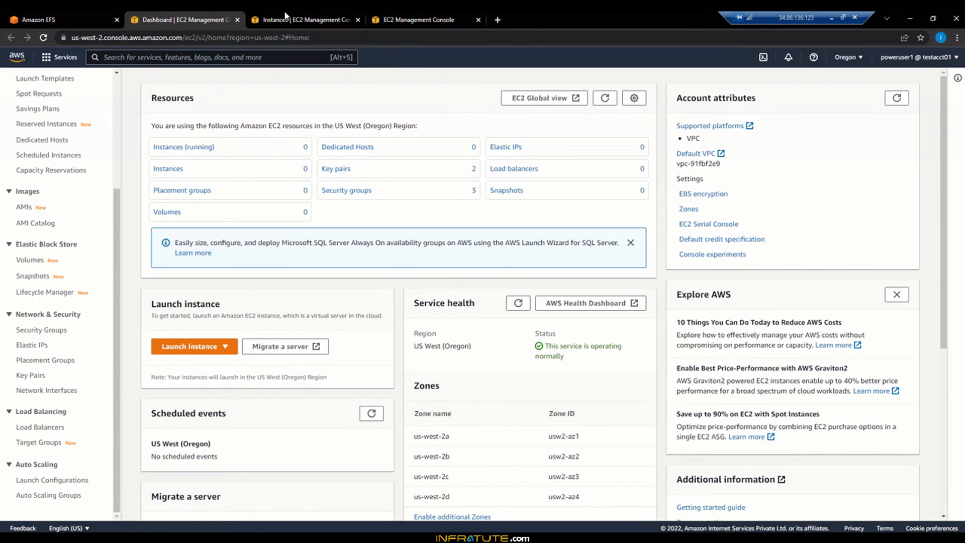
pyautogui.click(286, 15)
pyautogui.click(76, 12)
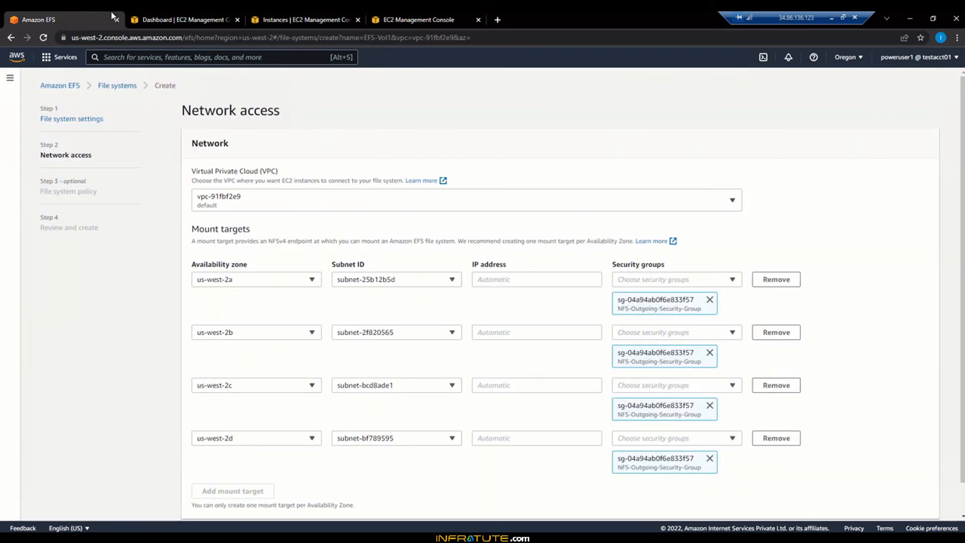
pyautogui.click(192, 16)
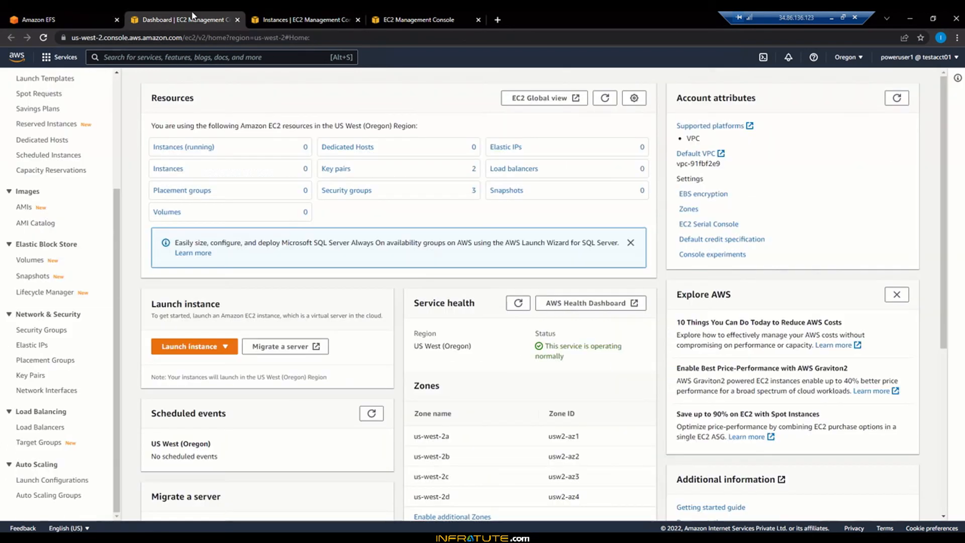
# Step: Open the security groups list in a new tab and compare the ID of SSH-NFS-Incoming-SG with the NFS rule's source in NFS-Outgoing-Security-Group
pyautogui.click(296, 16)
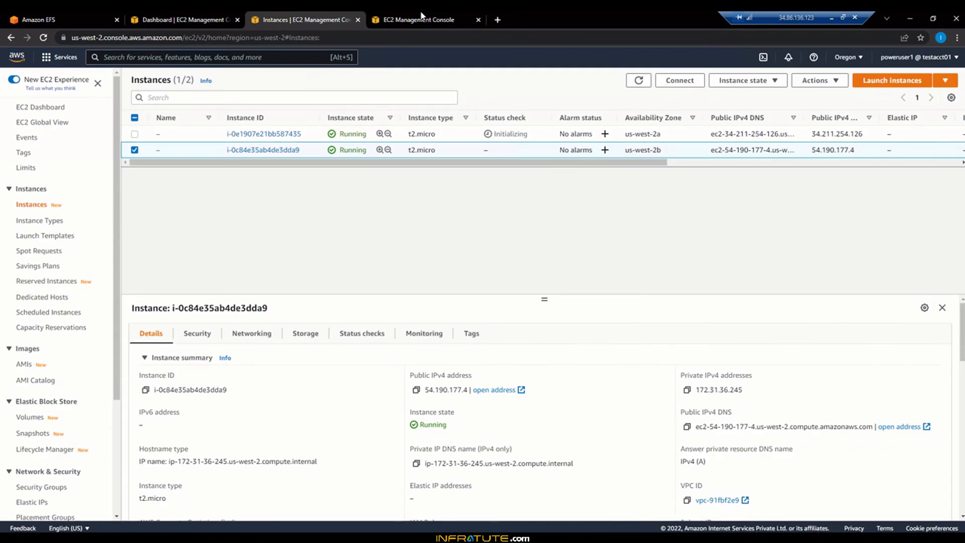
pyautogui.click(422, 17)
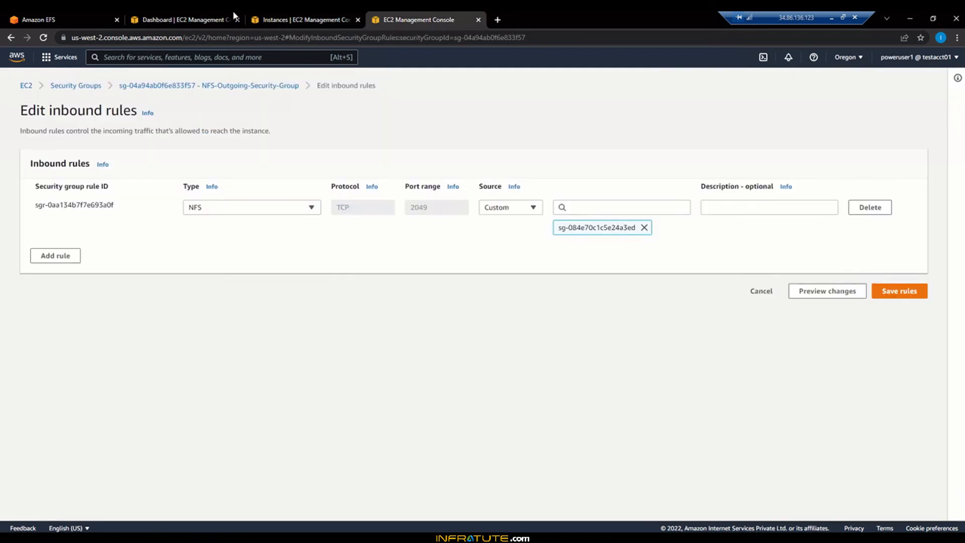
pyautogui.click(297, 17)
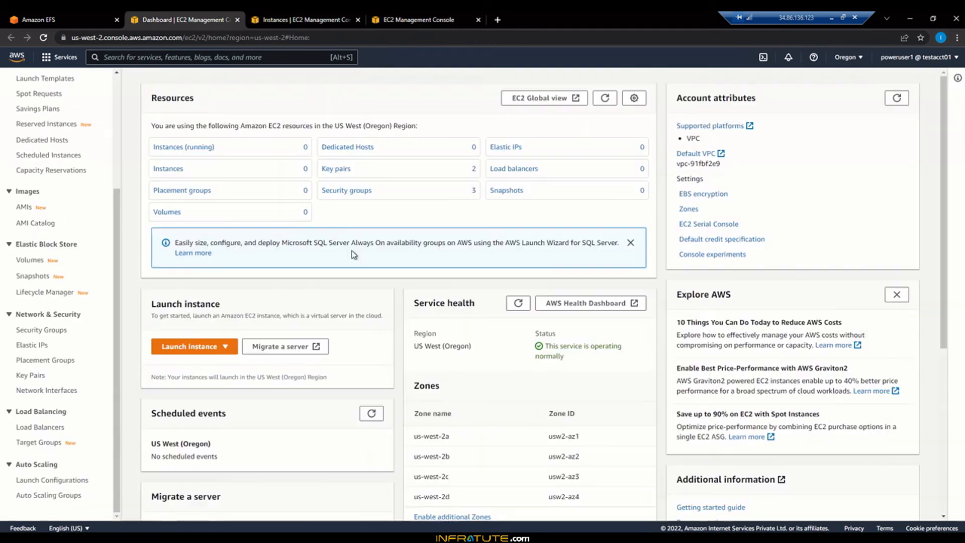
pyautogui.click(194, 19)
pyautogui.rightClick(350, 195)
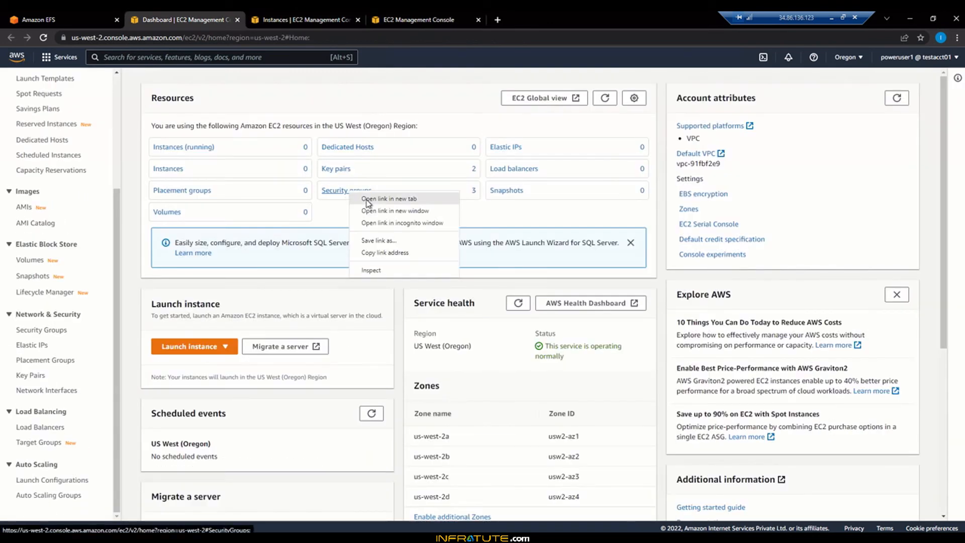
pyautogui.click(369, 202)
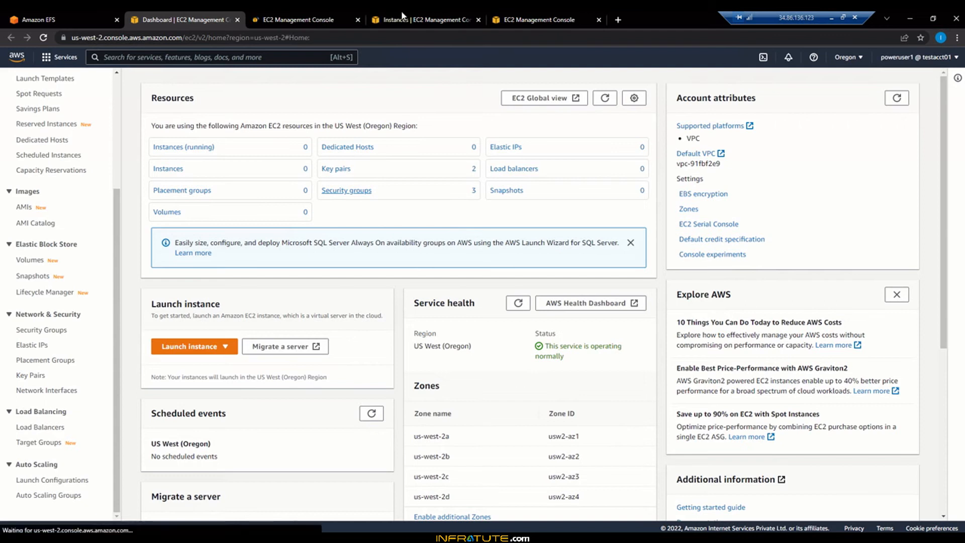
pyautogui.moveTo(319, 15); pyautogui.dragTo(439, 17)
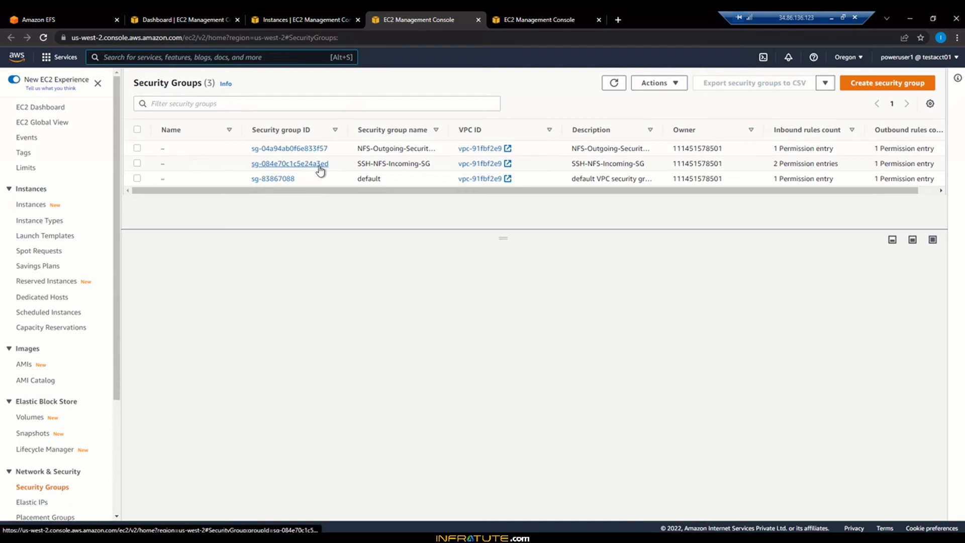
pyautogui.click(539, 19)
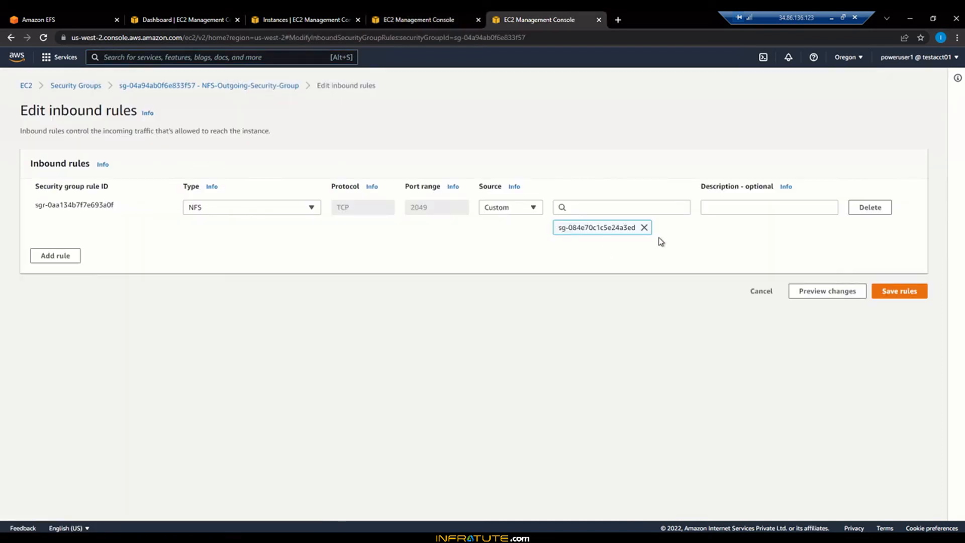
# Step: Try to save the unedited inbound rule of NFS-Outgoing-Security-Group and close both security group tabs
pyautogui.click(907, 295)
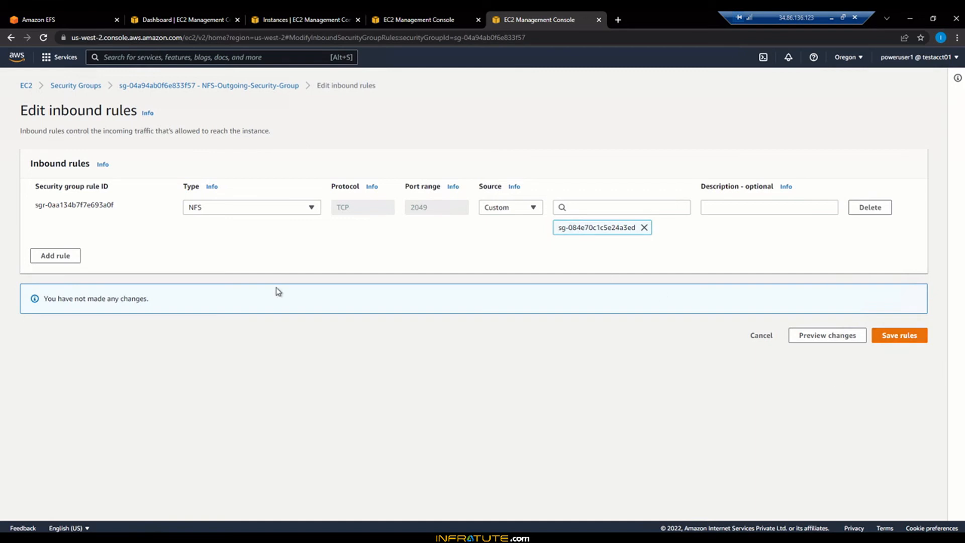
pyautogui.click(598, 20)
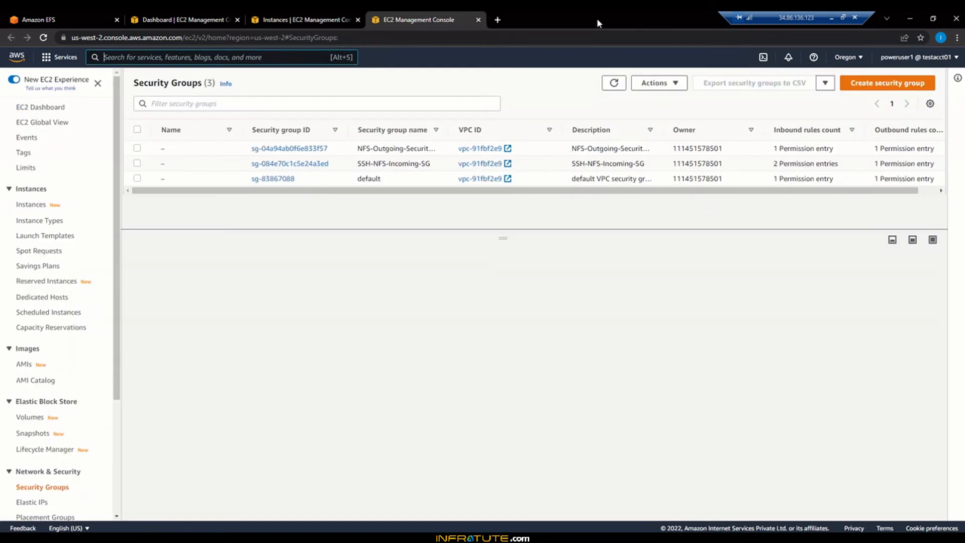
pyautogui.click(478, 20)
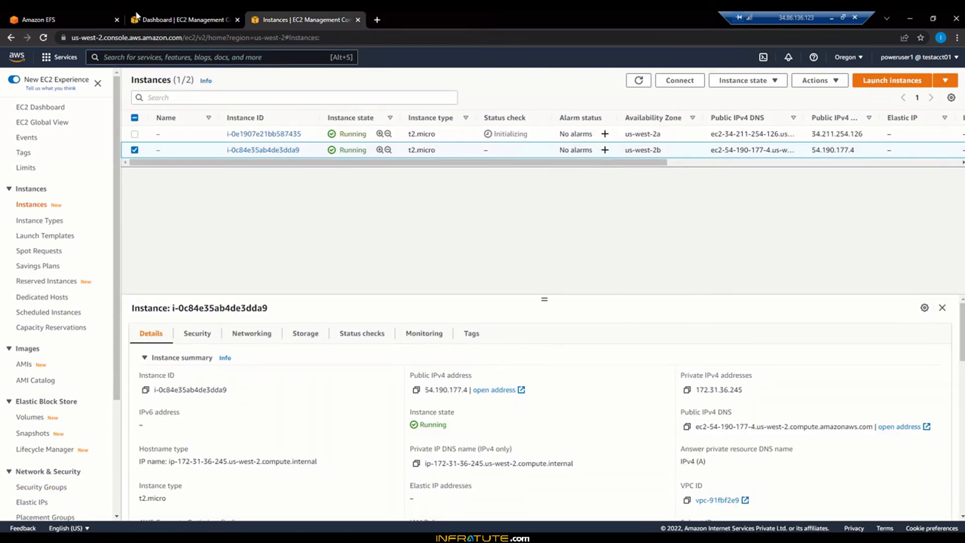
# Step: Accept the mount targets on the EFS network access page and continue past the optional file system policy, leaving it empty
pyautogui.click(68, 15)
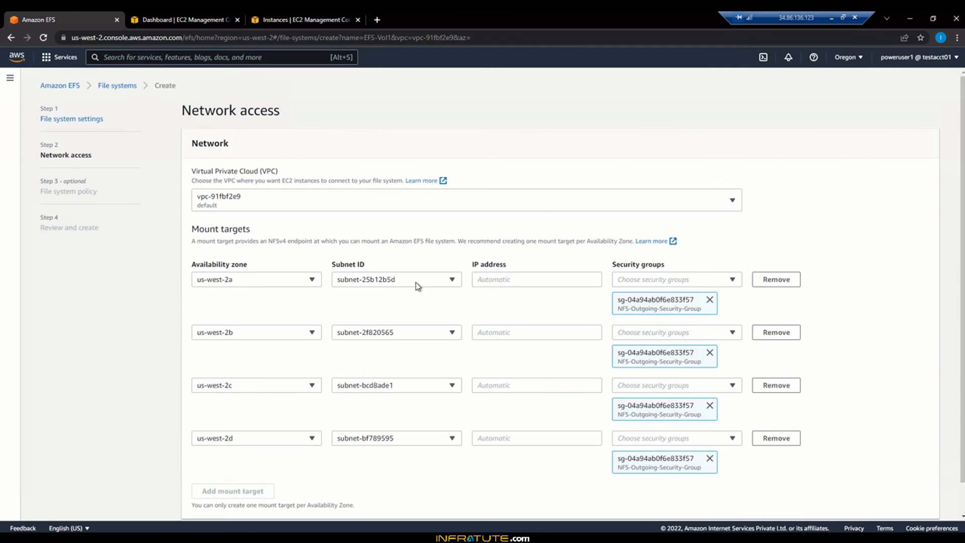
pyautogui.scroll(-1, 848, 317)
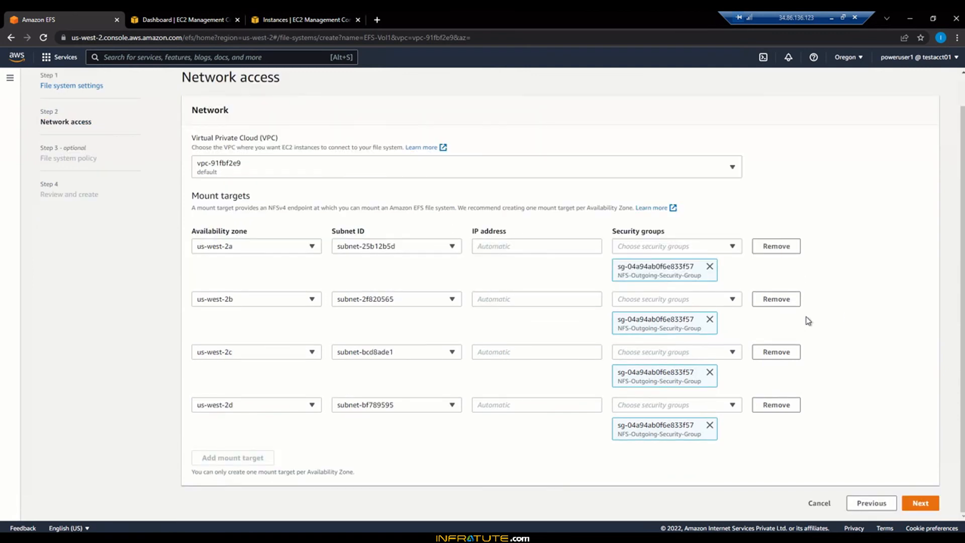
pyautogui.click(919, 503)
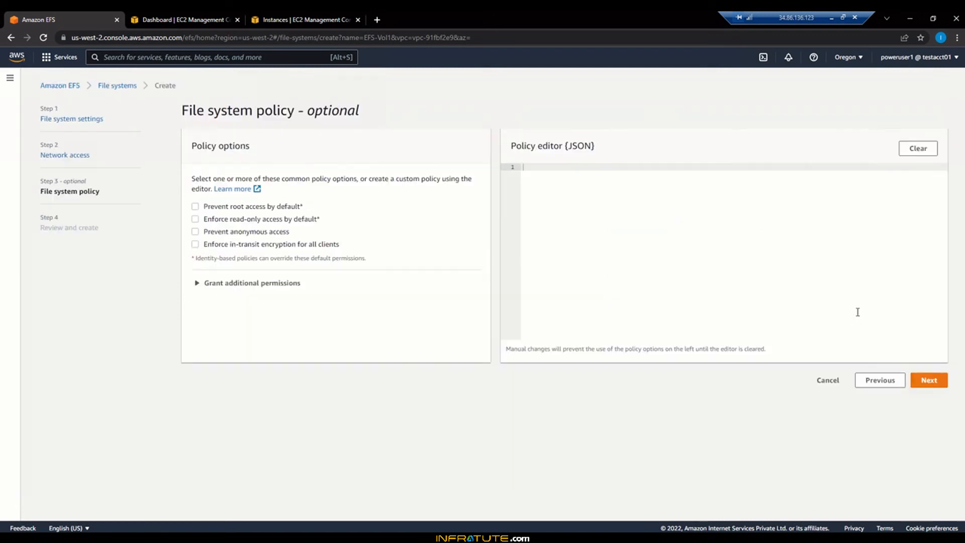
pyautogui.moveTo(187, 106); pyautogui.dragTo(304, 111)
pyautogui.click(570, 272)
pyautogui.click(928, 381)
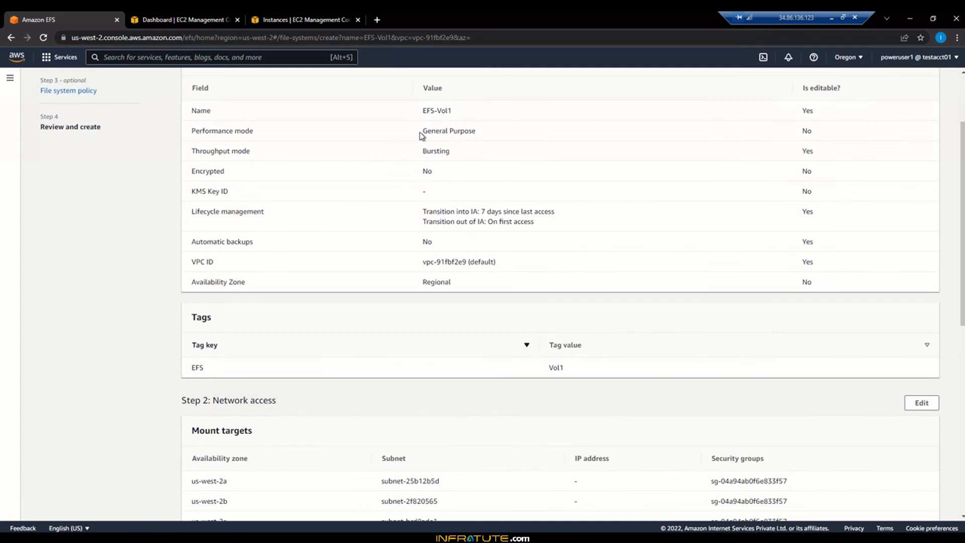
# Step: Review the settings, mount targets and policy of EFS-Vol1, create the file system and dismiss the success notification
pyautogui.tripleClick(491, 131)
pyautogui.click(432, 153)
pyautogui.moveTo(409, 171); pyautogui.dragTo(482, 182)
pyautogui.moveTo(423, 212); pyautogui.dragTo(561, 213)
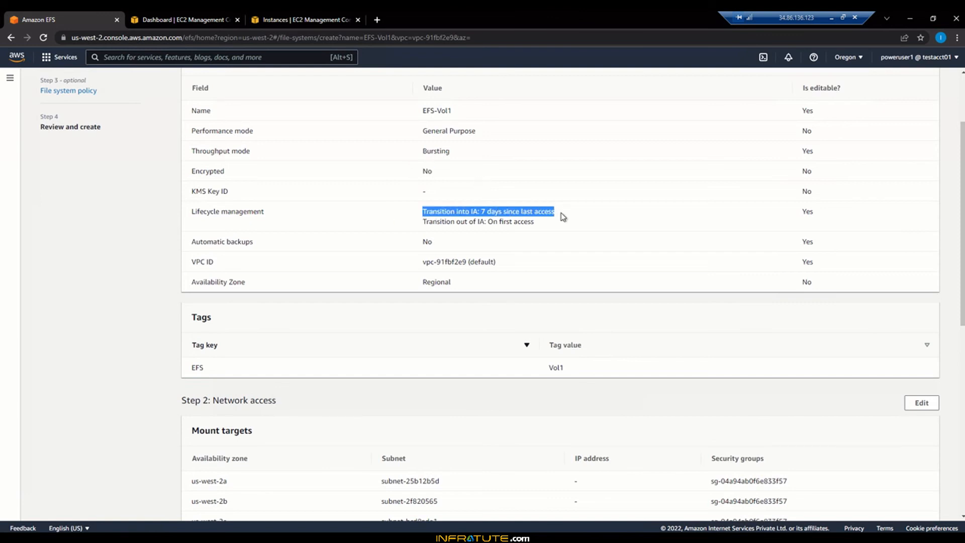
pyautogui.click(563, 216)
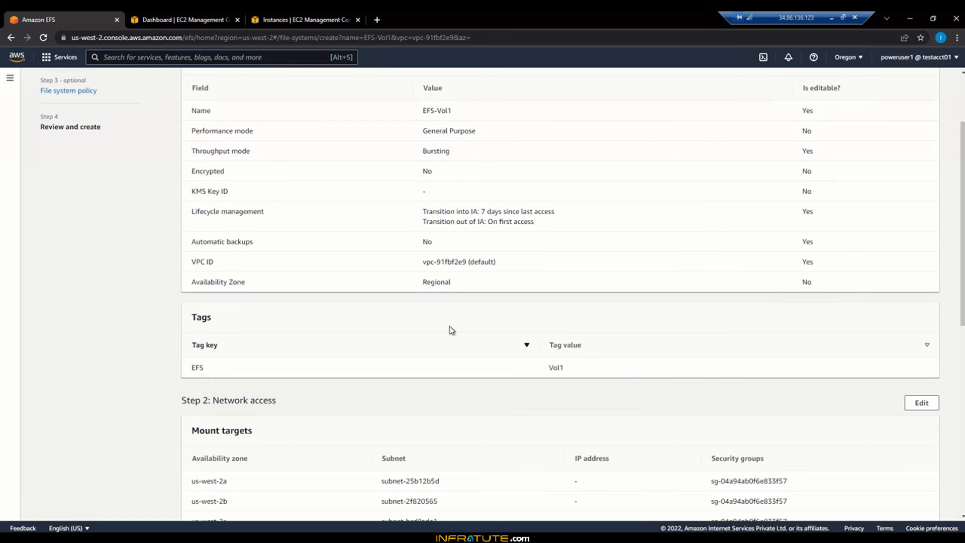
pyautogui.scroll(-4, 448, 329)
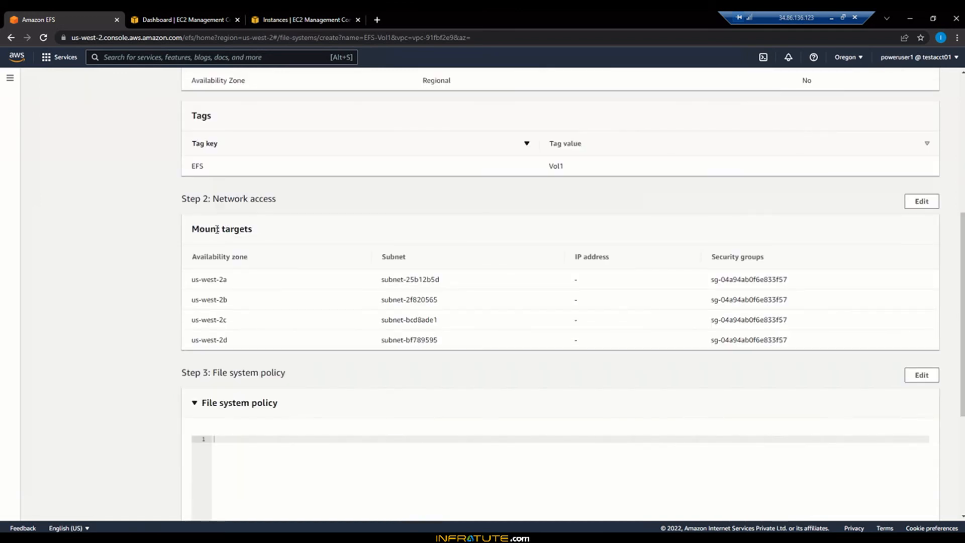
pyautogui.scroll(-4, 779, 390)
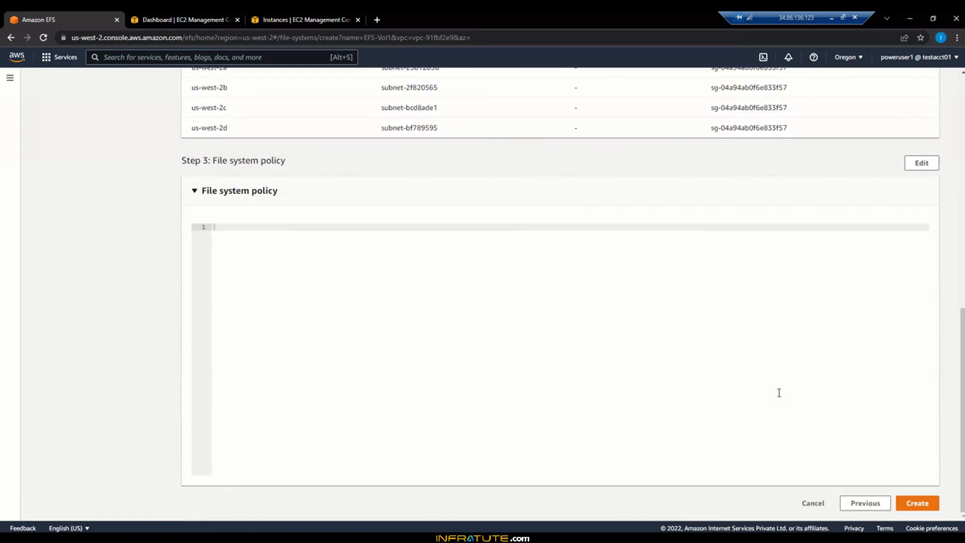
pyautogui.click(920, 503)
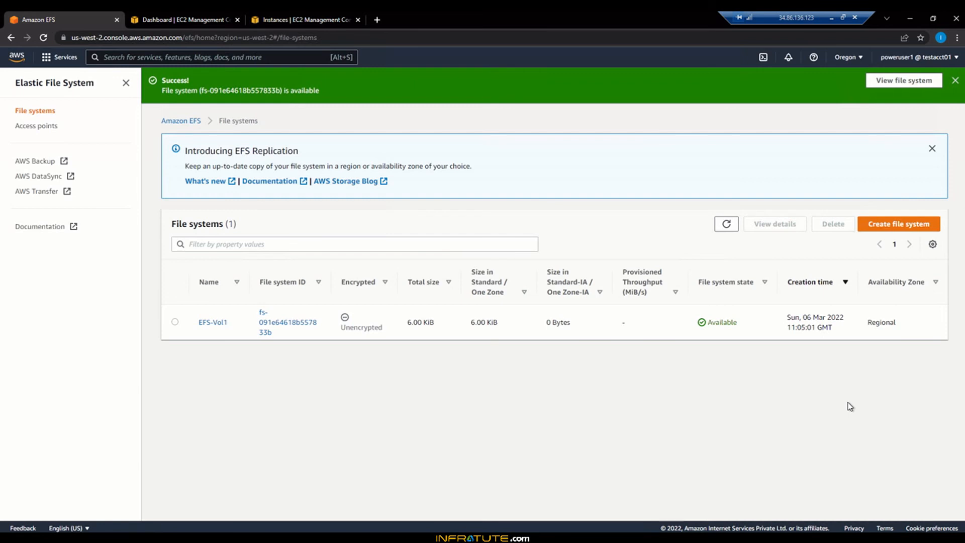
pyautogui.click(953, 80)
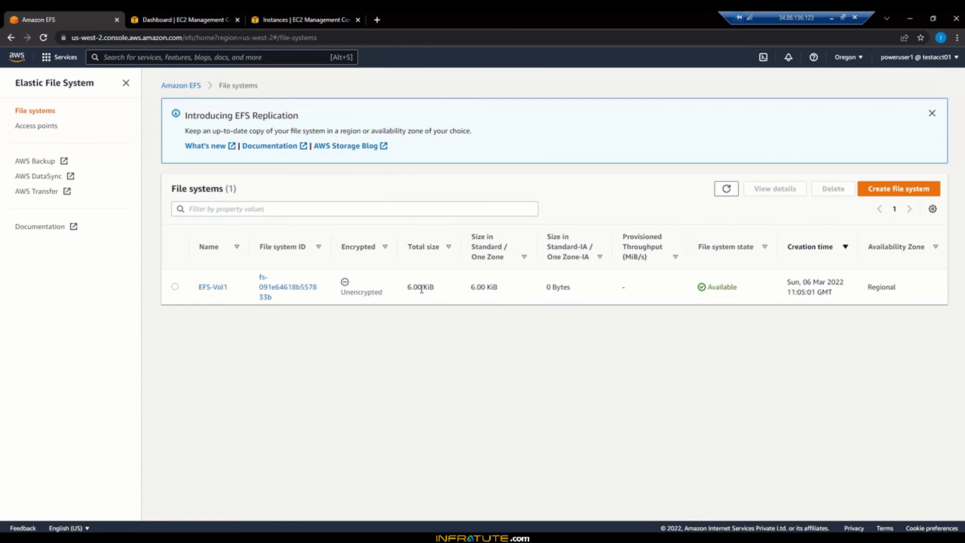
# Step: Examine the size, state and Availability Zone of EFS-Vol1 in the file systems list
pyautogui.moveTo(408, 288); pyautogui.dragTo(503, 292)
pyautogui.click(445, 292)
pyautogui.click(503, 291)
pyautogui.moveTo(744, 288); pyautogui.dragTo(711, 288)
pyautogui.click(939, 294)
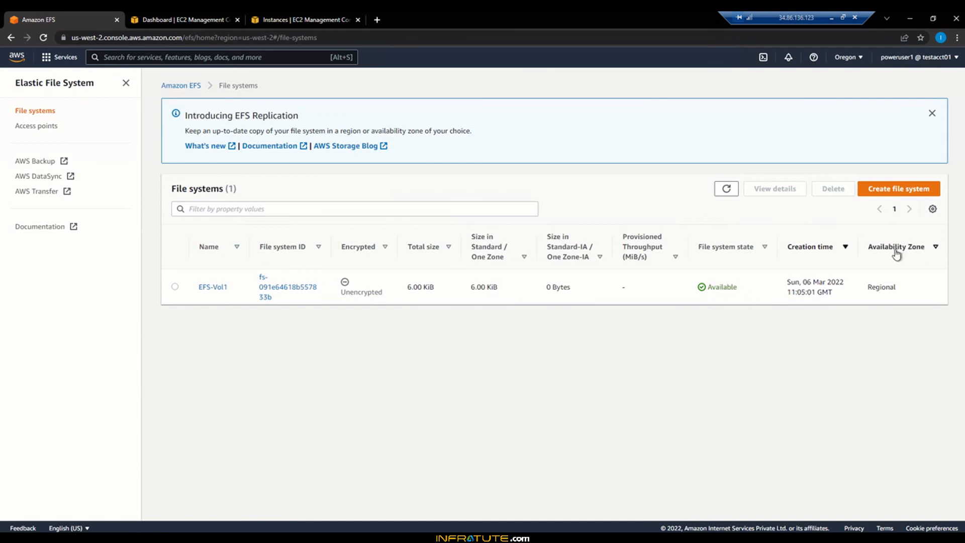
pyautogui.doubleClick(893, 289)
pyautogui.click(883, 385)
# Step: Select only the us-west-2a instance in the EC2 instances list and duplicate that browser tab, staying on the original
pyautogui.click(330, 17)
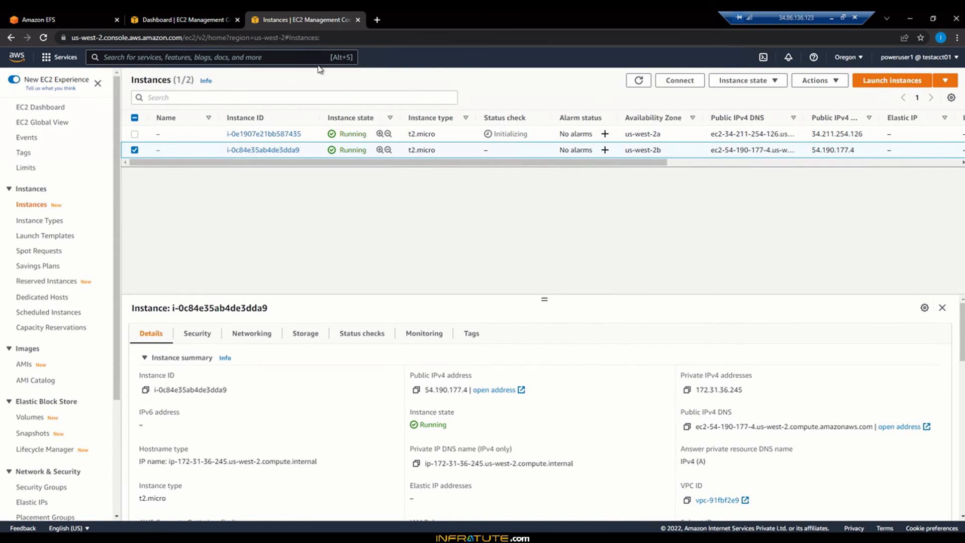
pyautogui.click(134, 150)
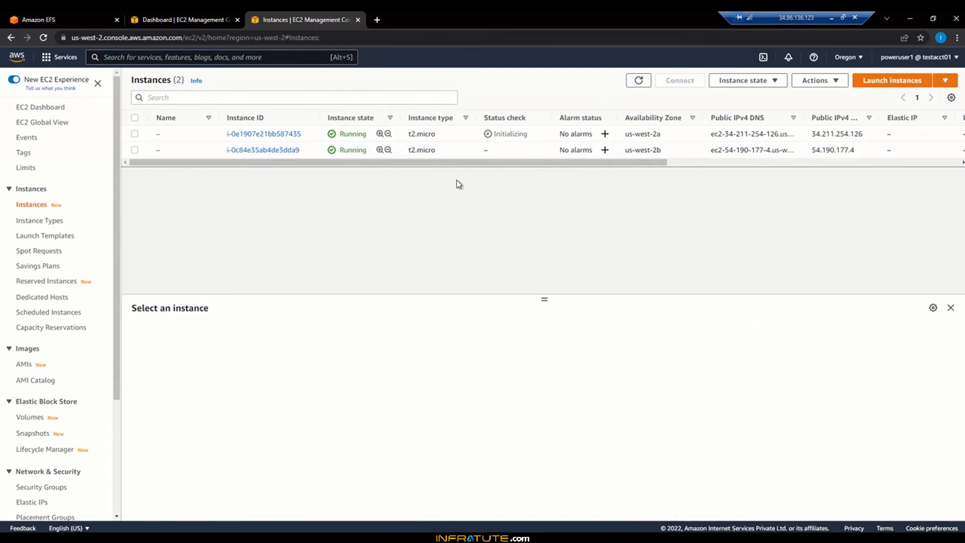
pyautogui.click(458, 134)
pyautogui.click(231, 18)
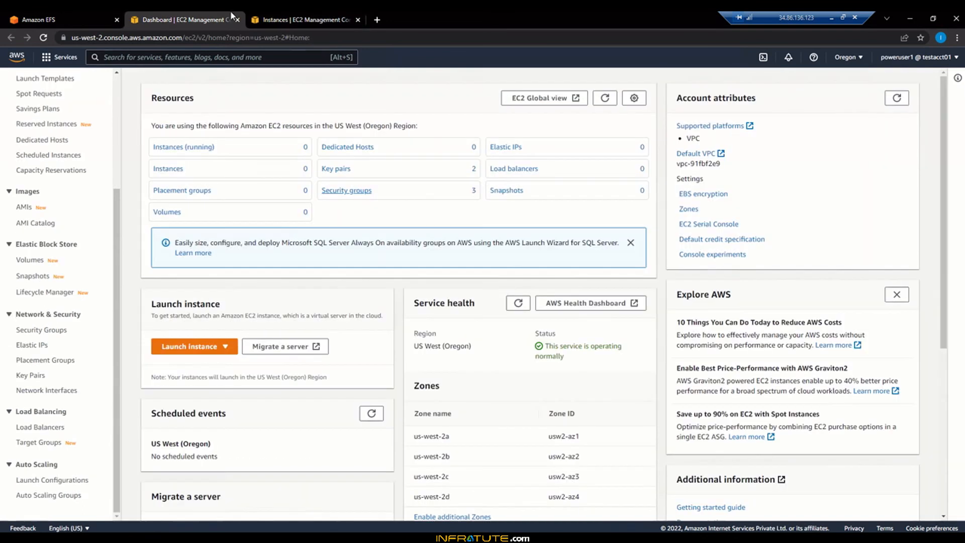
pyautogui.click(295, 11)
pyautogui.rightClick(295, 11)
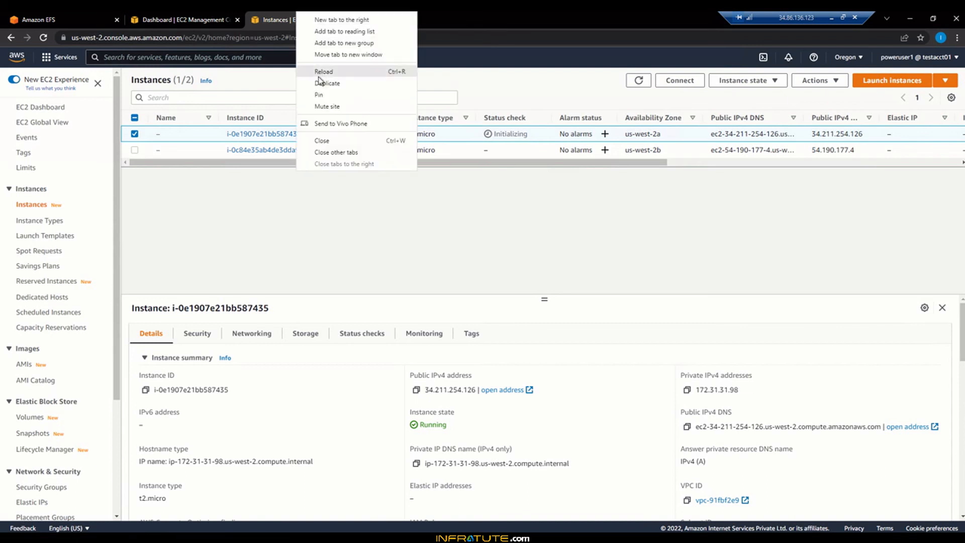
pyautogui.click(319, 82)
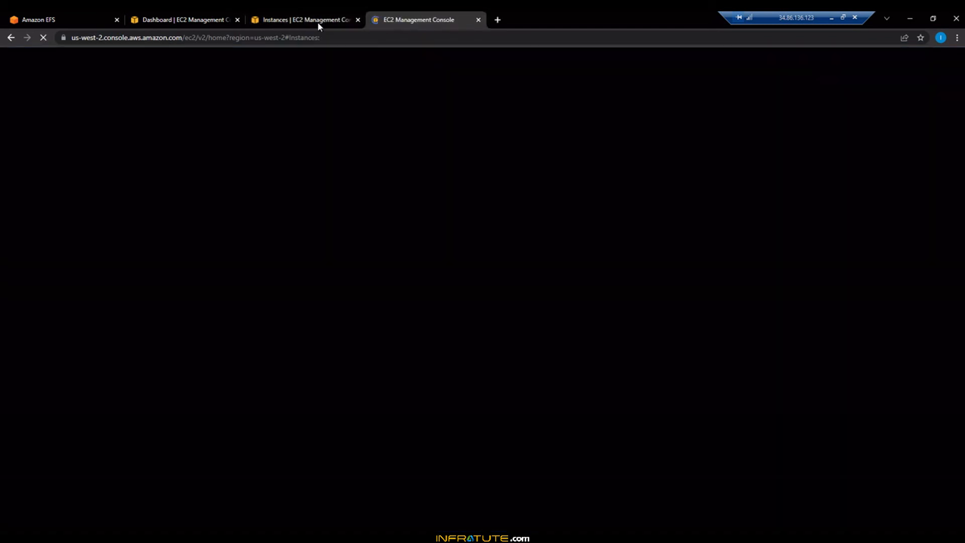
pyautogui.click(318, 22)
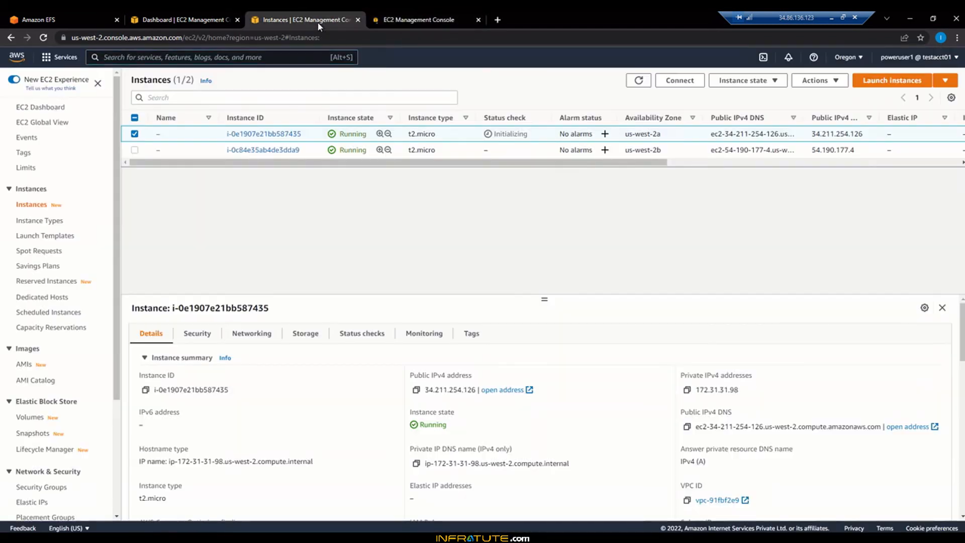
# Step: Connect to the us-west-2a instance through EC2 Instance Connect as ec2-user and start a root shell with sudo -s
pyautogui.click(673, 83)
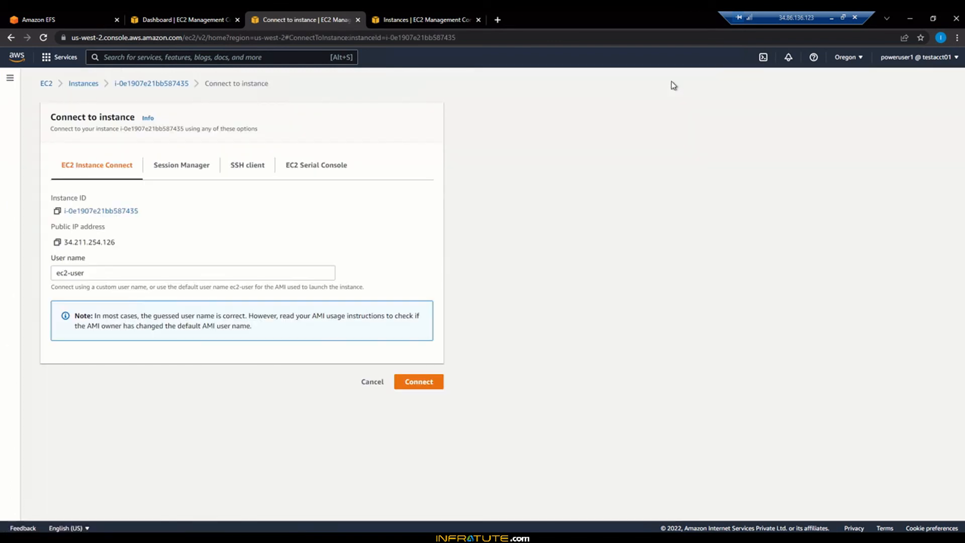
pyautogui.click(419, 381)
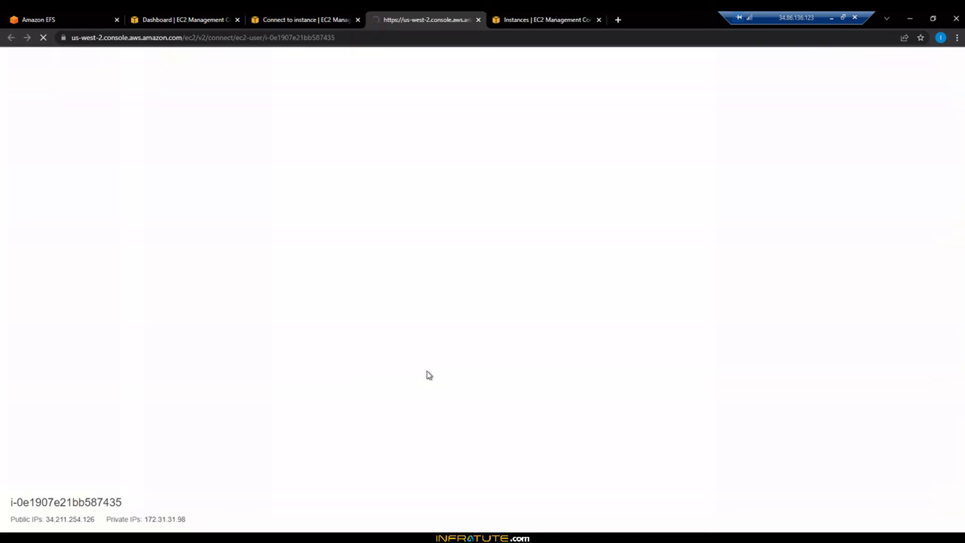
pyautogui.moveTo(534, 23); pyautogui.dragTo(620, 26)
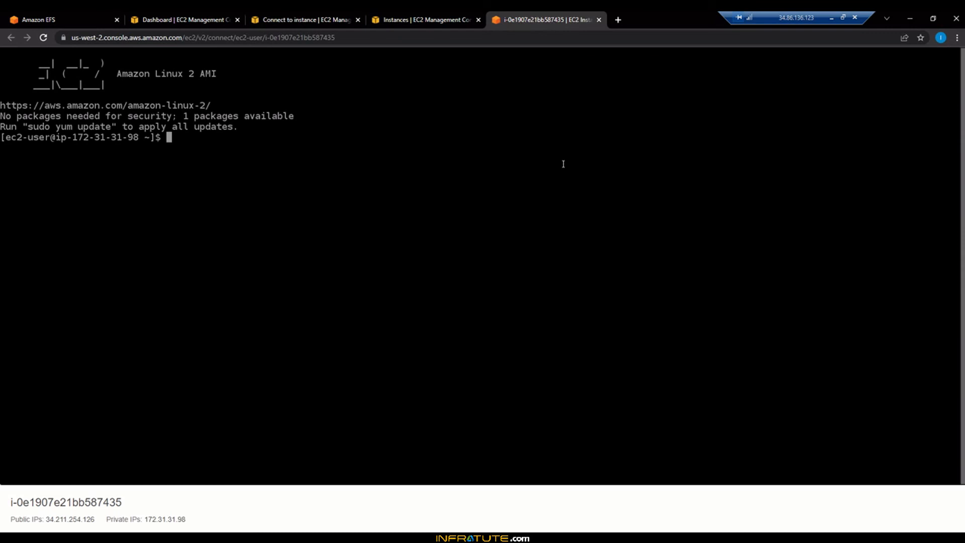
pyautogui.write('sudo -s')
pyautogui.press('Return')
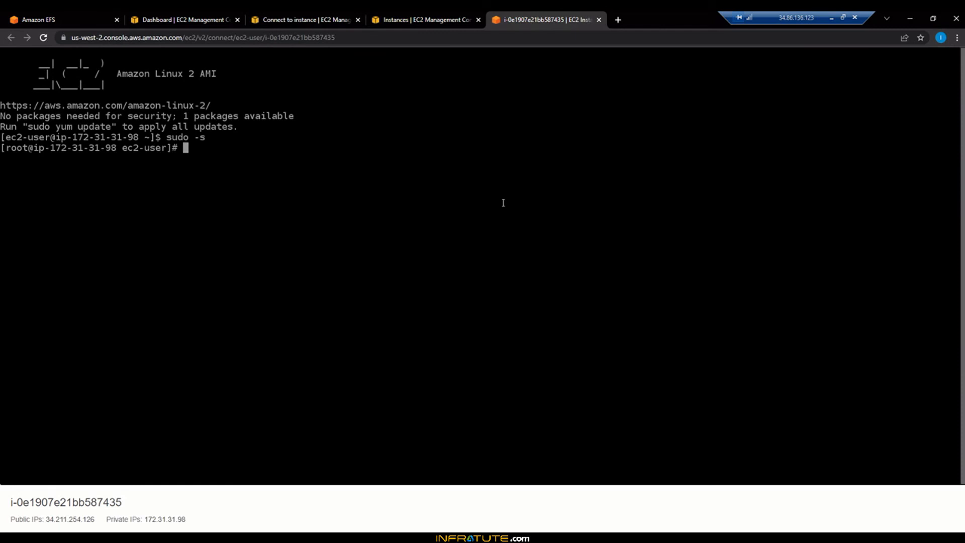
# Step: Open the details of the EFS-Vol1 file system and show its Attach instructions for mounting via DNS
pyautogui.click(84, 12)
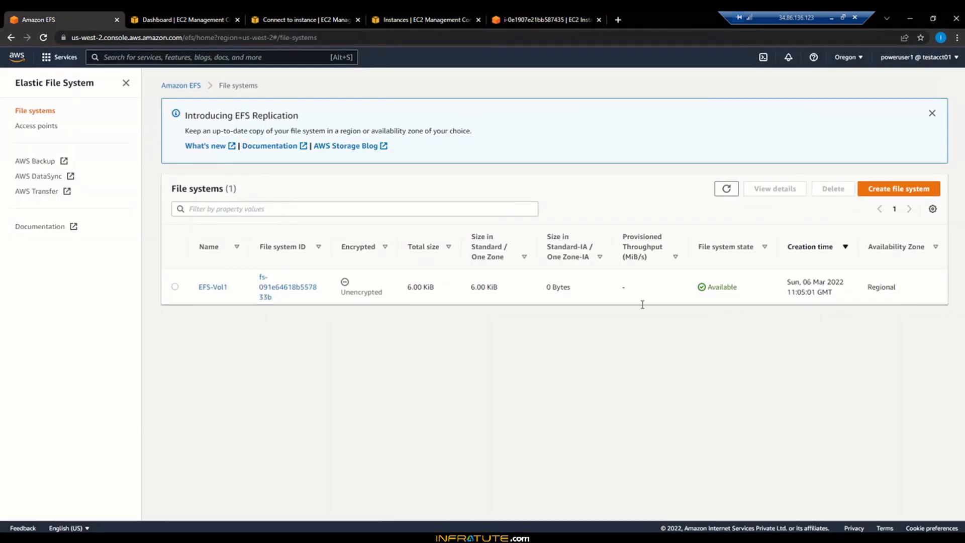
pyautogui.click(175, 287)
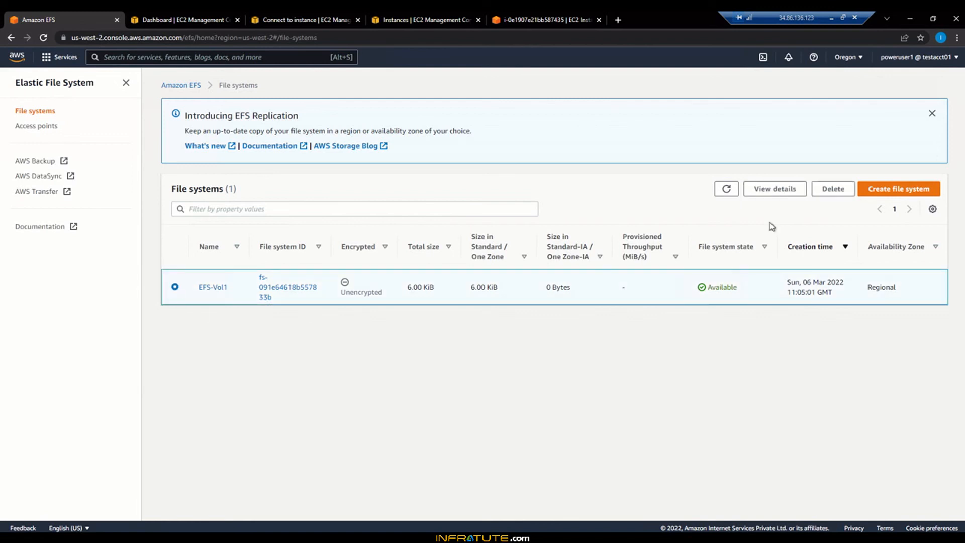
pyautogui.click(785, 194)
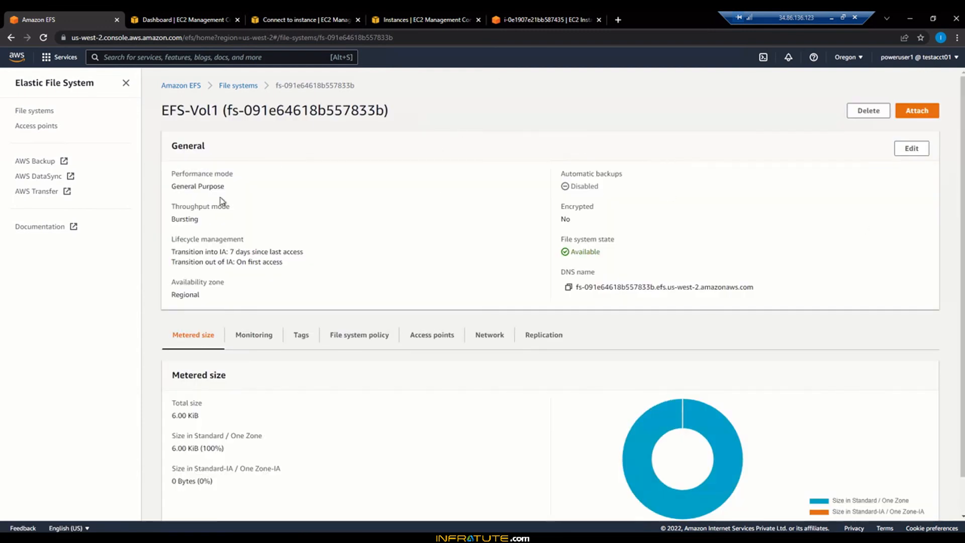
pyautogui.click(924, 116)
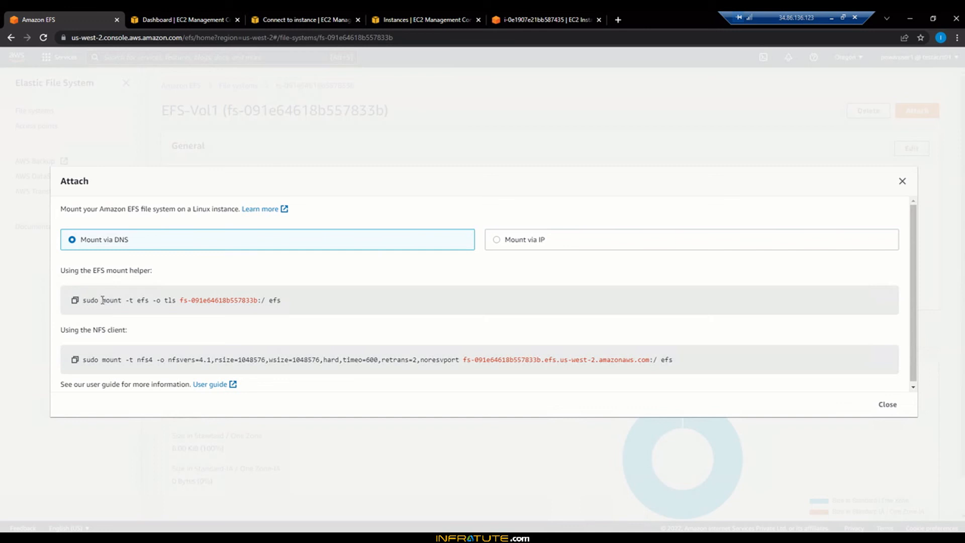
# Step: Review the mount point in the EFS mount helper command and create the directory /efs on the us-west-2a instance
pyautogui.moveTo(102, 300); pyautogui.dragTo(180, 300)
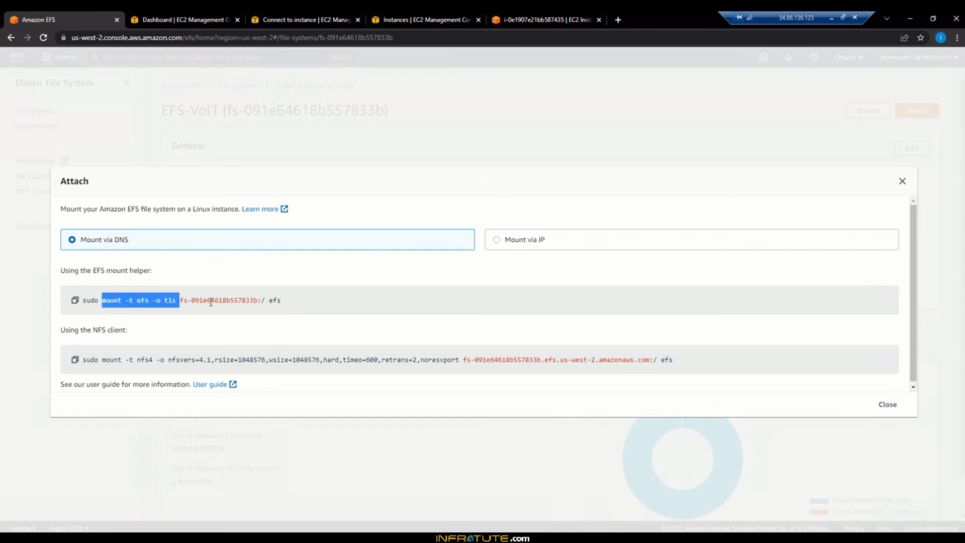
pyautogui.doubleClick(274, 300)
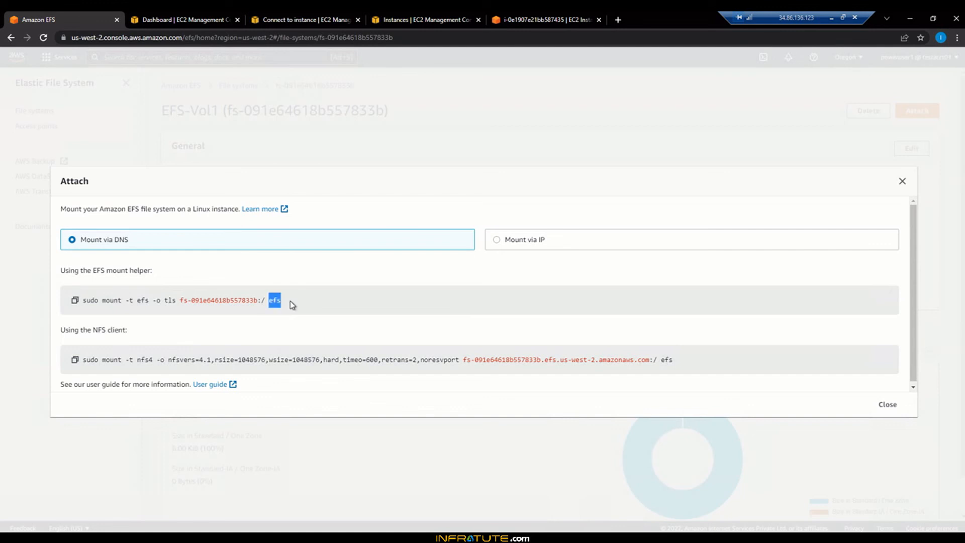
pyautogui.click(271, 303)
pyautogui.moveTo(269, 302); pyautogui.dragTo(286, 302)
pyautogui.click(290, 304)
pyautogui.click(582, 15)
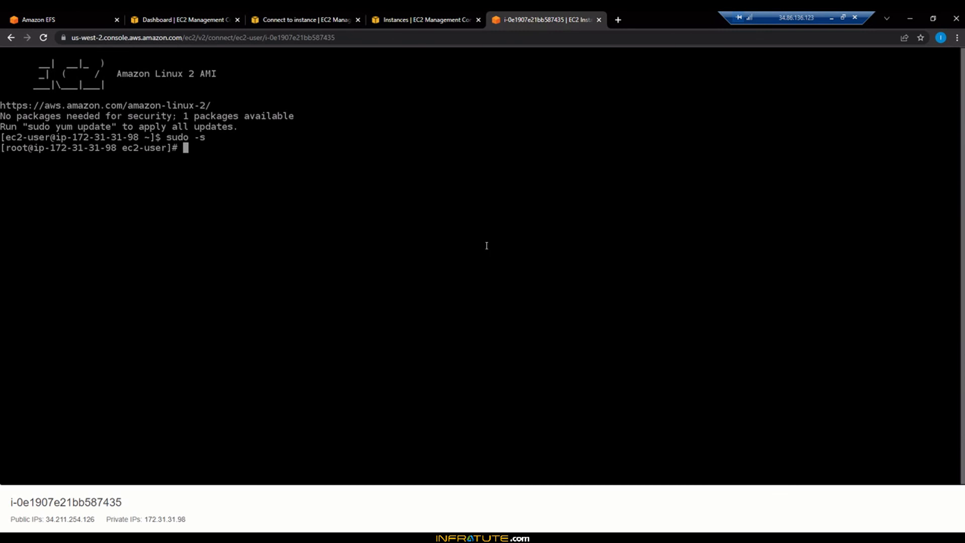
pyautogui.write('mkdir /efs')
pyautogui.press('Return')
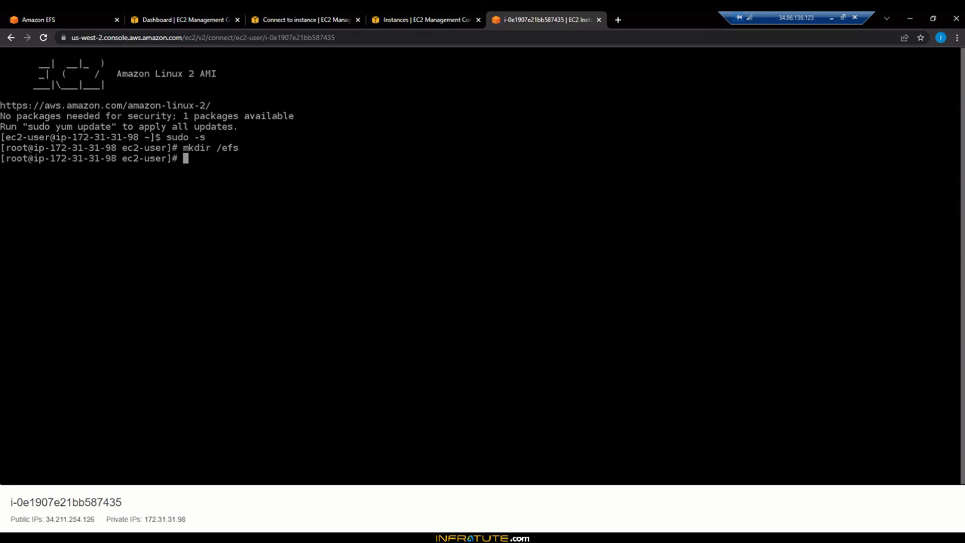
# Step: Copy the EFS mount helper command for EFS-Vol1 without its sudo prefix and return to the us-west-2a instance's terminal
pyautogui.click(186, 19)
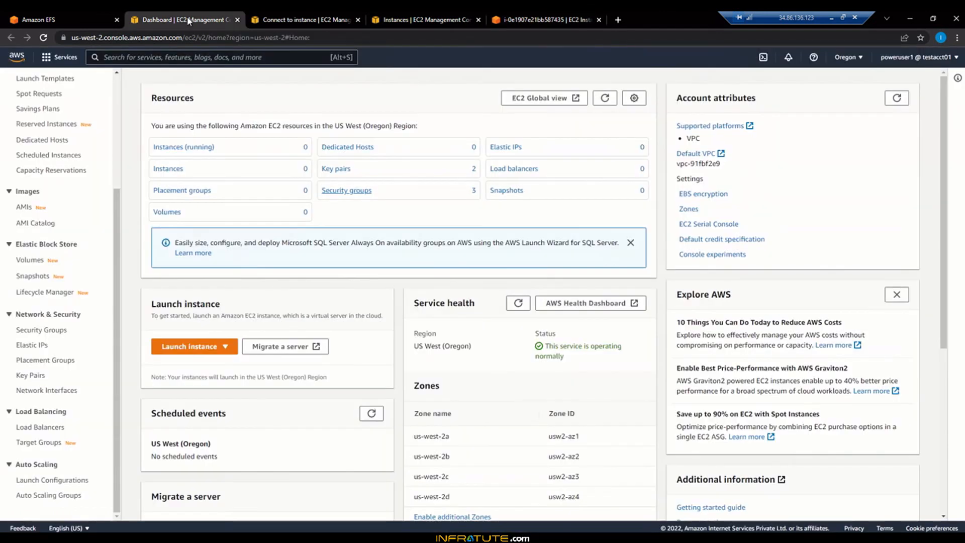
pyautogui.click(66, 14)
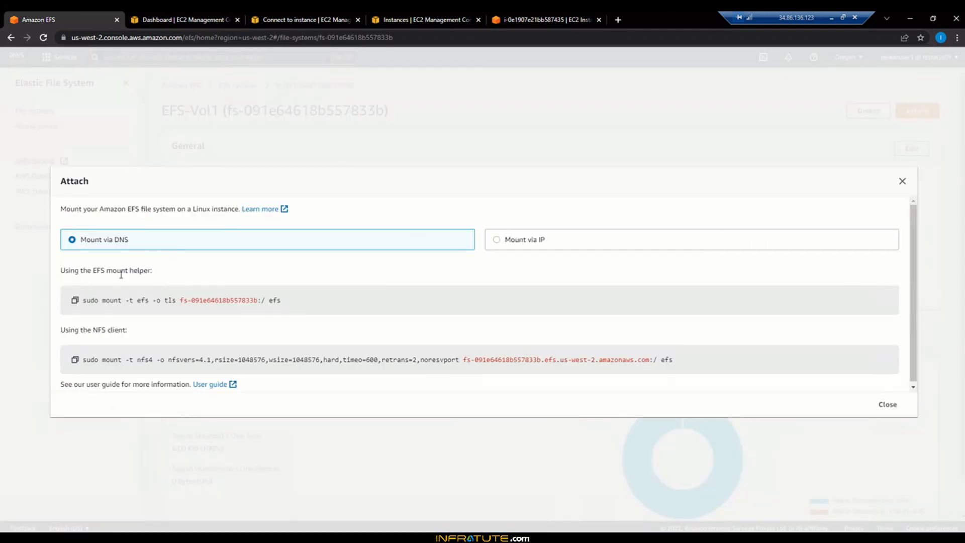
pyautogui.moveTo(102, 301); pyautogui.dragTo(265, 301)
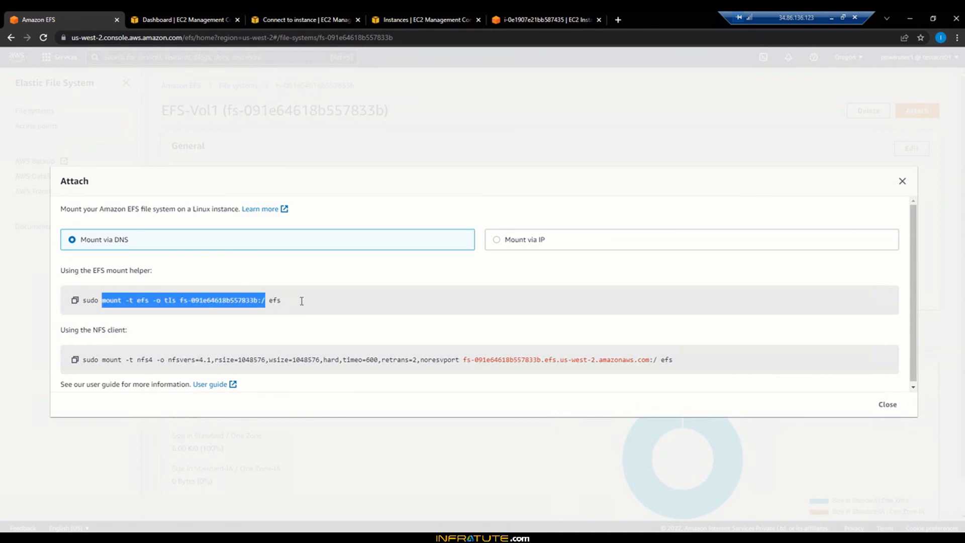
pyautogui.rightClick(282, 306)
pyautogui.click(300, 314)
pyautogui.click(563, 19)
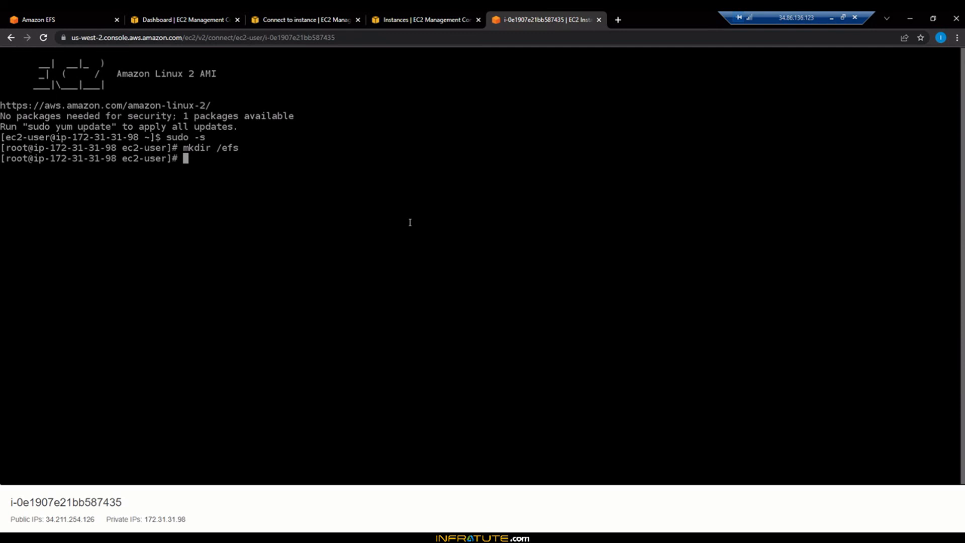
# Step: Try to mount the file system on the us-west-2a instance with mount -t efs -o tls fs-091e64618b557833b:/ /efs
pyautogui.hotkey('ctrl', 'v')
pyautogui.press('Left')
pyautogui.press('Left')
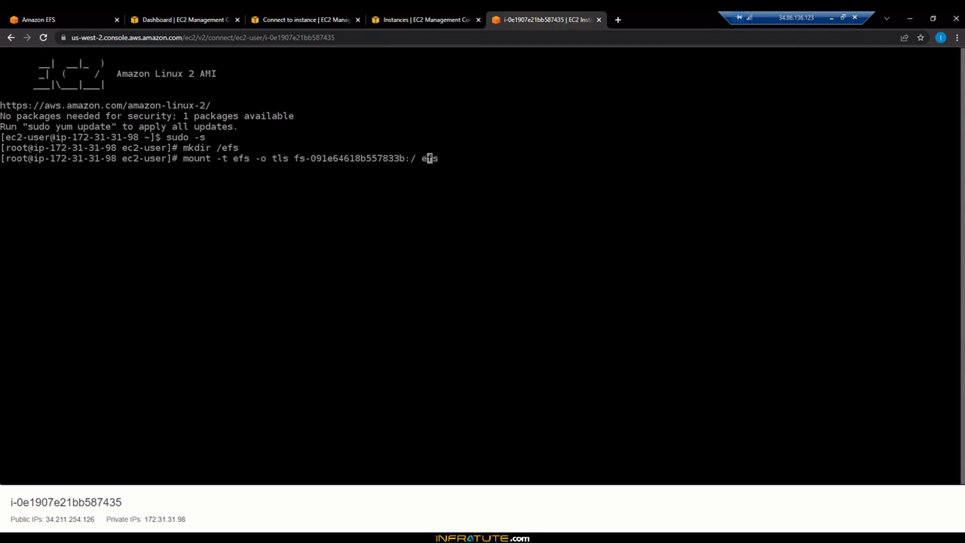
pyautogui.press('Left')
pyautogui.write('/')
pyautogui.press('Right')
pyautogui.press('Right')
pyautogui.press('Right')
pyautogui.press('Return')
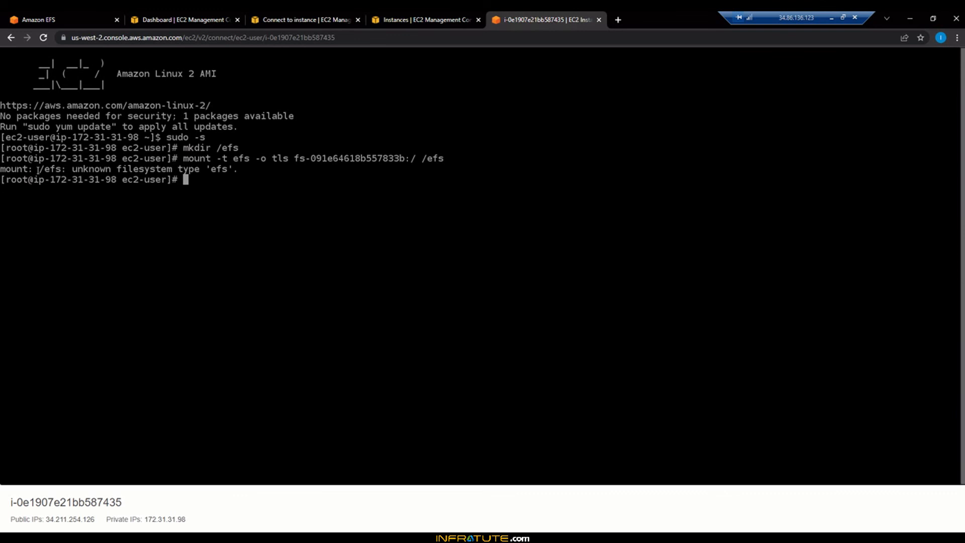
# Step: Install the EFS client package on the us-west-2a instance with yum install amazon-efs-utils -y
pyautogui.moveTo(33, 169); pyautogui.dragTo(227, 169)
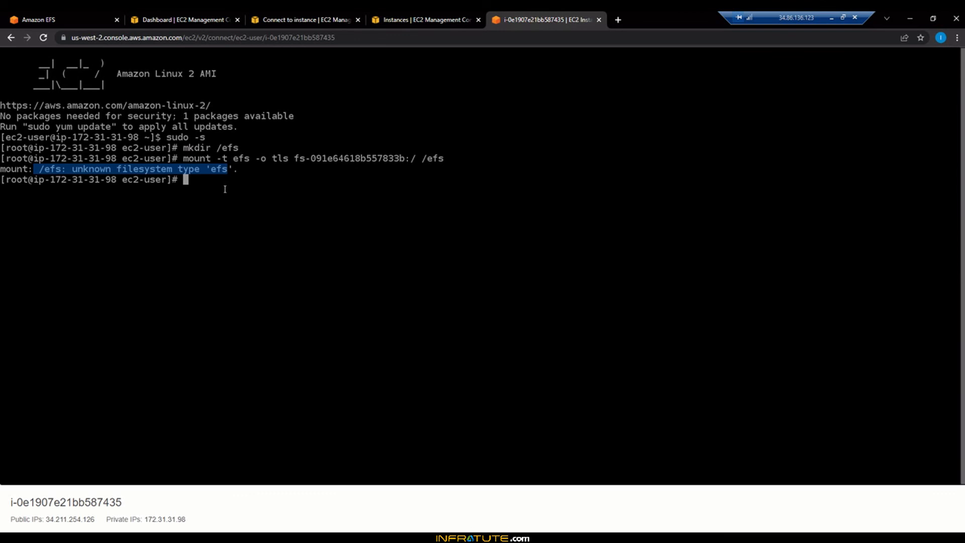
pyautogui.write('yum install amazon')
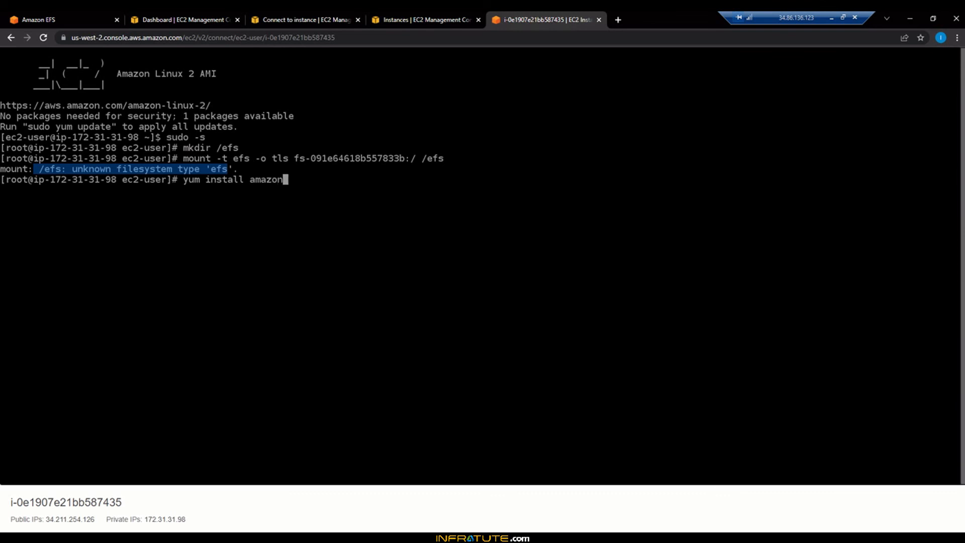
pyautogui.write('-efs-utils -y')
pyautogui.press('Return')
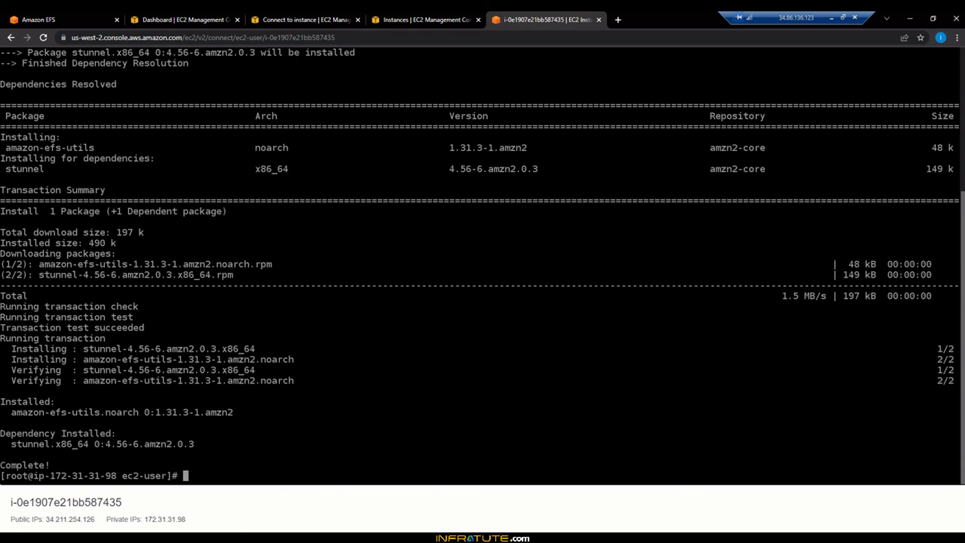
# Step: Run mount -t efs -o tls fs-091e64618b557833b:/ /efs on the us-west-2a instance and compare its mount point with the Attach instructions
pyautogui.hotkey('ctrl', 'v')
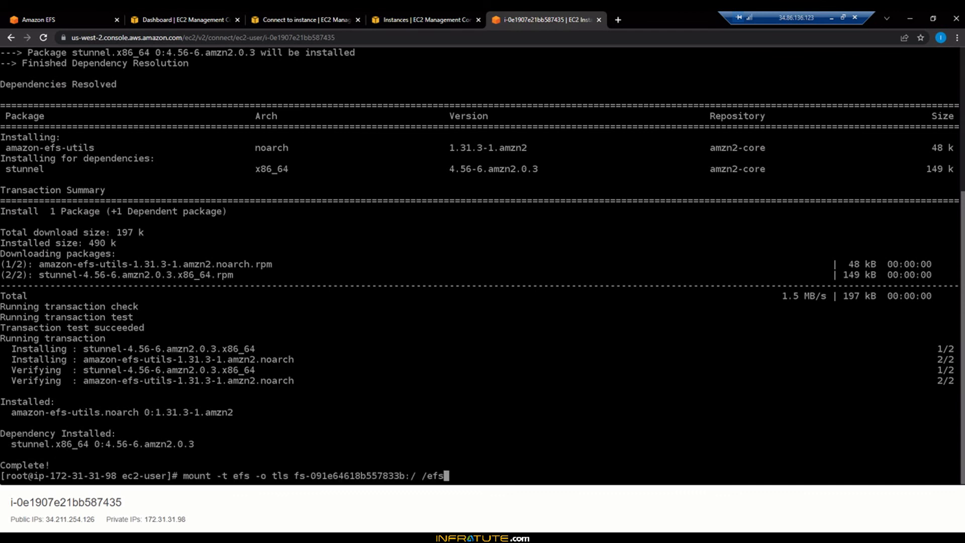
pyautogui.press('Return')
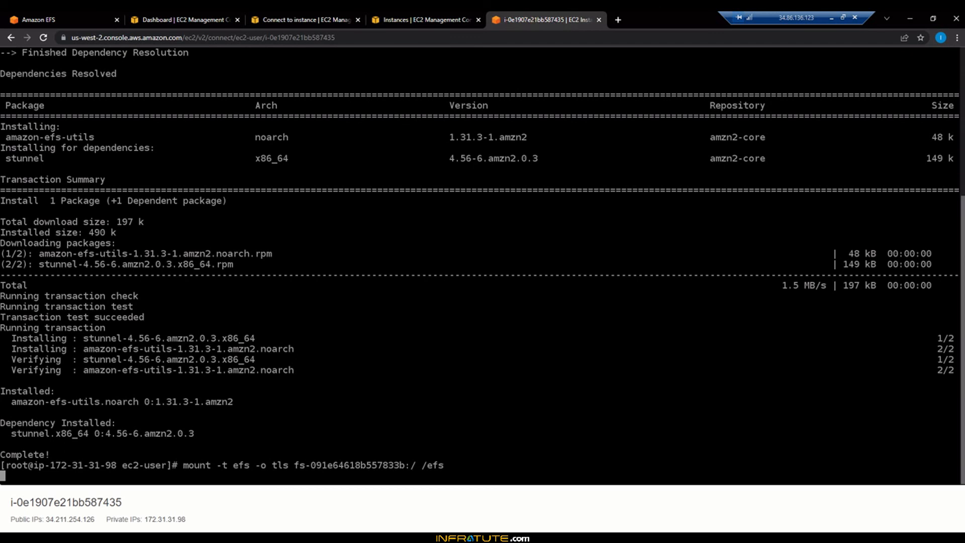
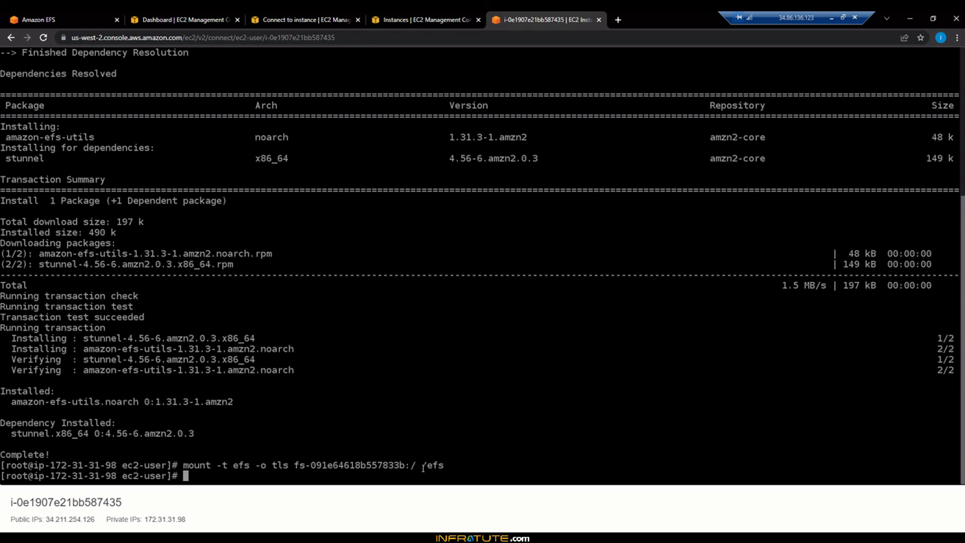
pyautogui.click(50, 19)
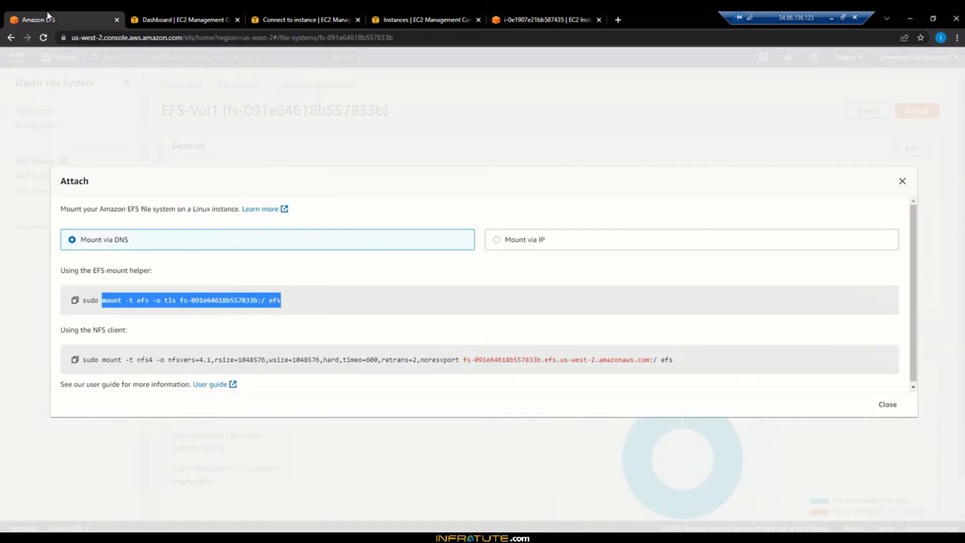
pyautogui.click(270, 302)
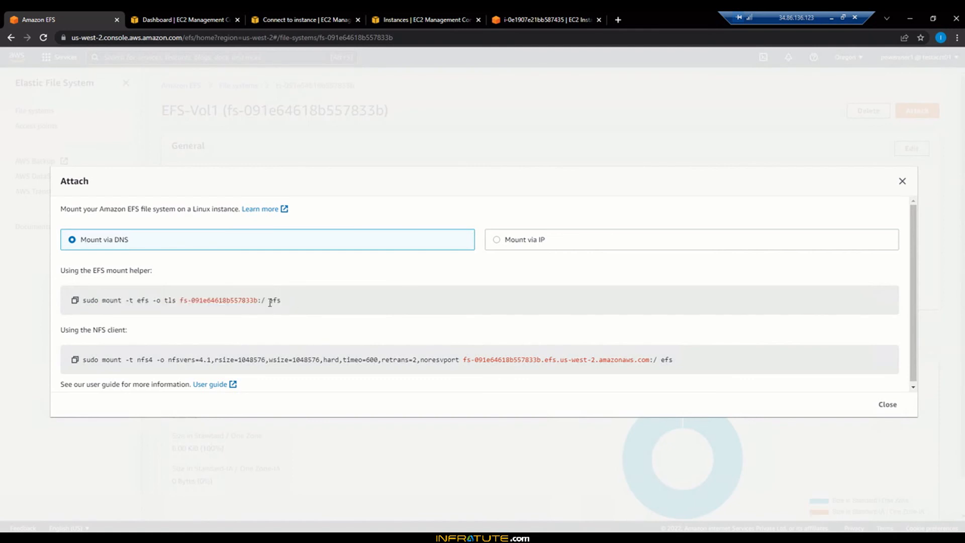
pyautogui.doubleClick(284, 303)
pyautogui.click(274, 309)
pyautogui.click(524, 15)
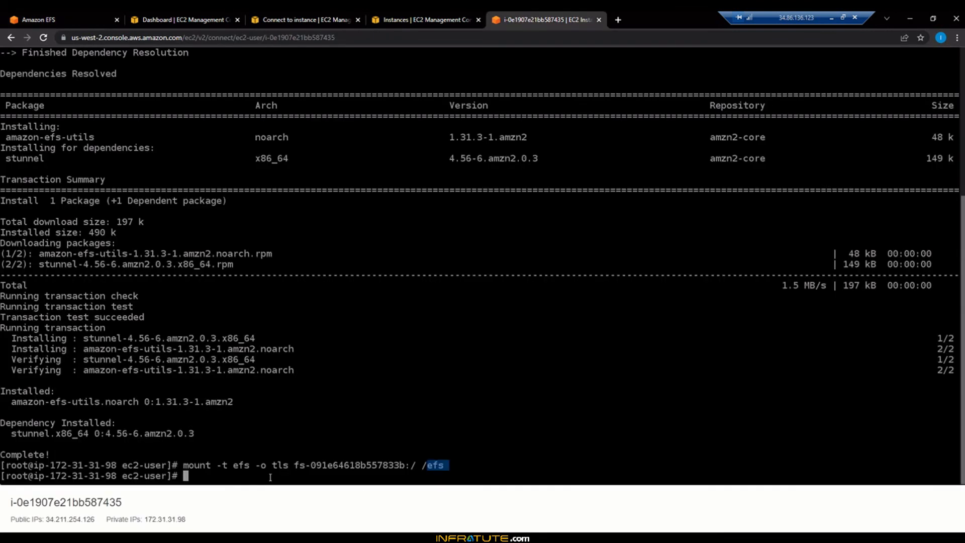
# Step: Change into /efs on the us-west-2a instance, create empty files test1, test2 and test3, and list them with ls -lrt
pyautogui.write('cd /efs')
pyautogui.press('Return')
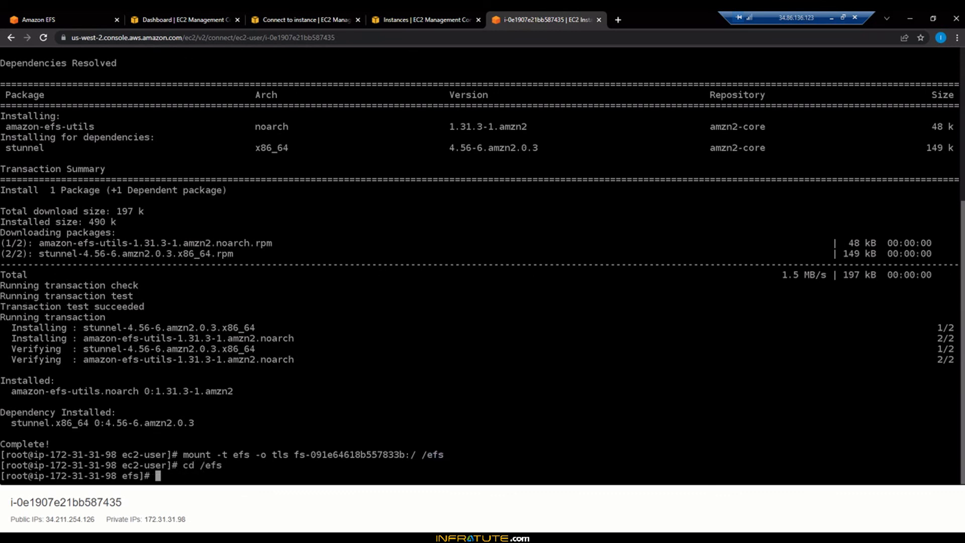
pyautogui.write('touch test1 test2 test3')
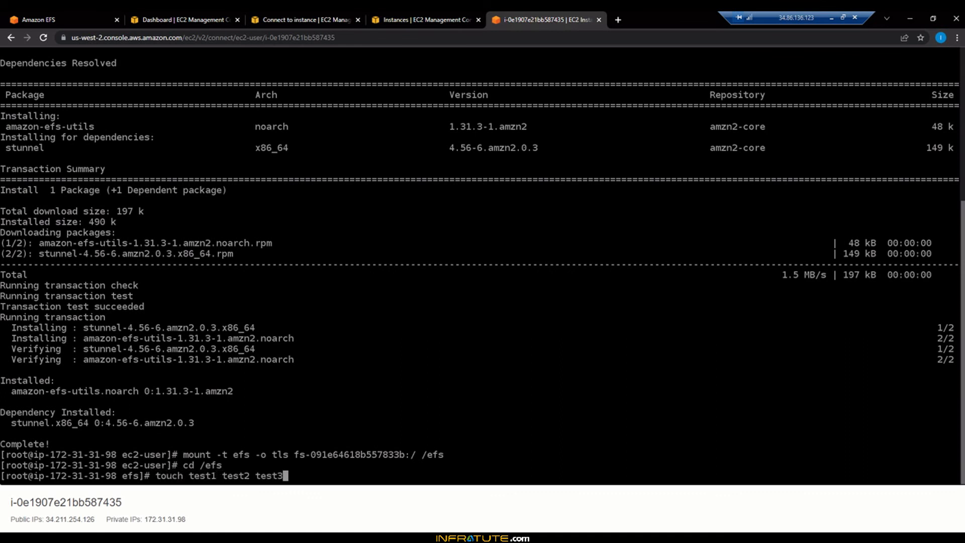
pyautogui.press('Return')
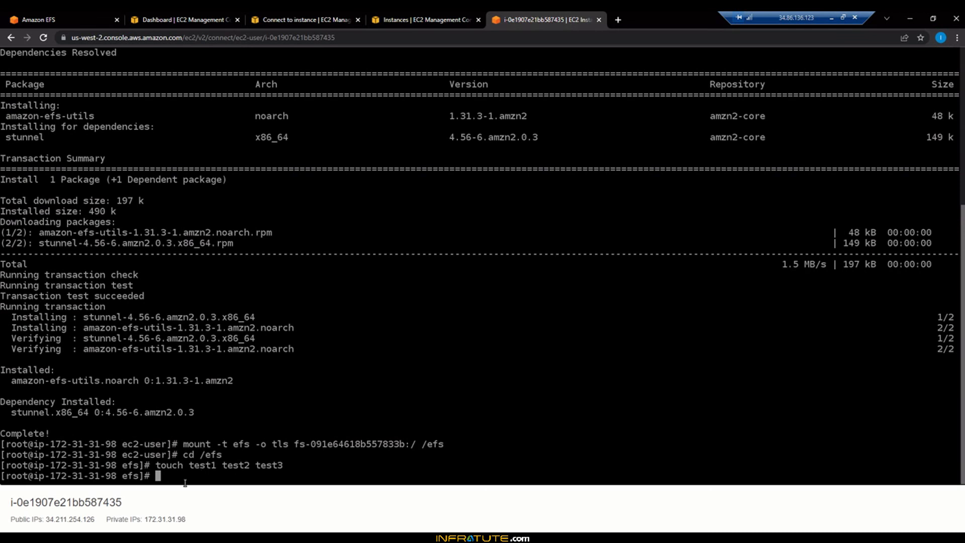
pyautogui.write('ls -lrt')
pyautogui.press('Return')
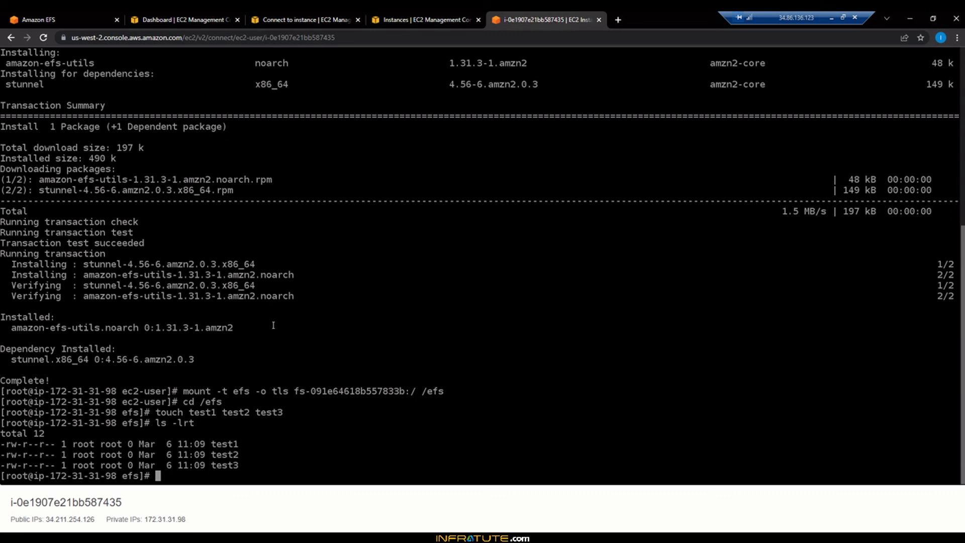
# Step: Connect to the us-west-2b instance through EC2 Instance Connect as ec2-user and start a root shell with sudo -s
pyautogui.click(431, 16)
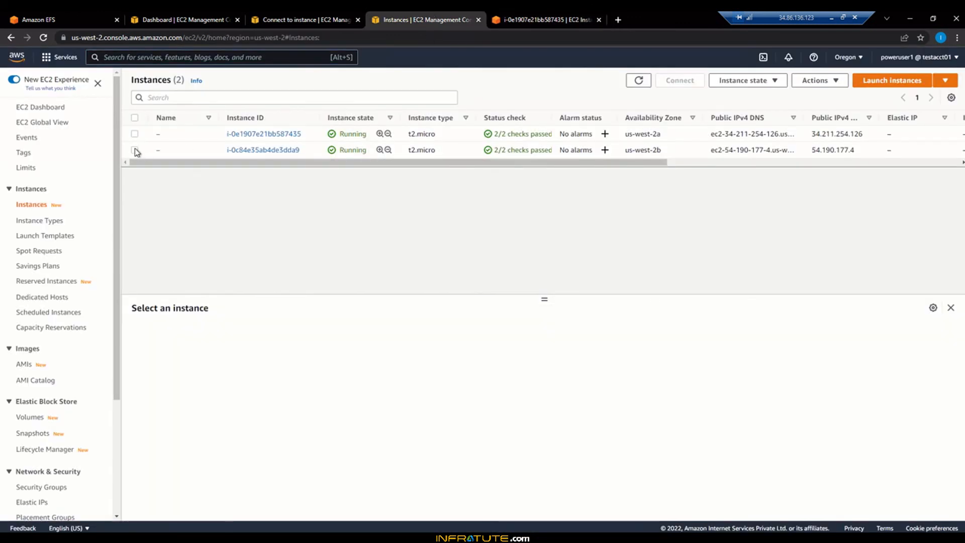
pyautogui.click(134, 150)
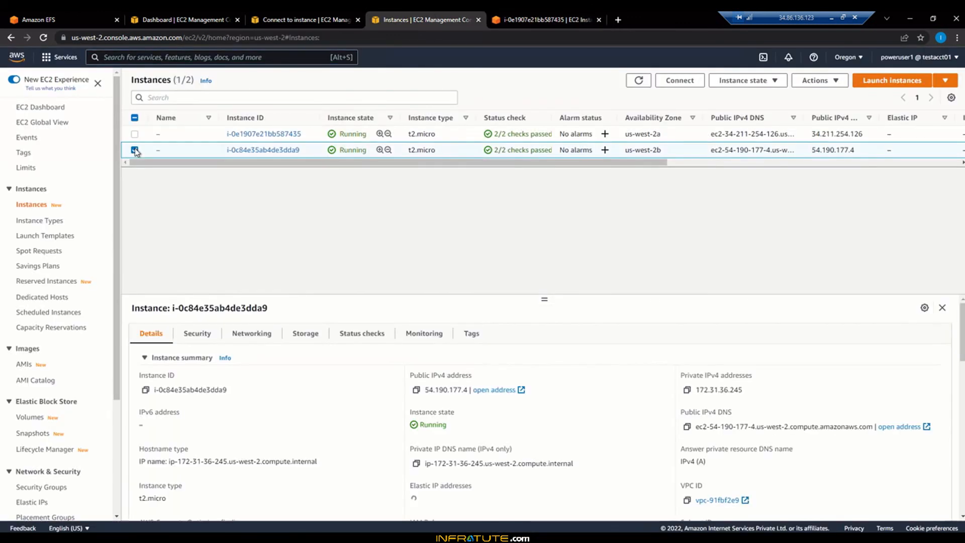
pyautogui.click(686, 86)
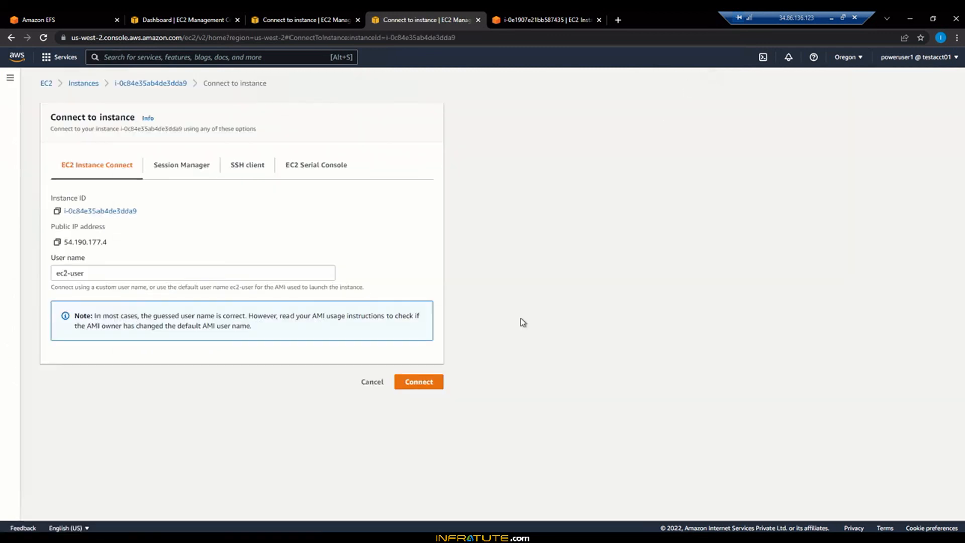
pyautogui.click(423, 381)
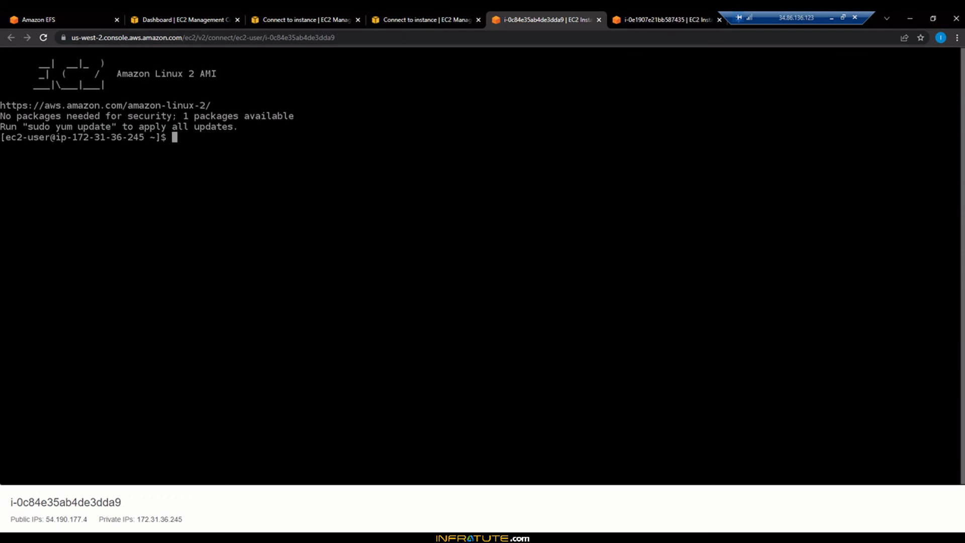
pyautogui.write('sudo -s')
pyautogui.press('Return')
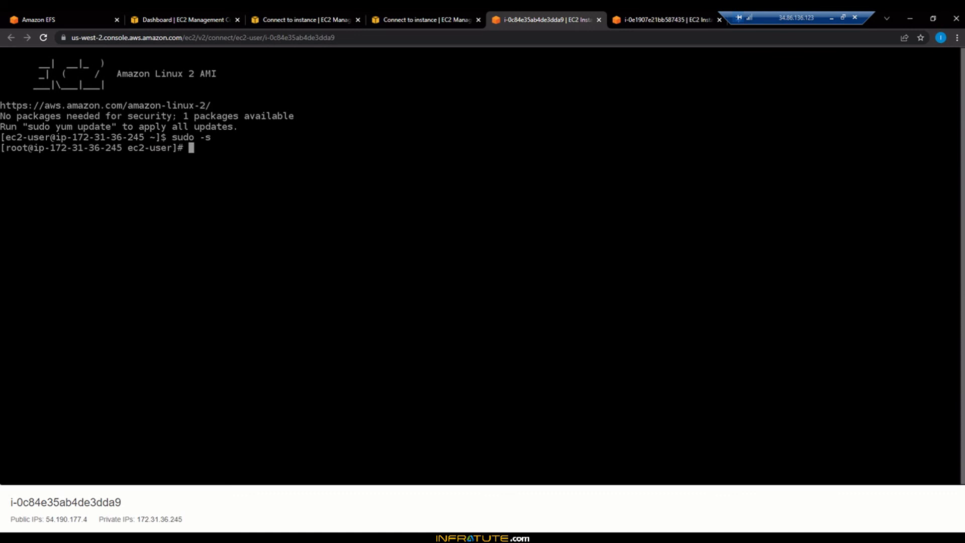
# Step: Install the EFS client package on the us-west-2b instance with yum install amazon-efs-utils -y
pyautogui.write('yum install amazo')
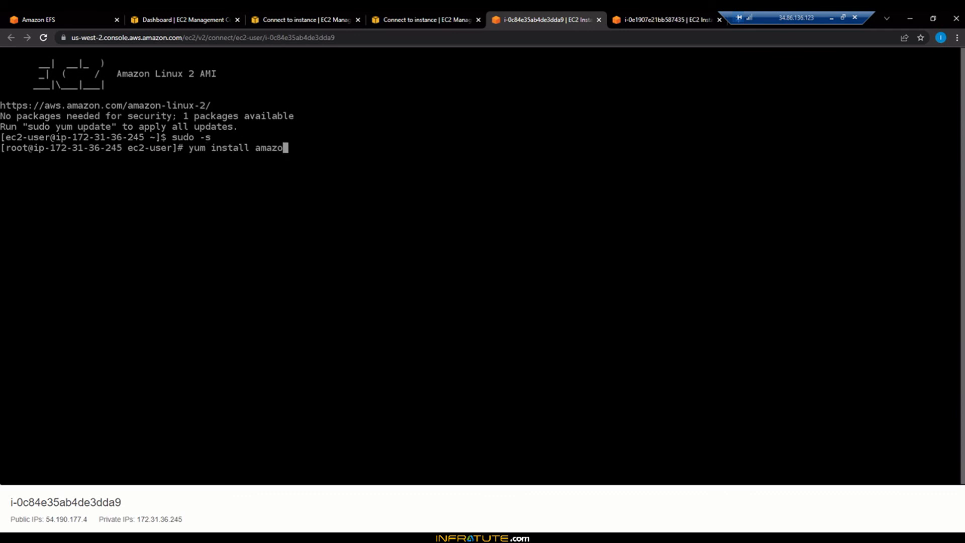
pyautogui.write('n-efs-utils -y')
pyautogui.press('Return')
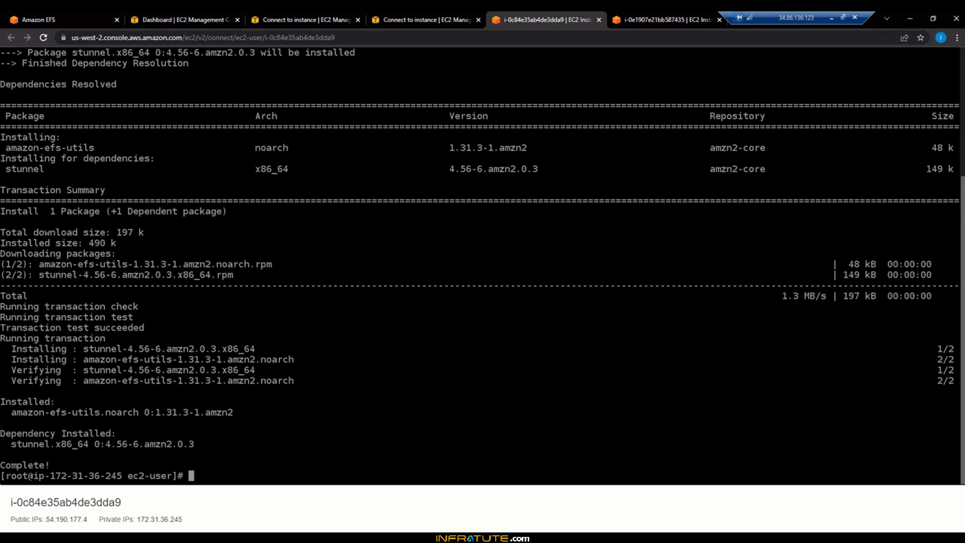
# Step: Create the mount point directory /efs on the us-west-2b instance
pyautogui.write('mkdir efs')
pyautogui.press('Left')
pyautogui.press('Left')
pyautogui.press('Left')
pyautogui.press('Left')
pyautogui.press('Right')
pyautogui.write('/')
pyautogui.press('Right')
pyautogui.press('Right')
pyautogui.press('Right')
pyautogui.press('Return')
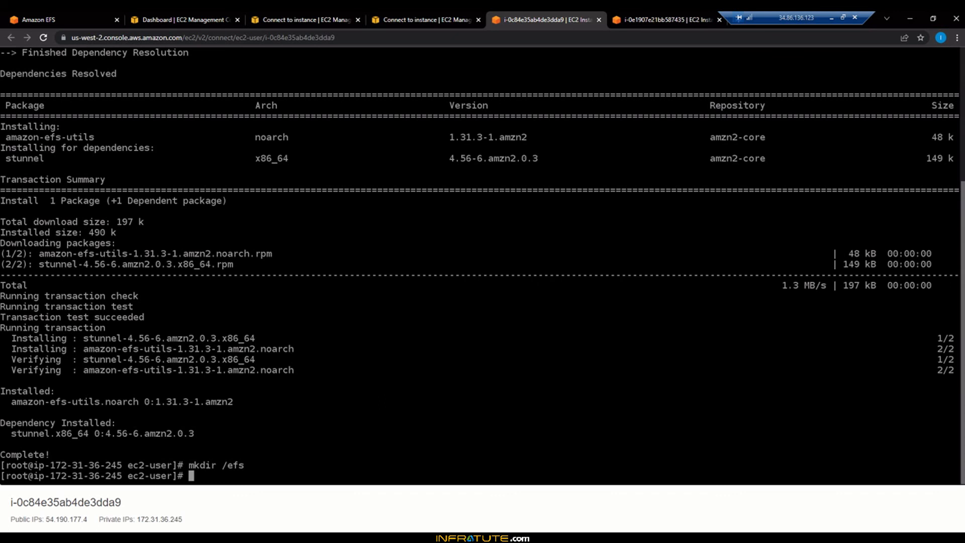
# Step: Copy the EFS mount helper command without sudo and run it on the us-west-2b instance with /efs as the mount point
pyautogui.click(54, 25)
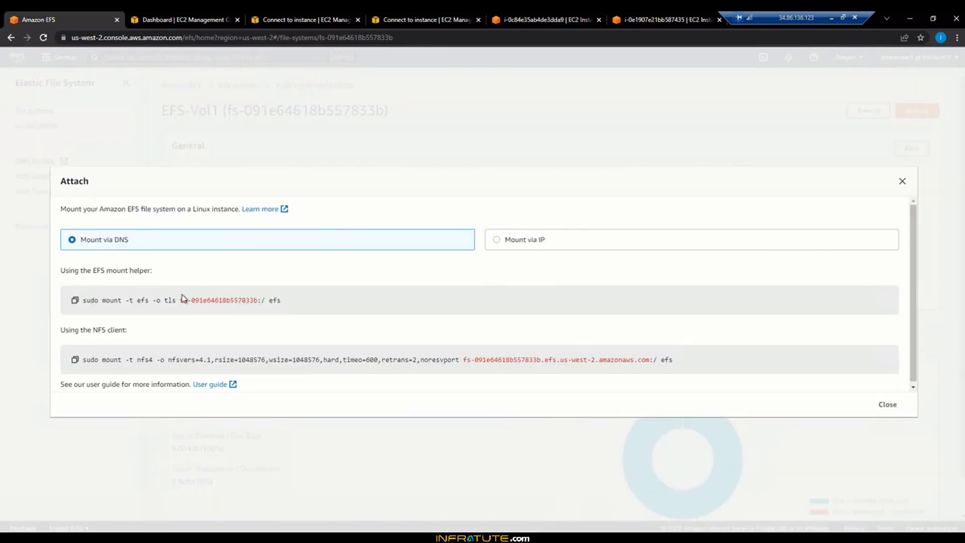
pyautogui.moveTo(103, 301); pyautogui.dragTo(300, 303)
pyautogui.rightClick(269, 300)
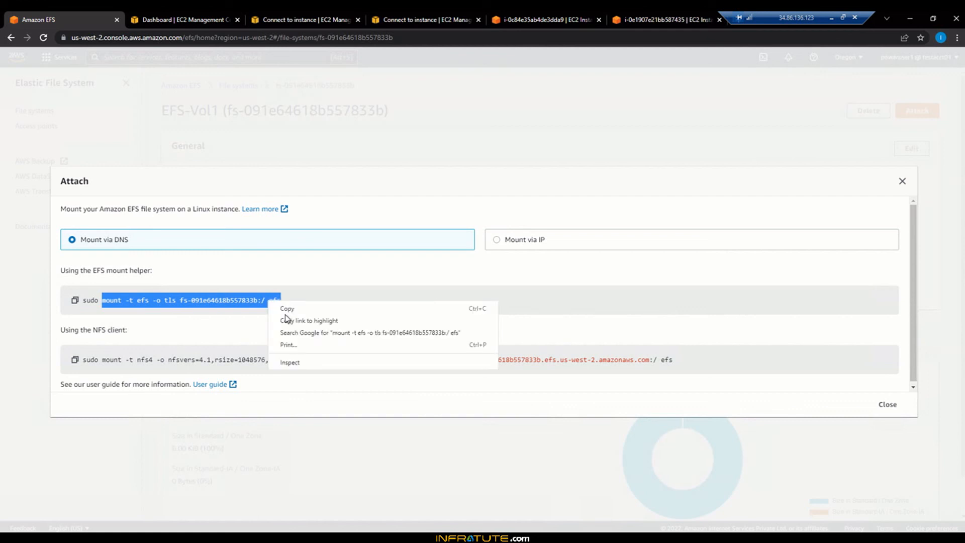
pyautogui.click(286, 307)
pyautogui.click(671, 21)
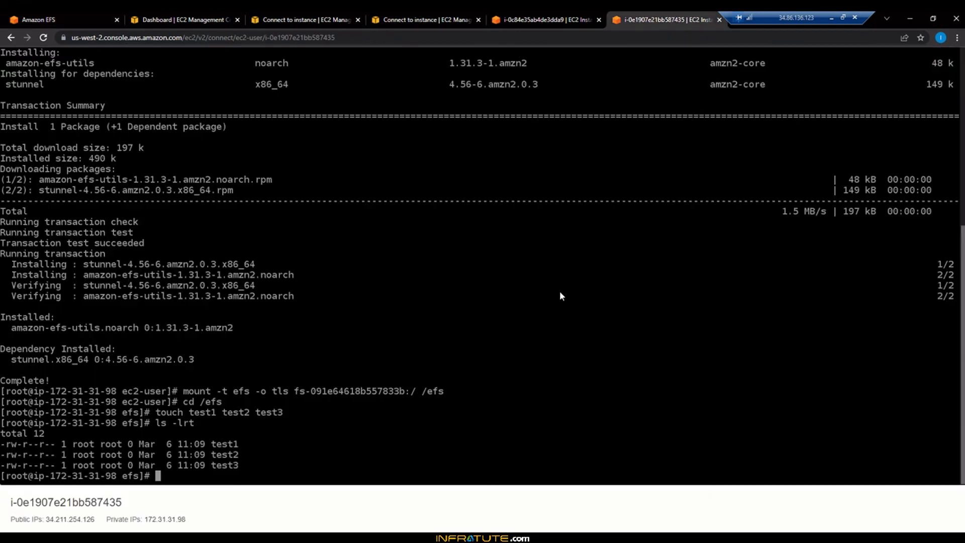
pyautogui.click(525, 16)
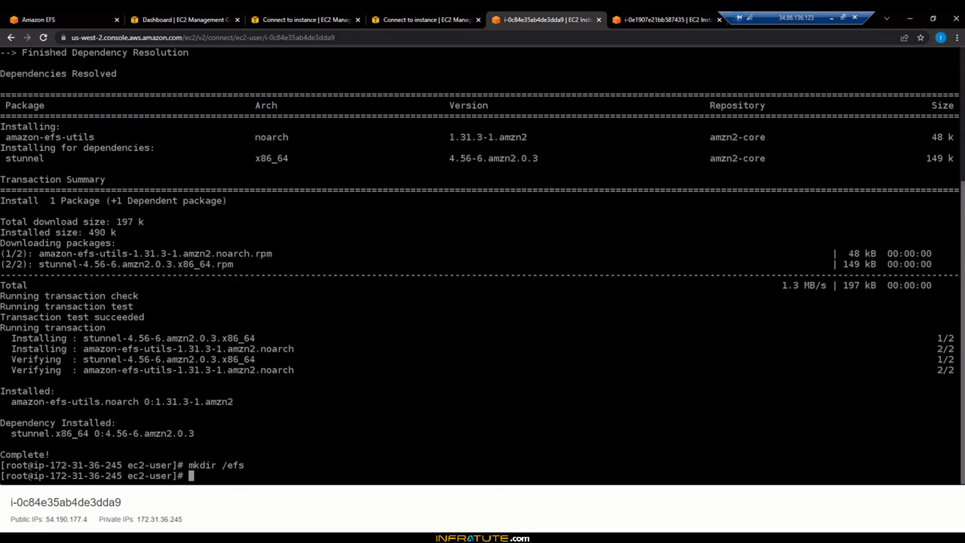
pyautogui.hotkey('ctrl', 'v')
pyautogui.press('Left')
pyautogui.press('Left')
pyautogui.press('Left')
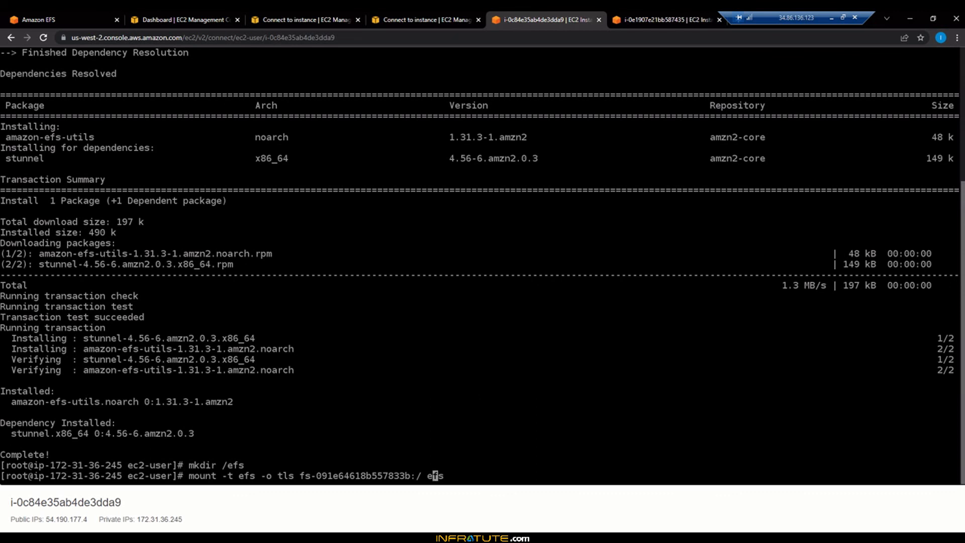
pyautogui.write('/')
pyautogui.press('Return')
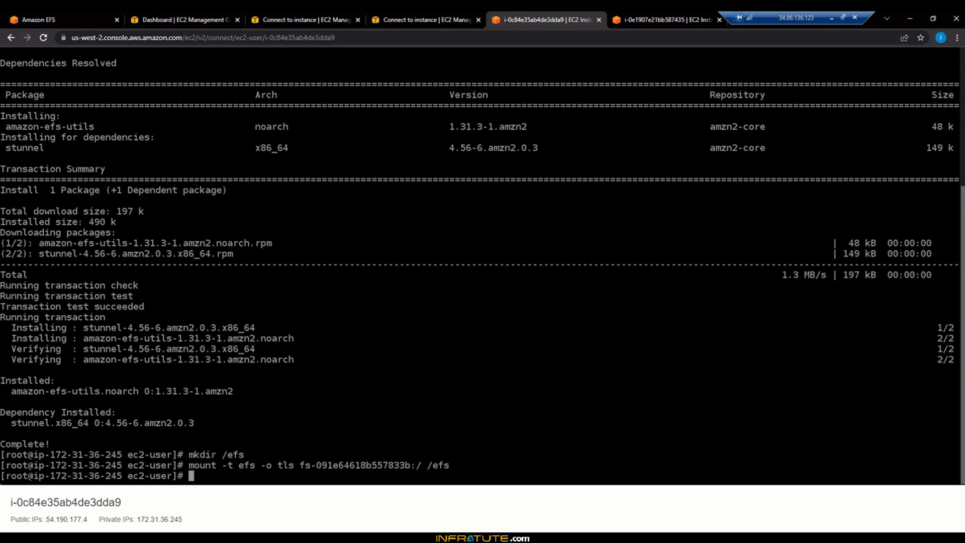
# Step: List the contents of /efs on the us-west-2b instance with ls -lrt and compare them with the us-west-2a instance's listing
pyautogui.write('cd /efs')
pyautogui.press('Return')
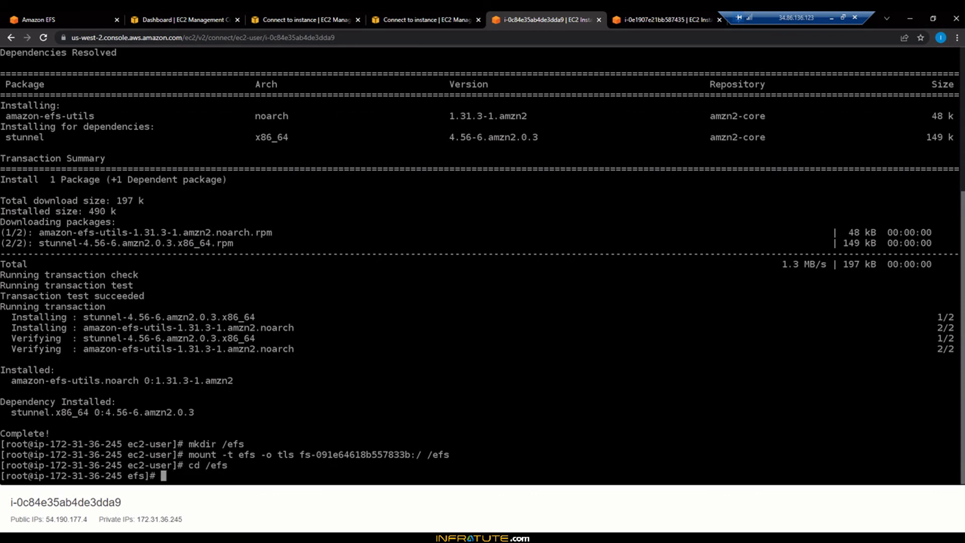
pyautogui.write('ls -lrt')
pyautogui.press('Return')
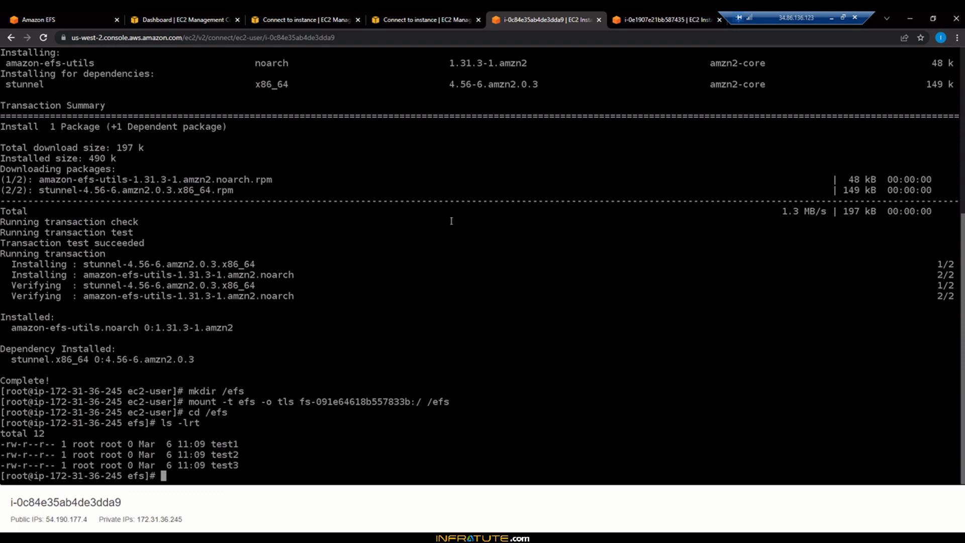
pyautogui.click(623, 18)
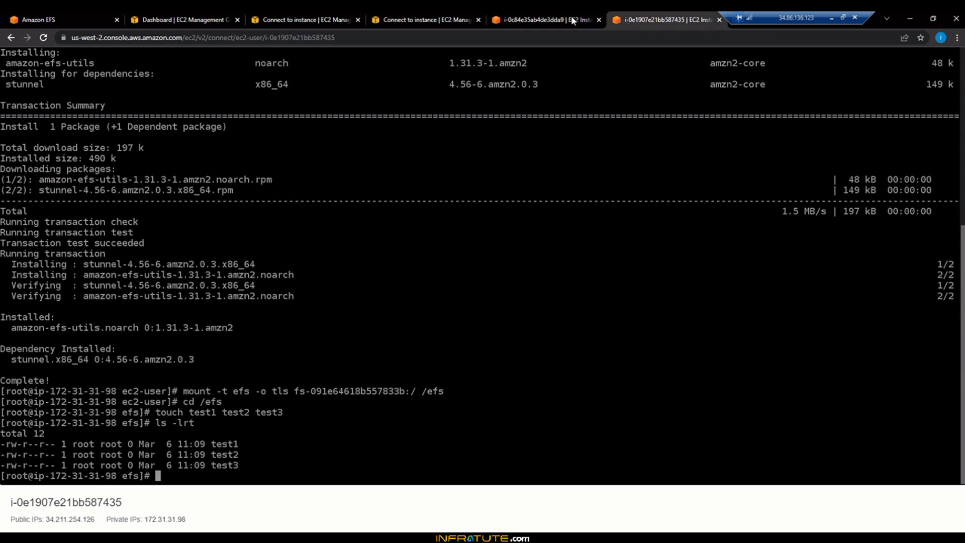